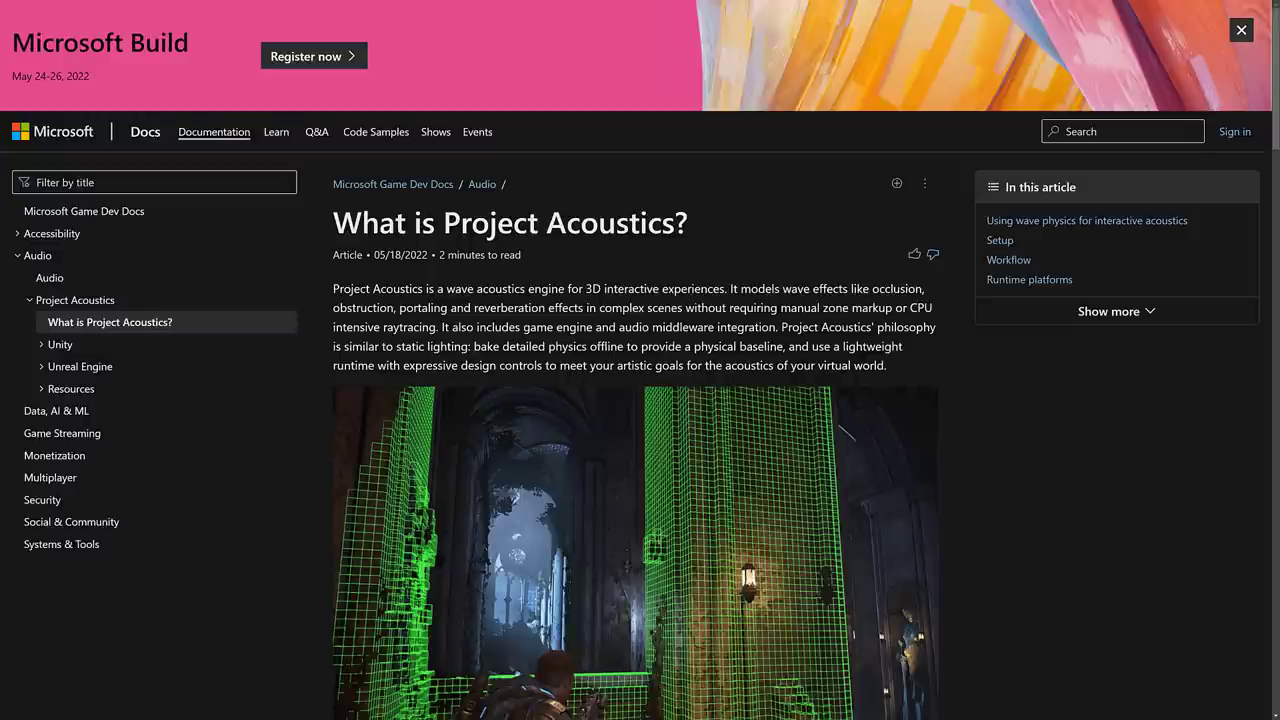
# Step: Switch from the Project Acoustics article to Unreal Editor and play the AcousticsGameUE5 level with mouse control captured
pyautogui.scroll(-1, 640, 400)
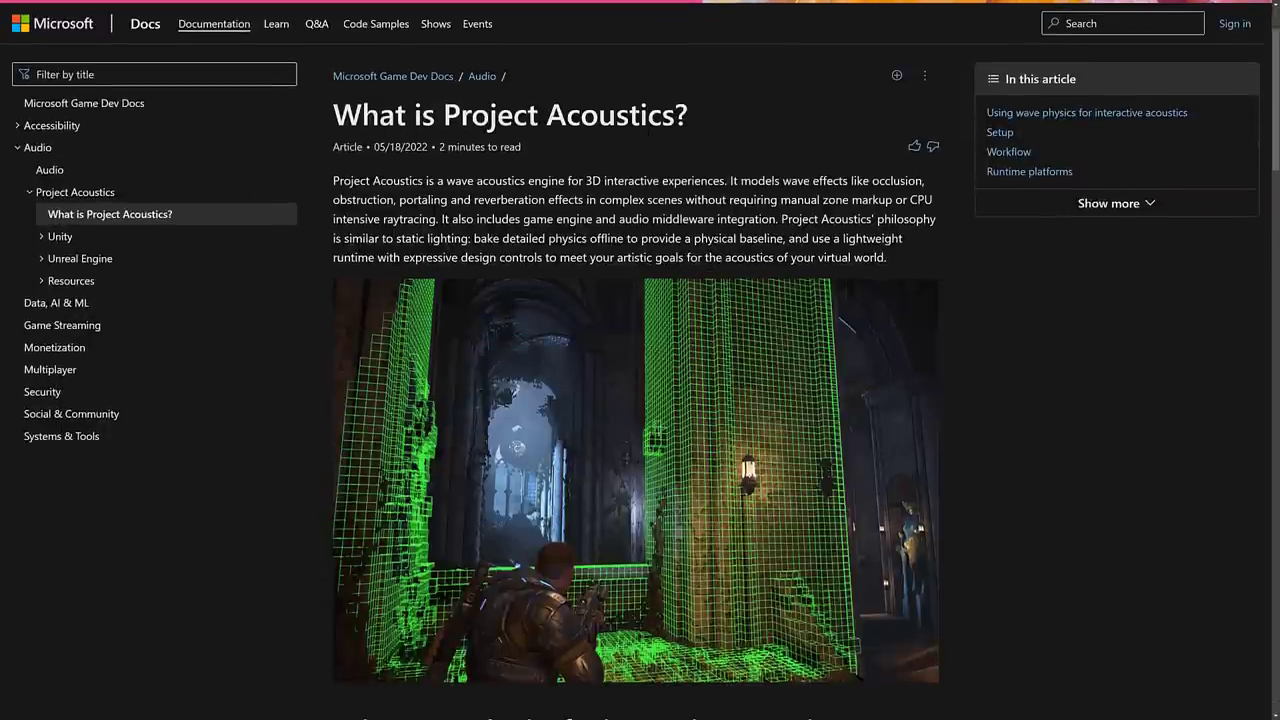
pyautogui.press('super+Tab')
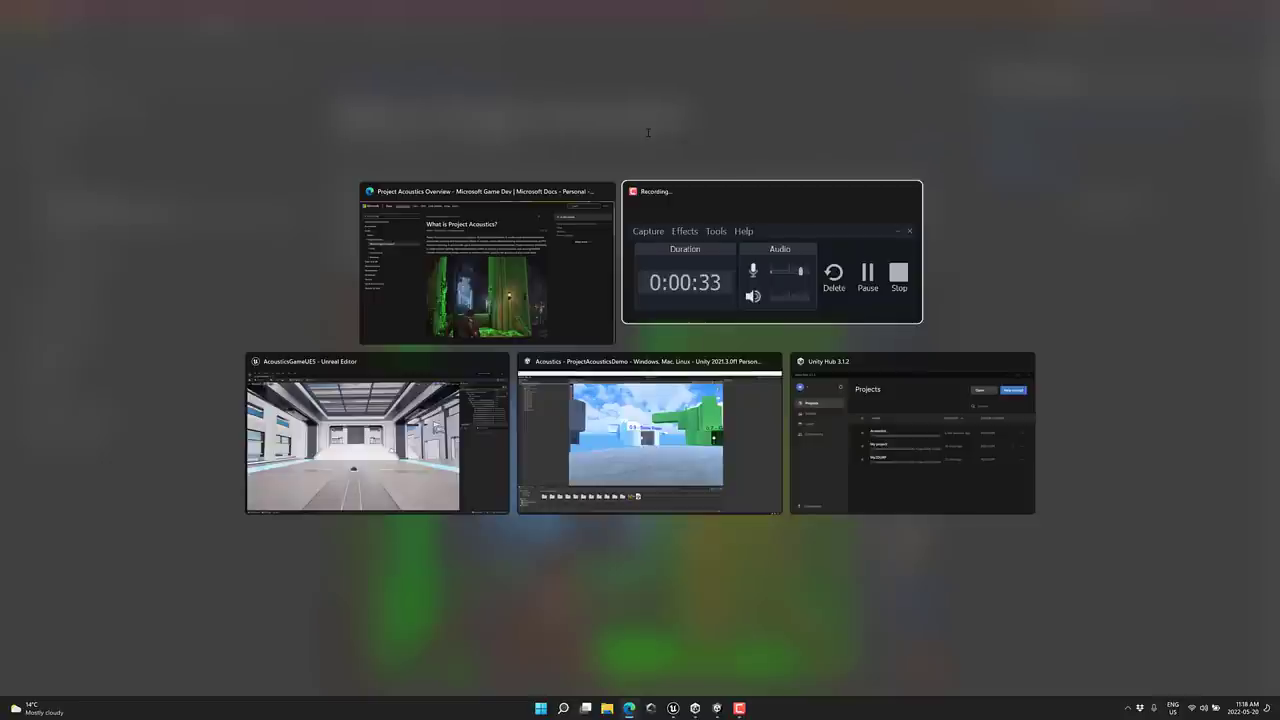
pyautogui.press('Right')
pyautogui.press('Return')
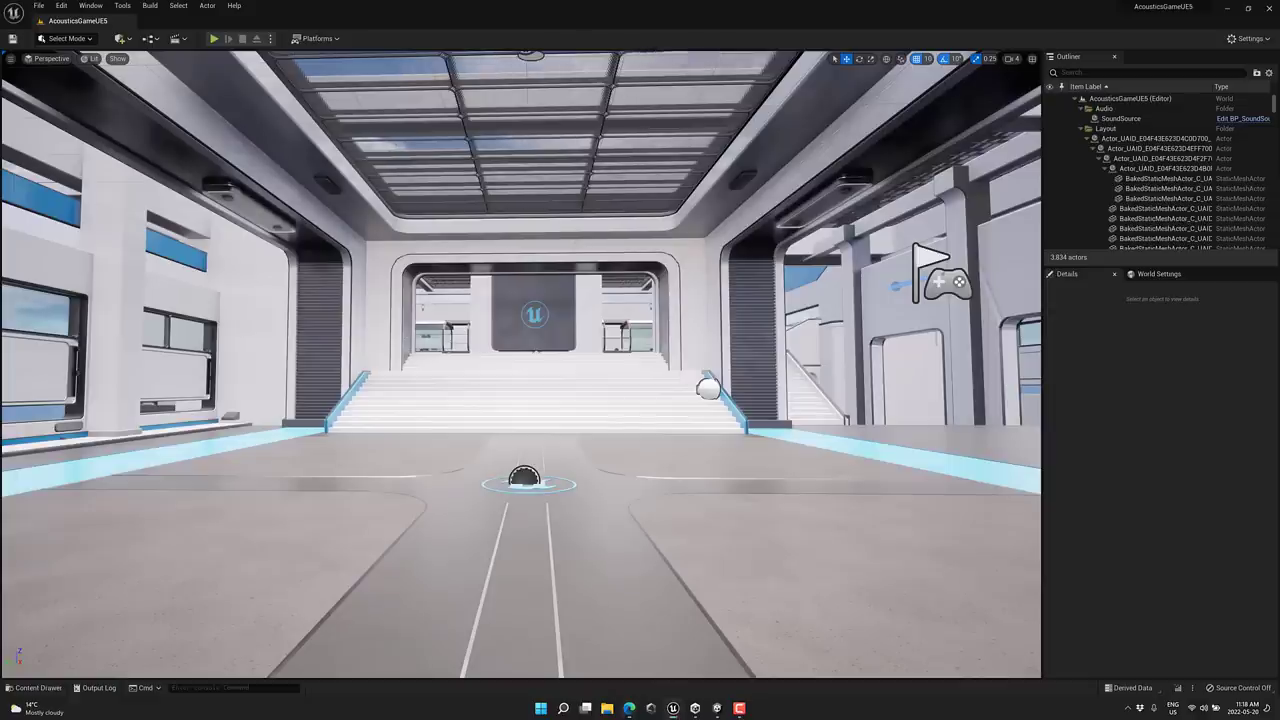
pyautogui.click(213, 39)
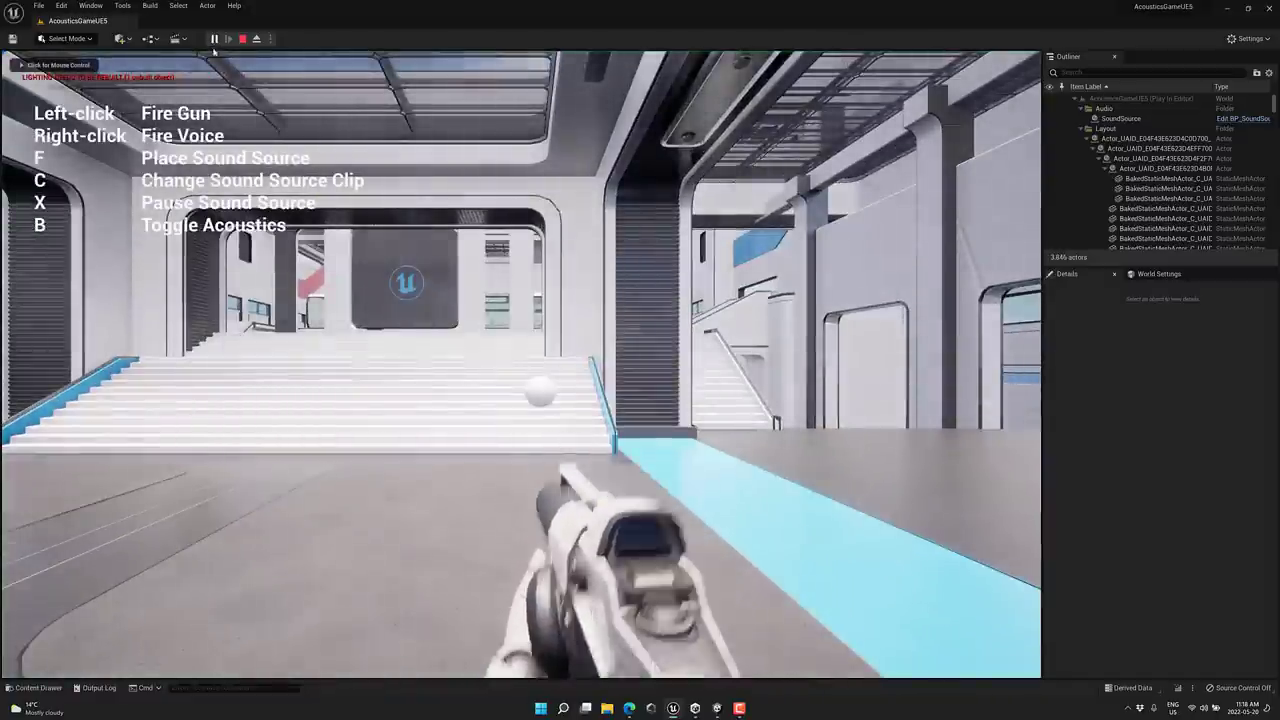
pyautogui.click(370, 207)
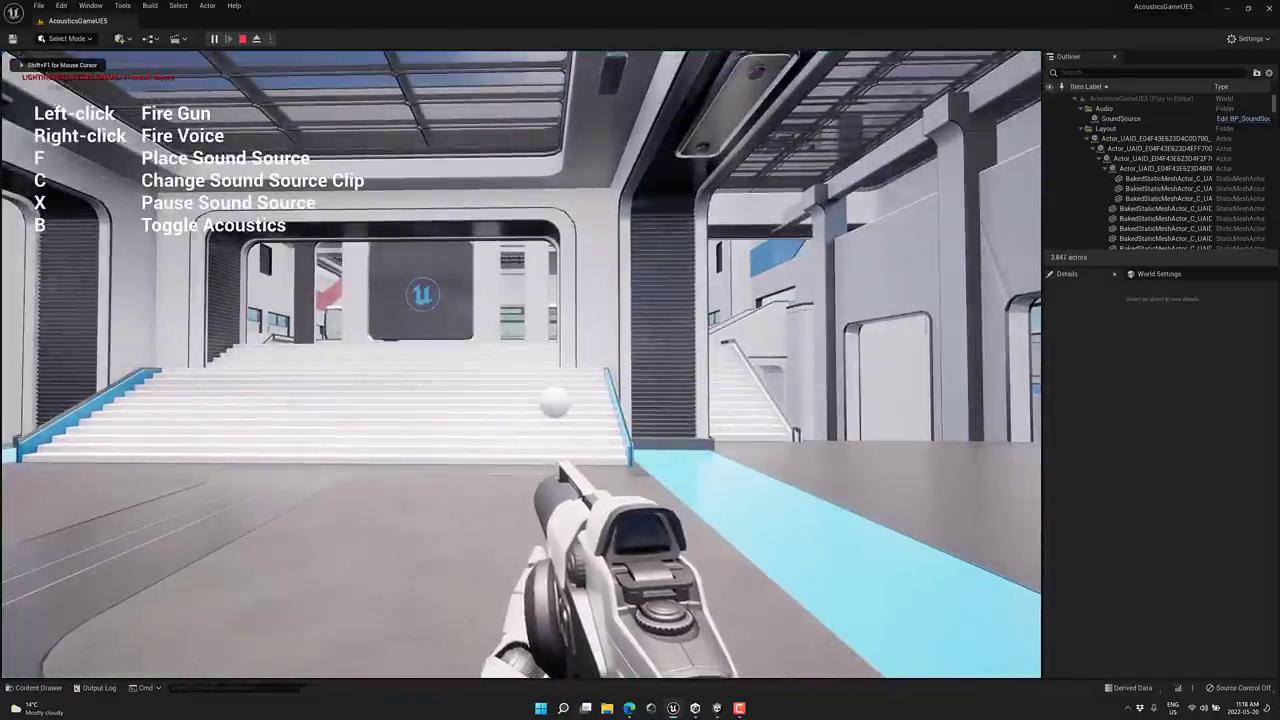
# Step: Walk around the main hall by the central staircase to hear the white sphere's sound from different positions
pyautogui.press('w')
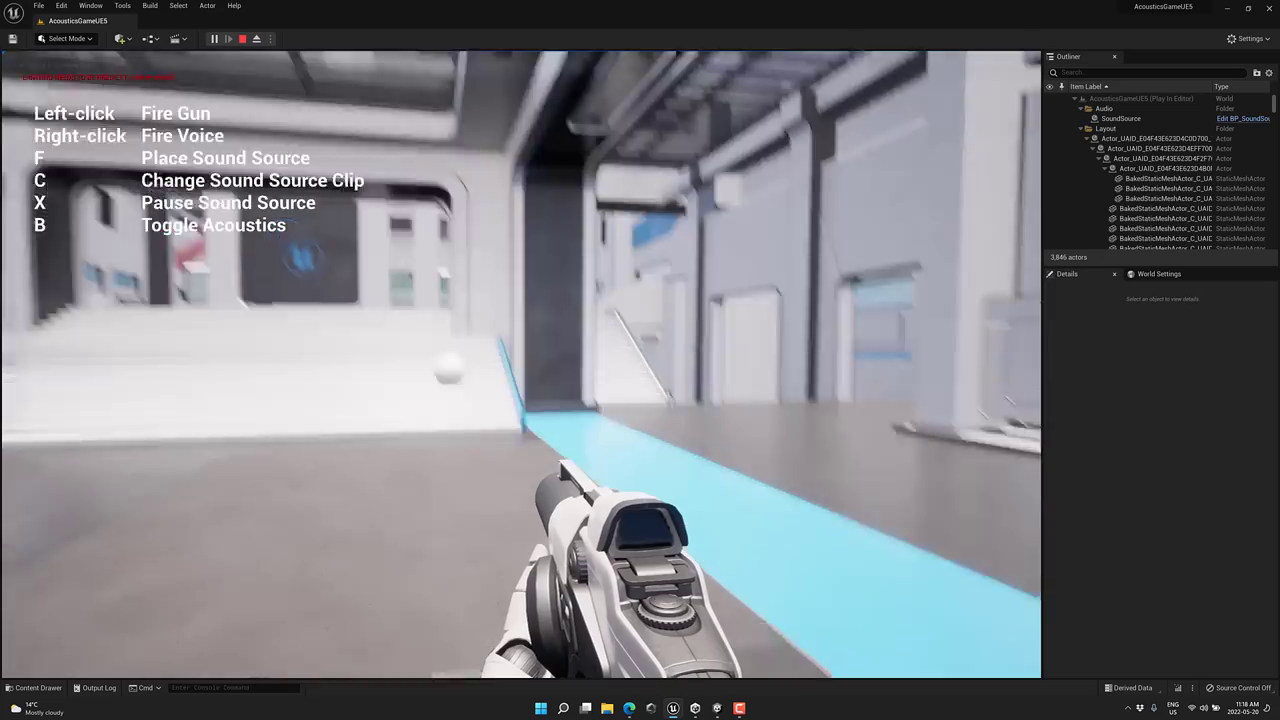
pyautogui.press('w')
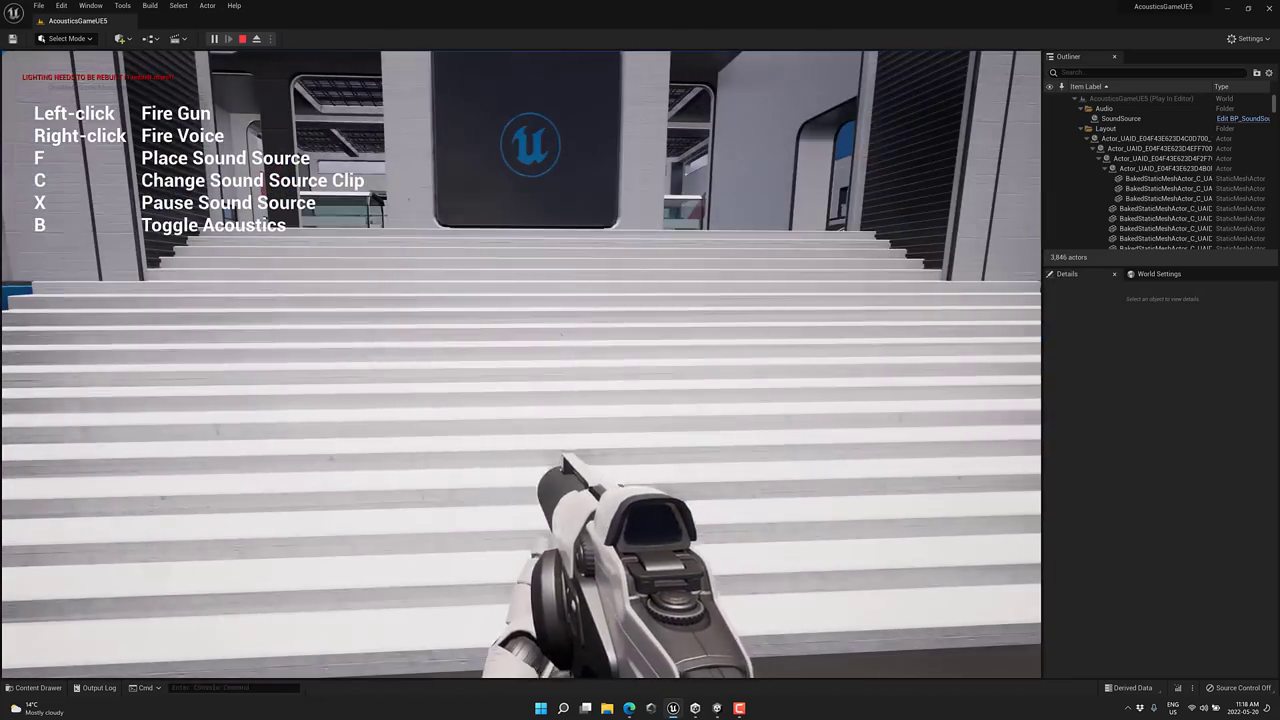
pyautogui.press('d')
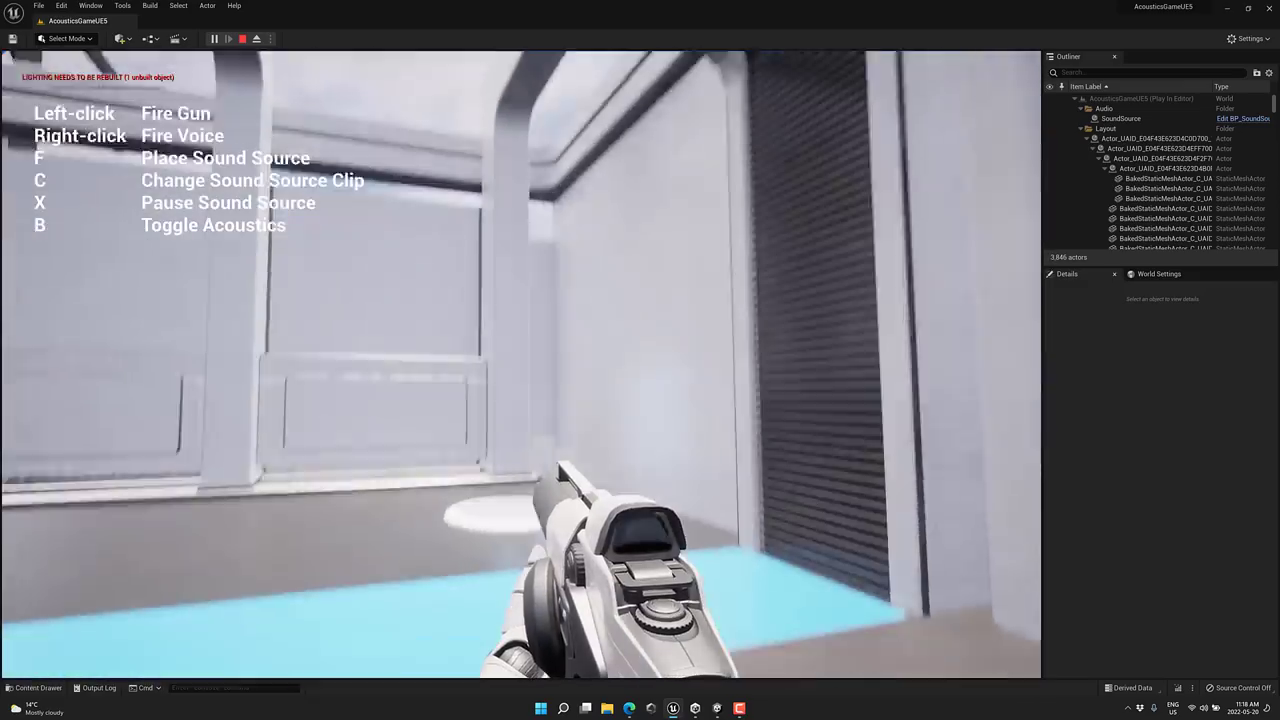
pyautogui.press('w')
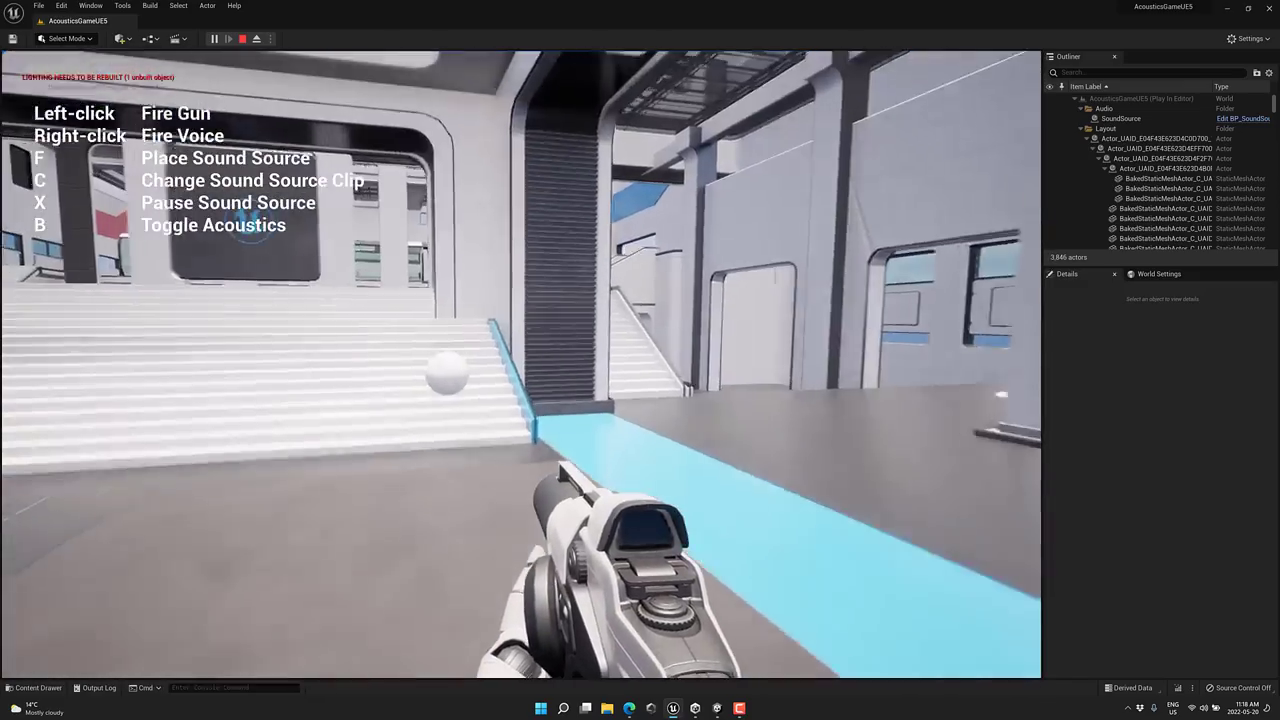
pyautogui.press('s')
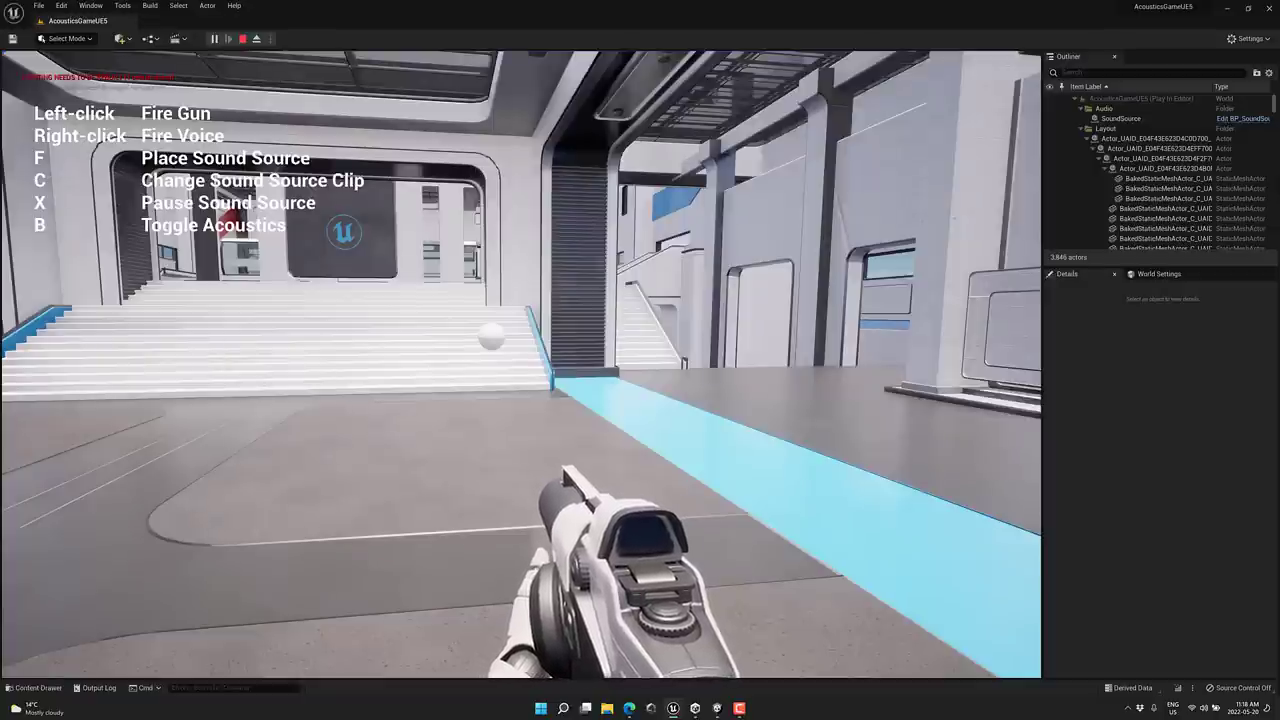
# Step: Walk past the white sphere and up the side staircase onto the upper walkway to hear the sound from there
pyautogui.press('w')
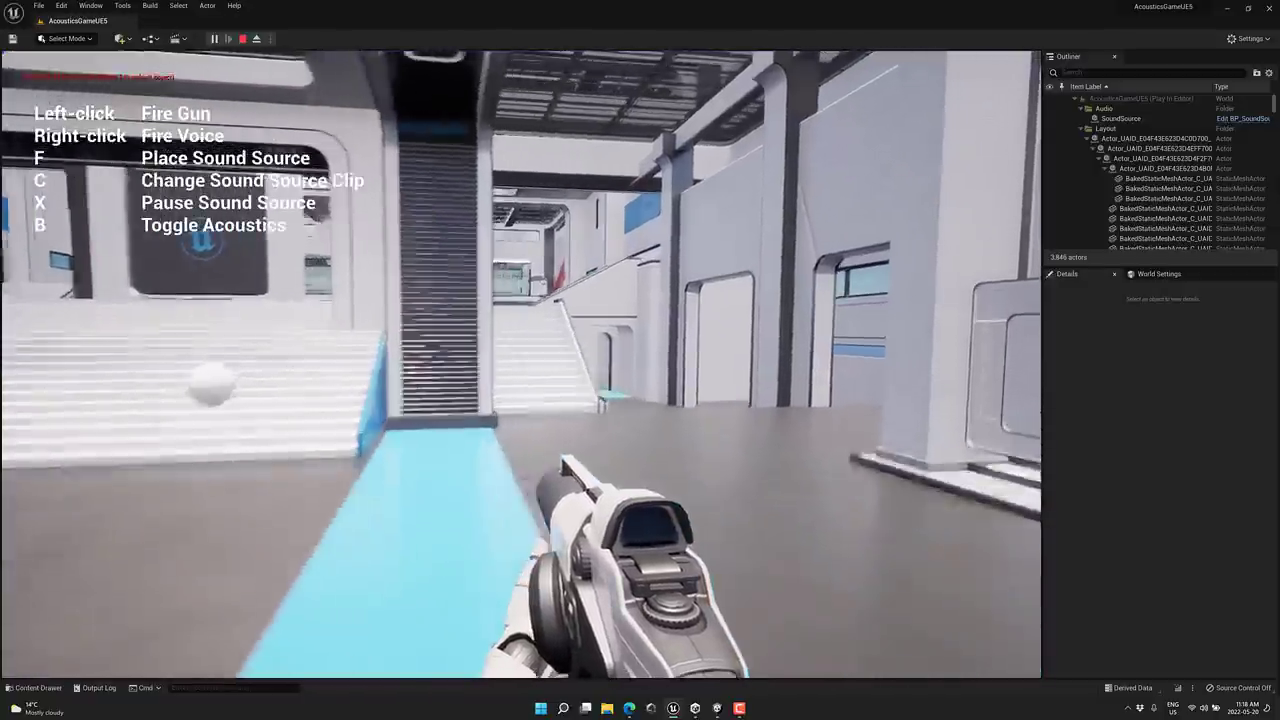
pyautogui.press('w')
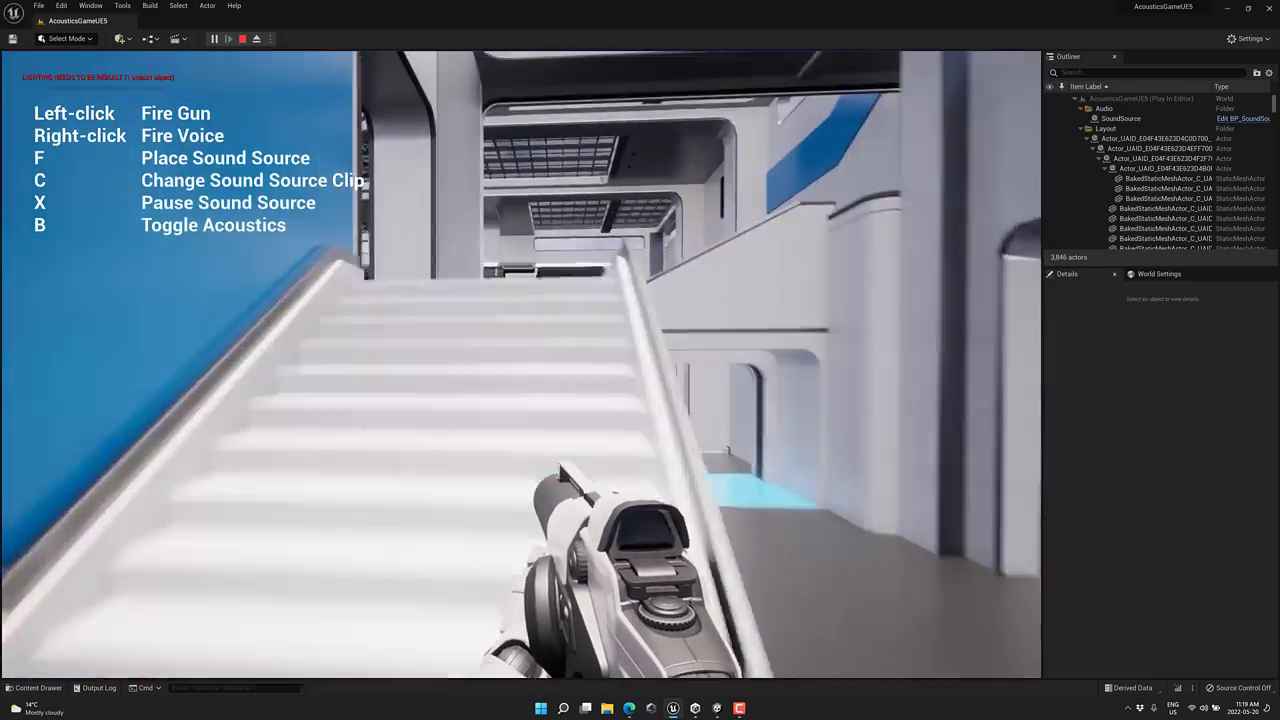
pyautogui.press('w')
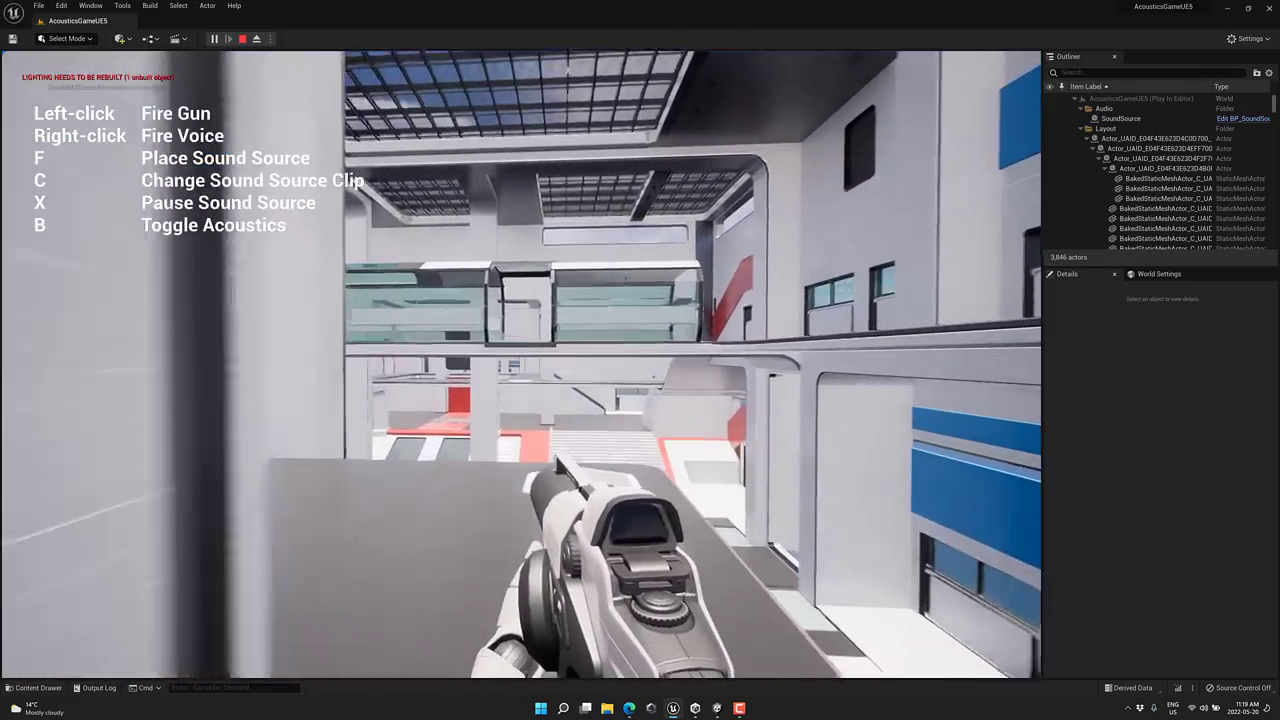
pyautogui.press('w')
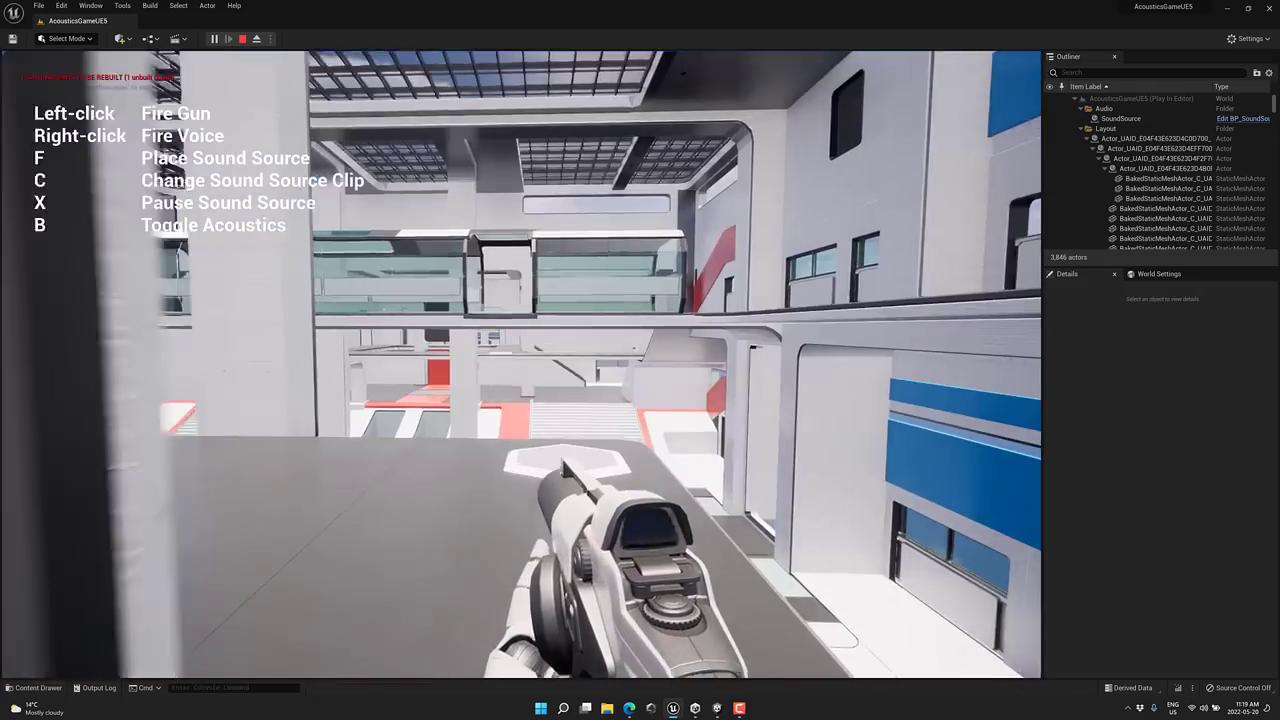
# Step: Go from the upper walkway into the small blue-walled alcove and place the sound source there
pyautogui.press('w')
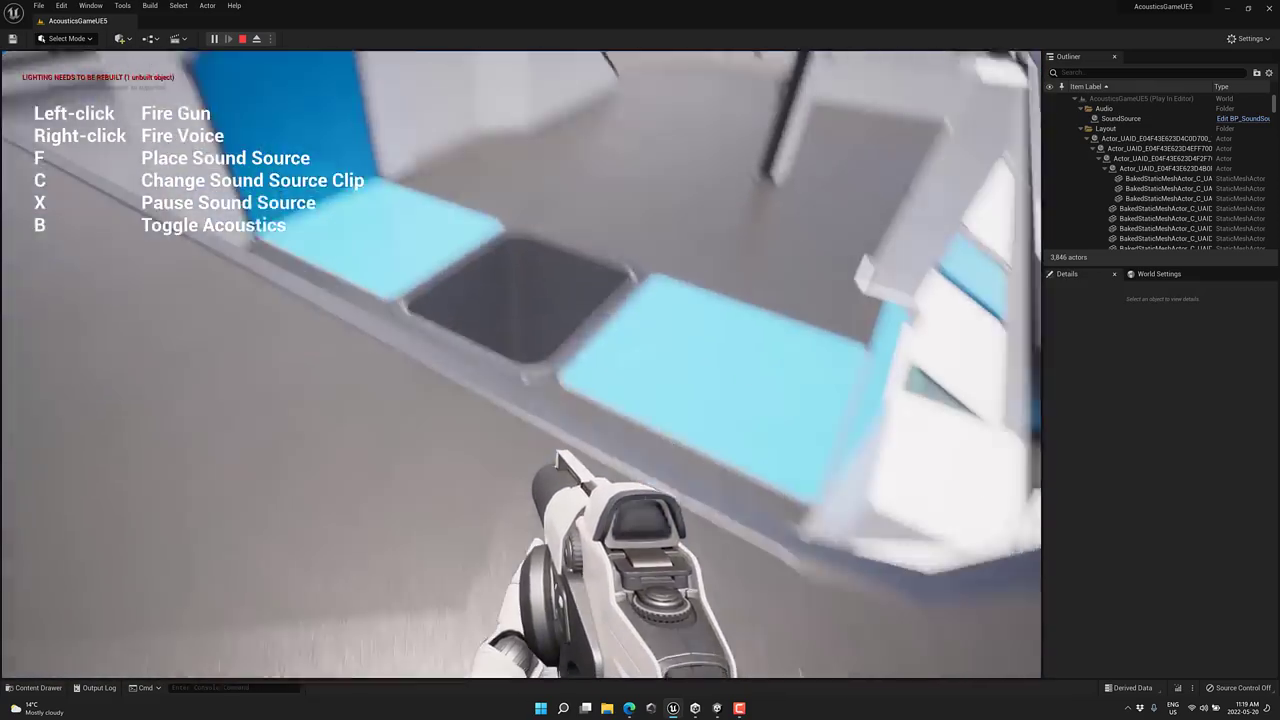
pyautogui.press('w')
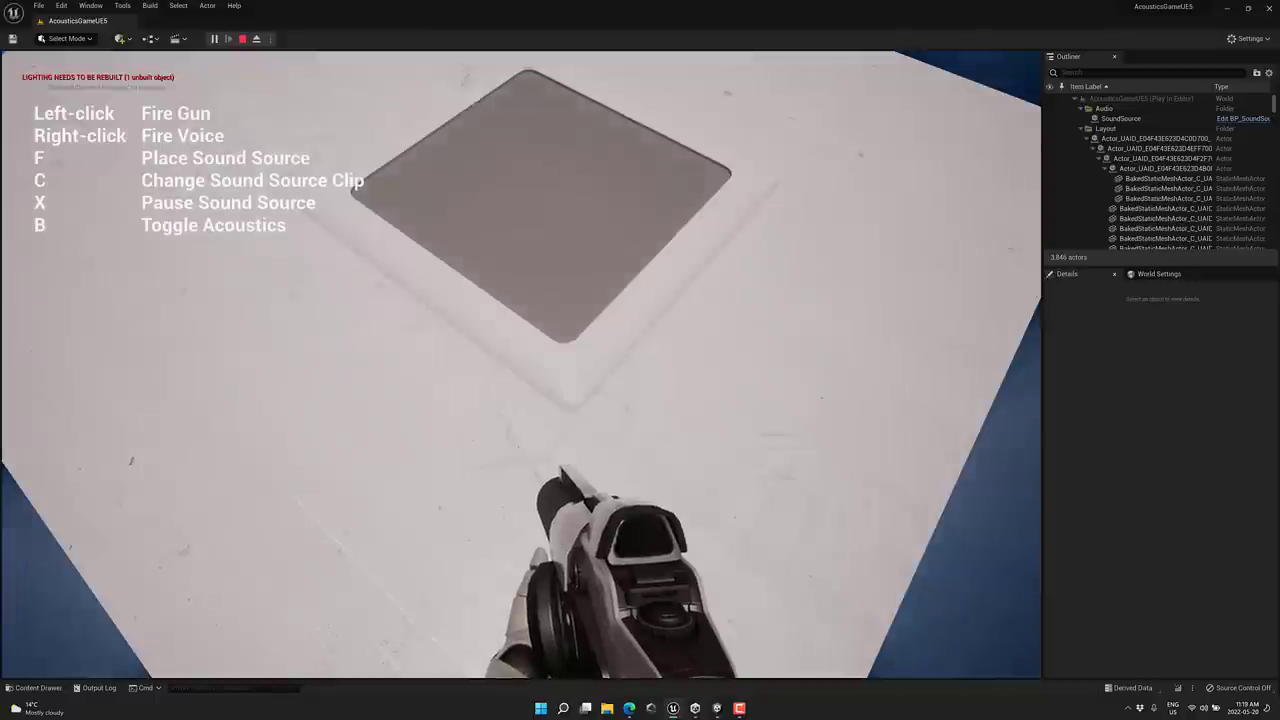
pyautogui.press('w')
pyautogui.press('w')
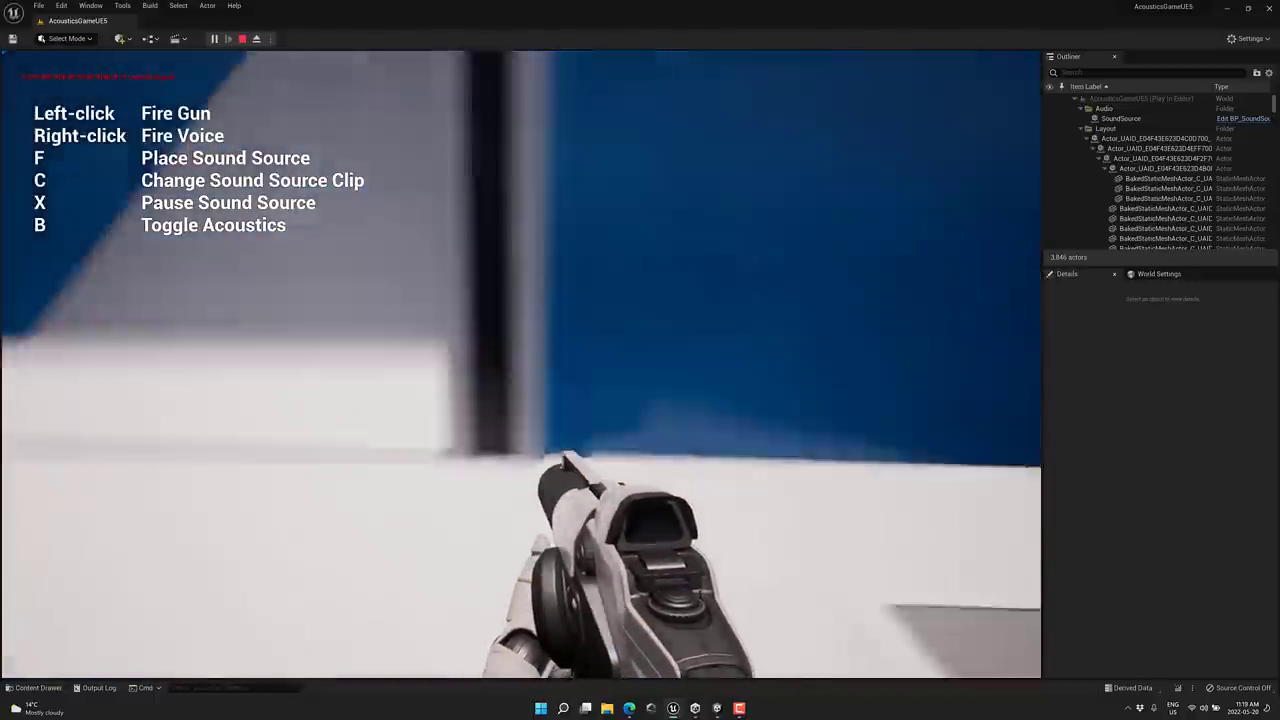
pyautogui.press('w')
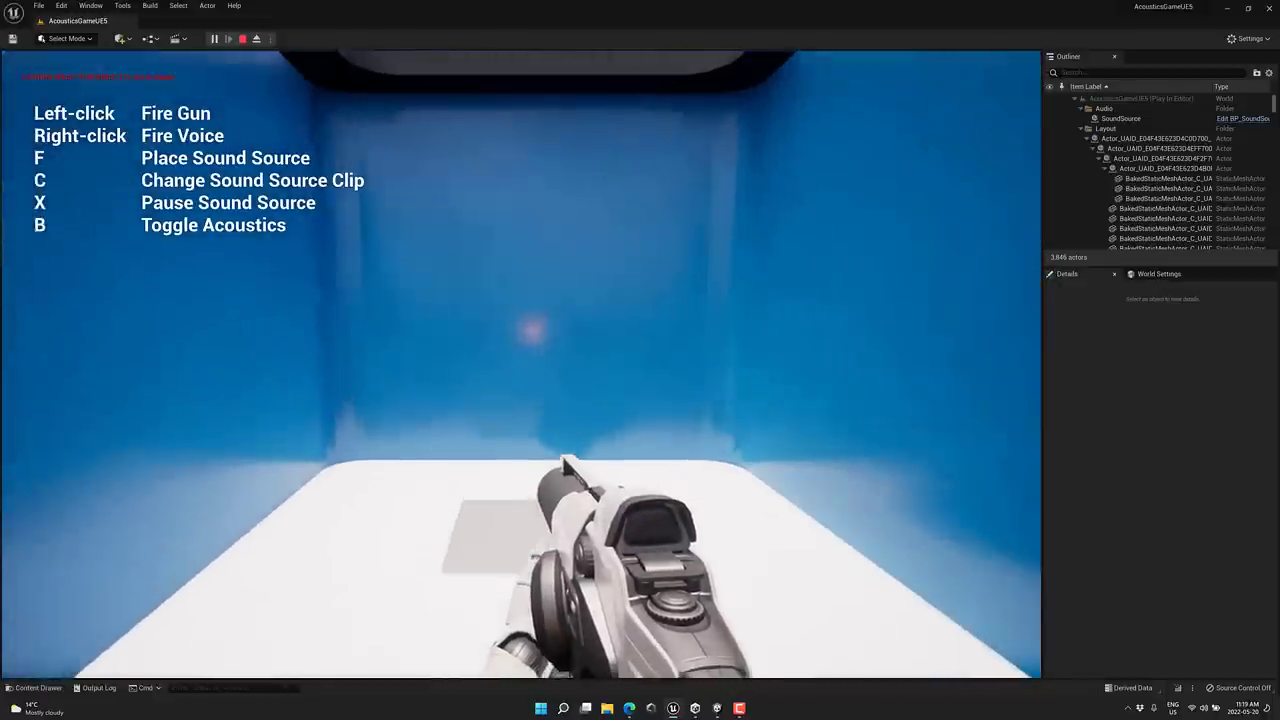
pyautogui.press('f')
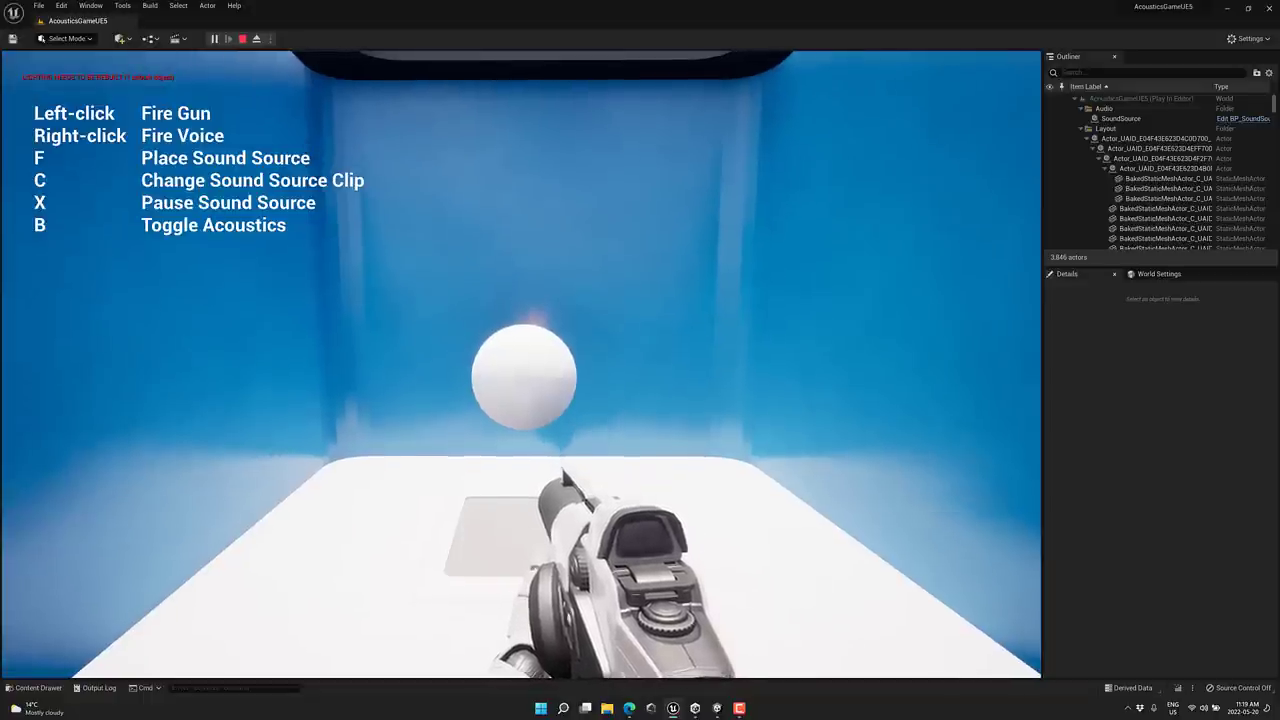
# Step: Walk away from the placed sound source through the blue corridor to the stairs, and end the play session
pyautogui.press('w')
pyautogui.press('w')
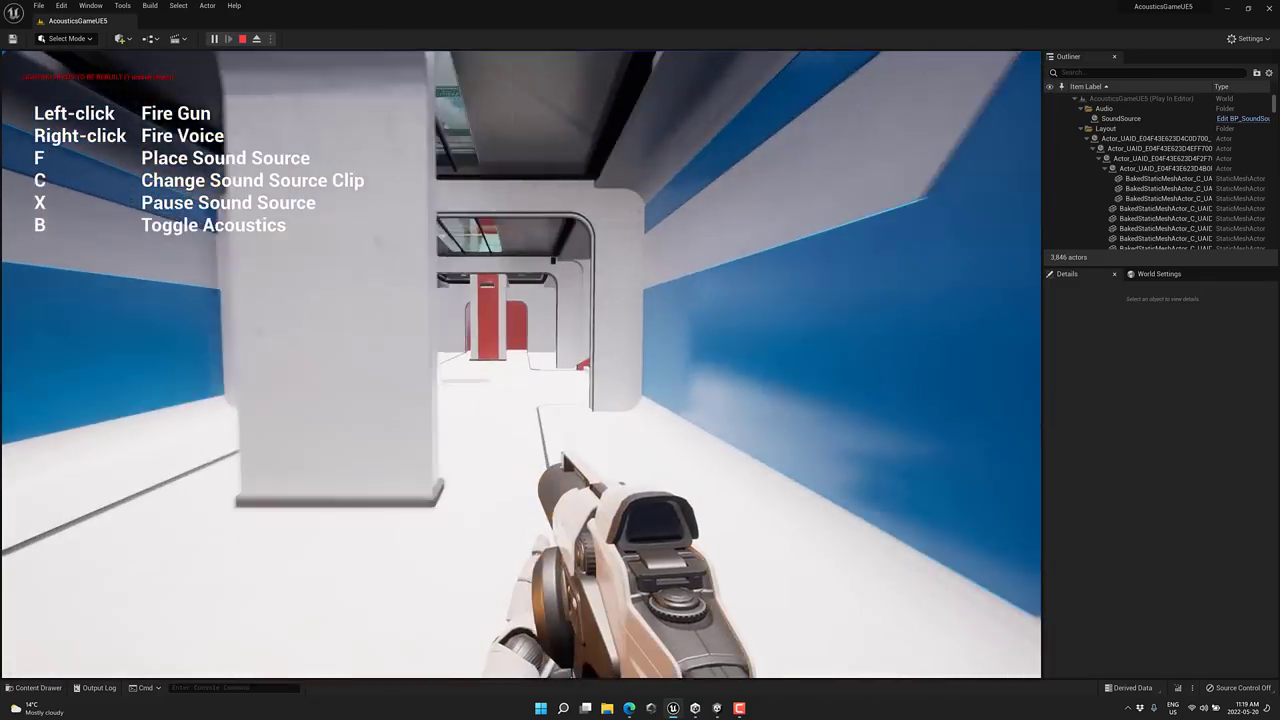
pyautogui.press('w')
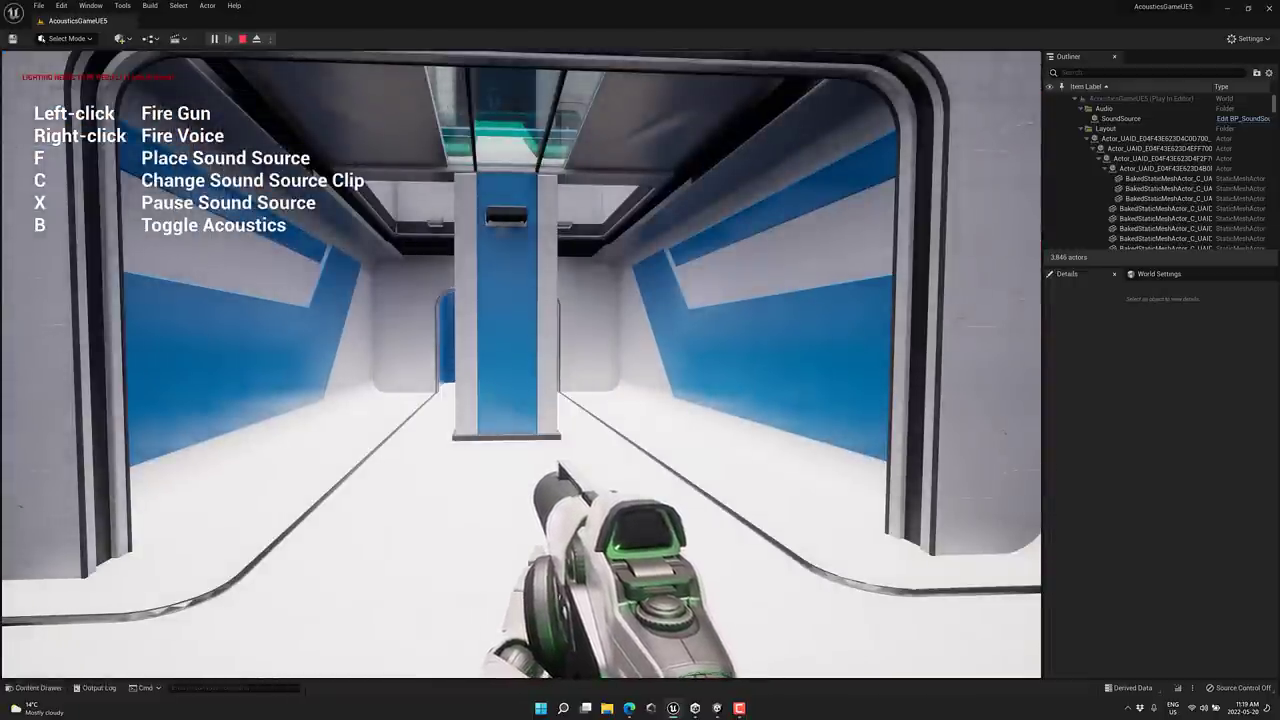
pyautogui.press('w')
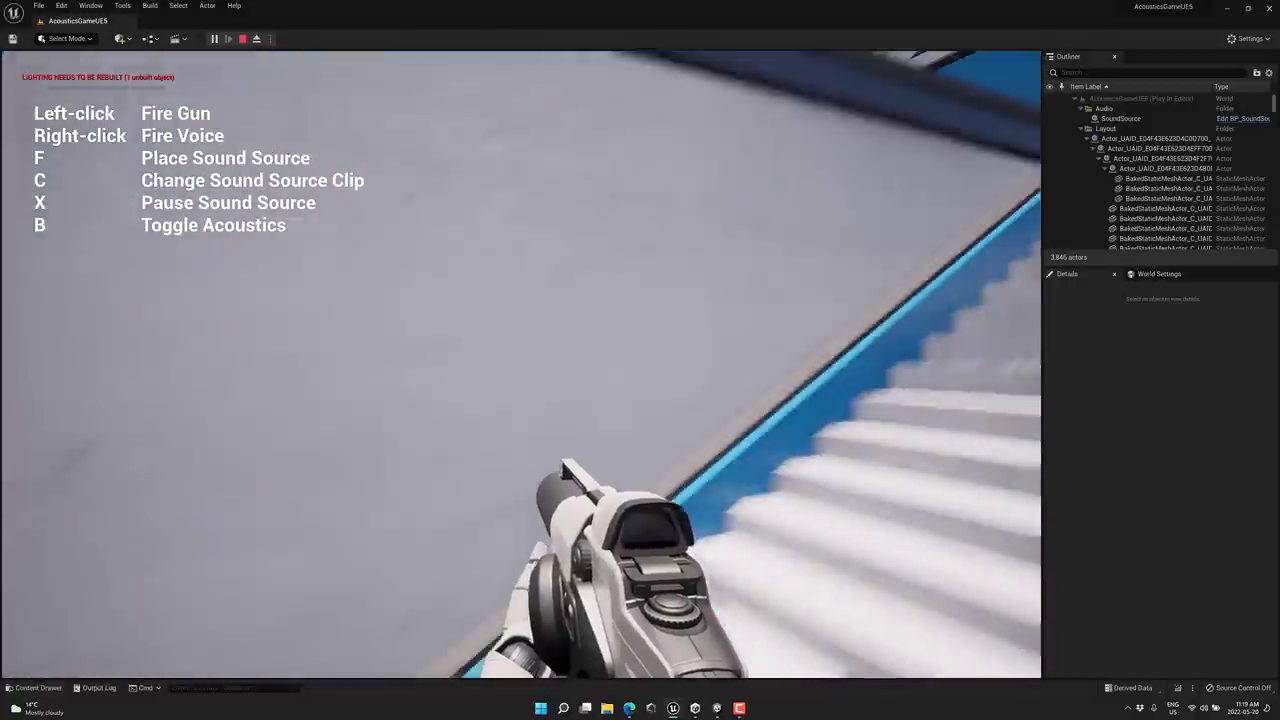
pyautogui.press('w')
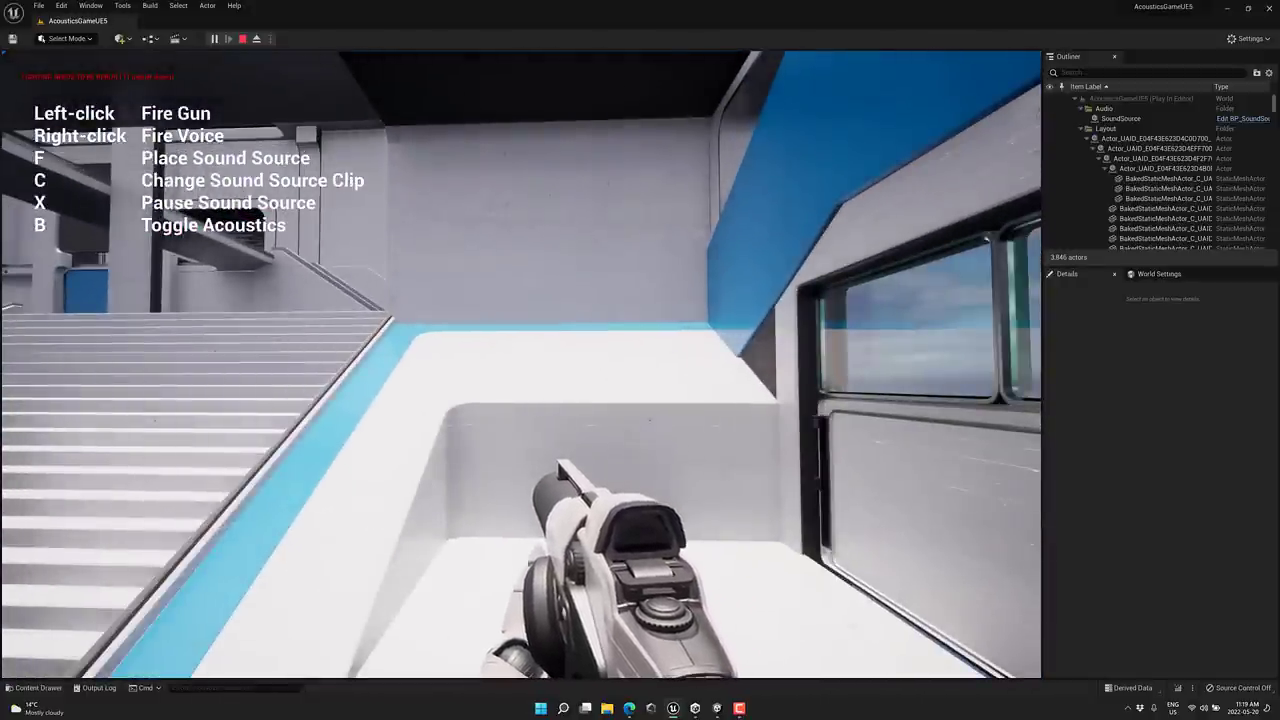
pyautogui.press('Escape')
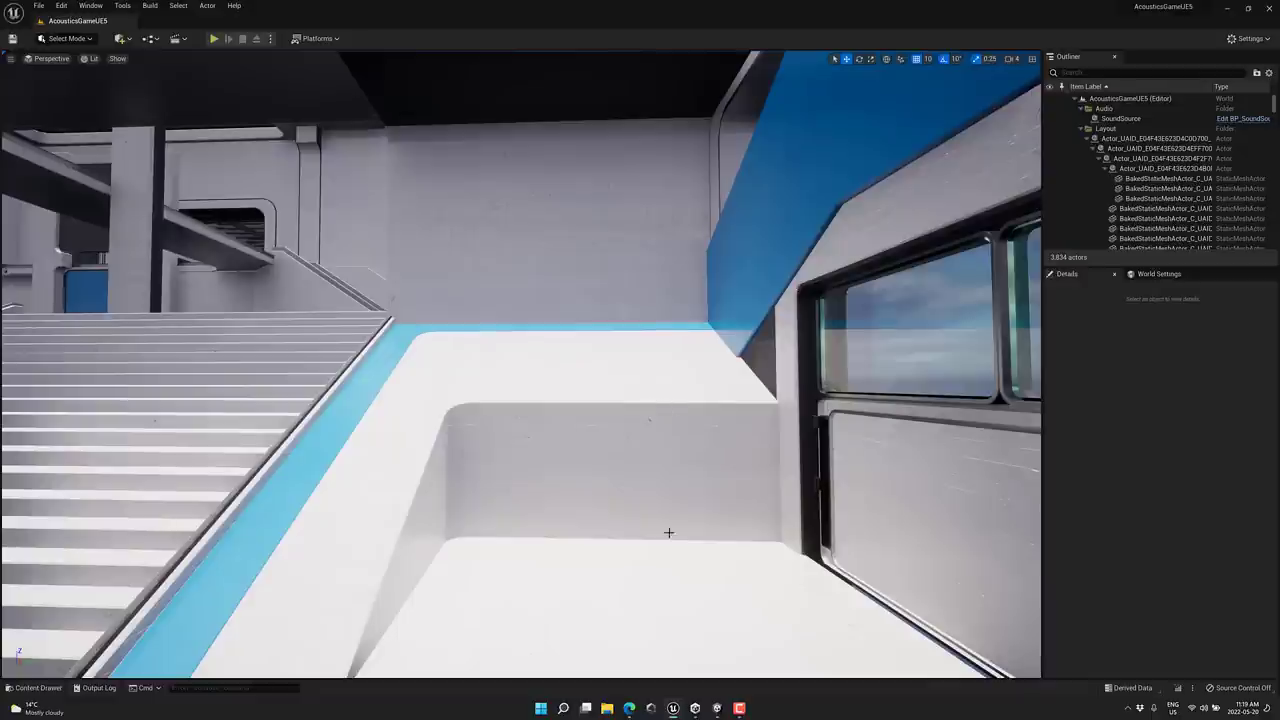
# Step: Switch to the Unity editor, play the ProjectAcousticsDemo scene and explore the inside of the 0.9 - Snow Fresh building
pyautogui.click(717, 710)
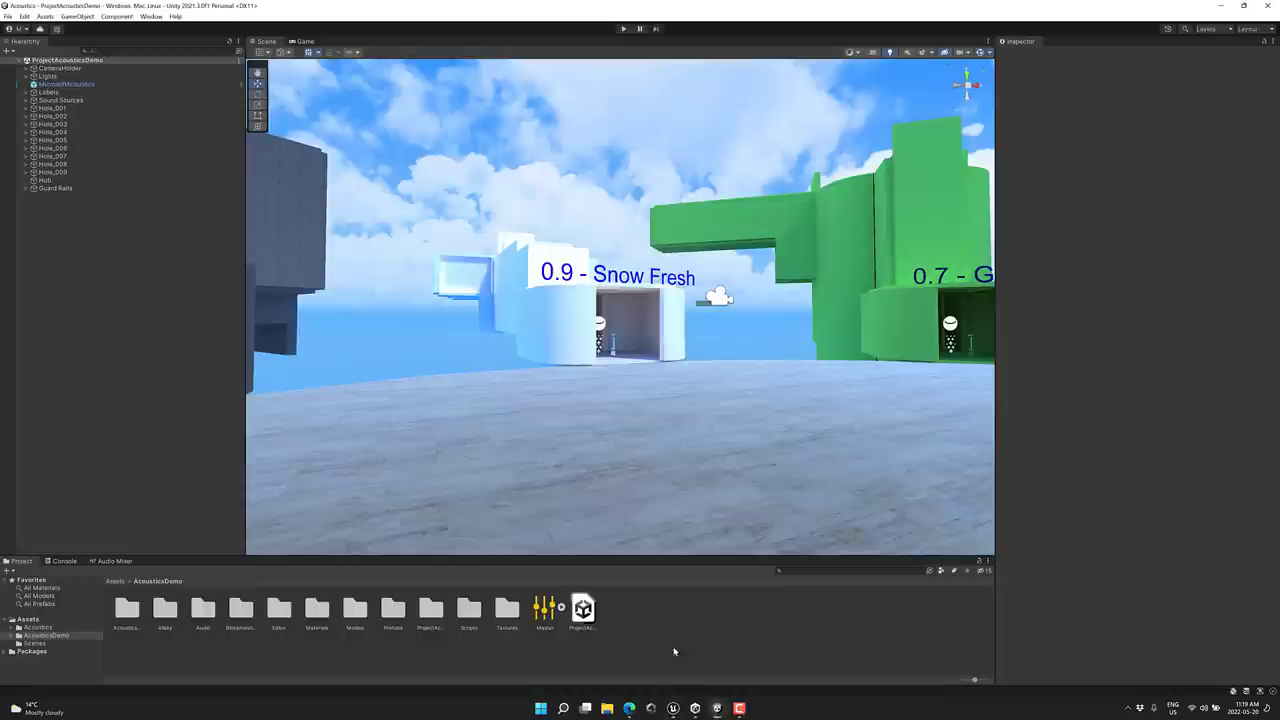
pyautogui.click(621, 29)
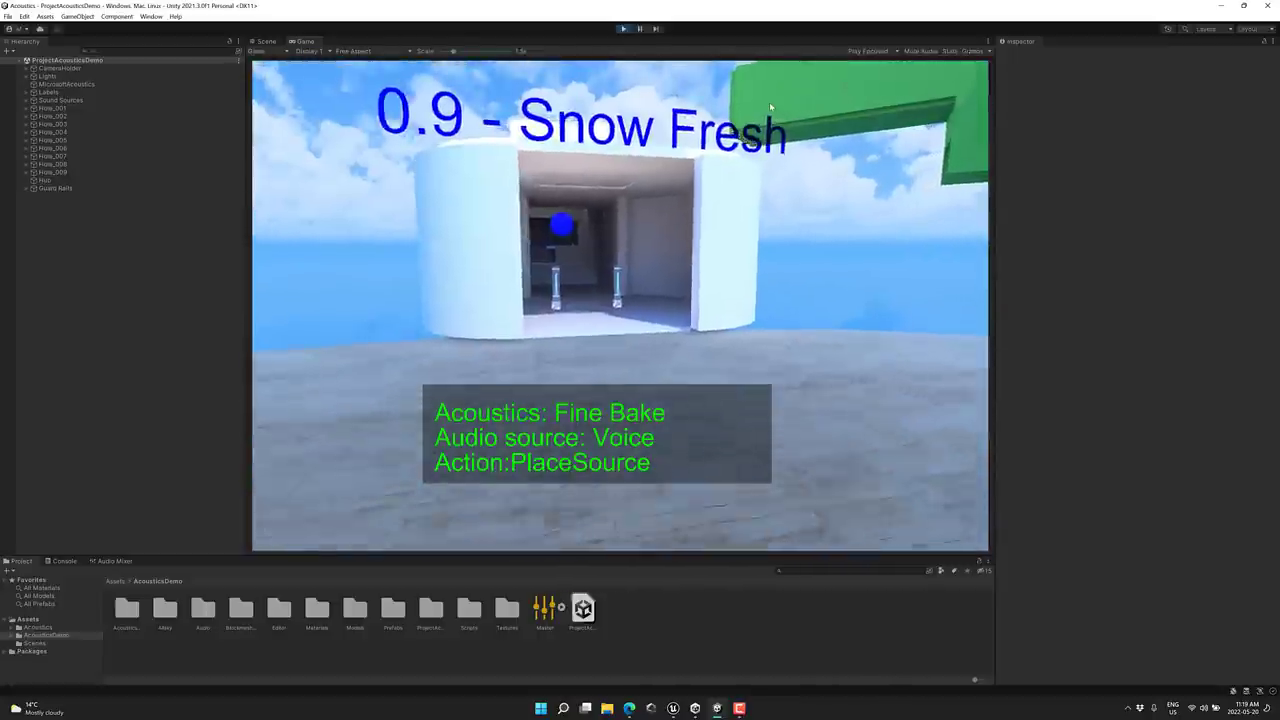
pyautogui.press('w')
pyautogui.press('w')
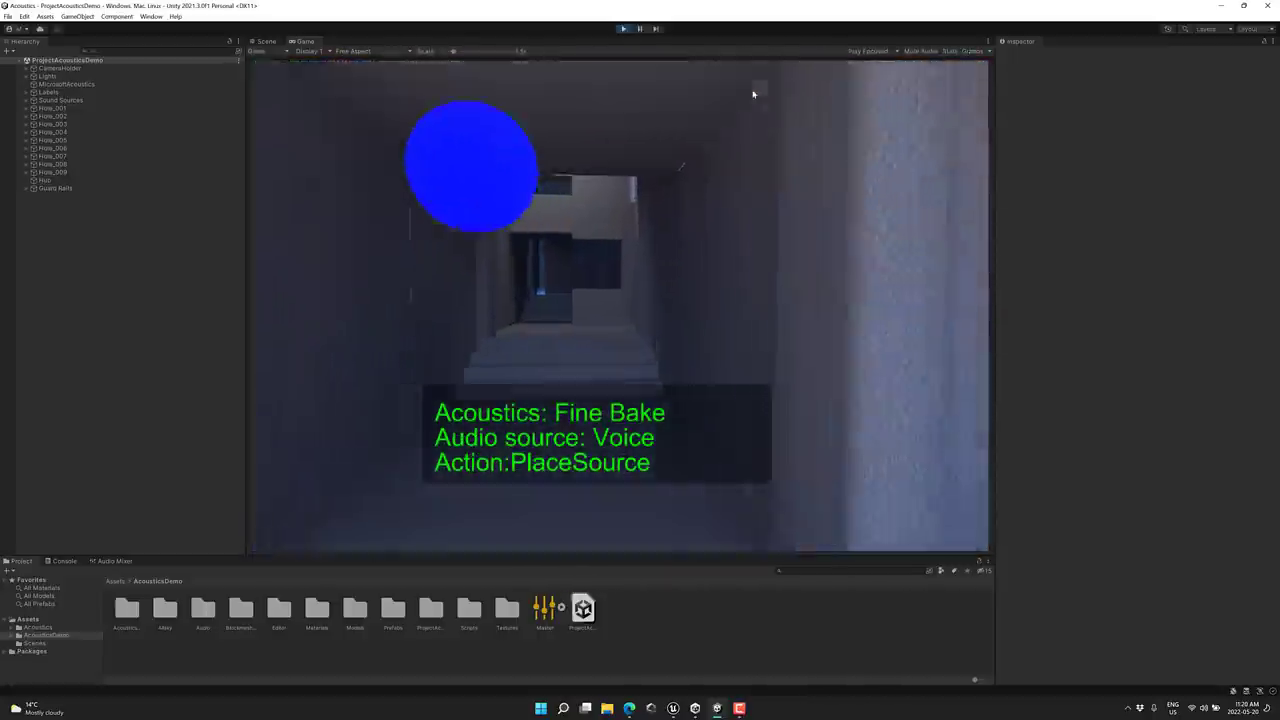
pyautogui.press('w')
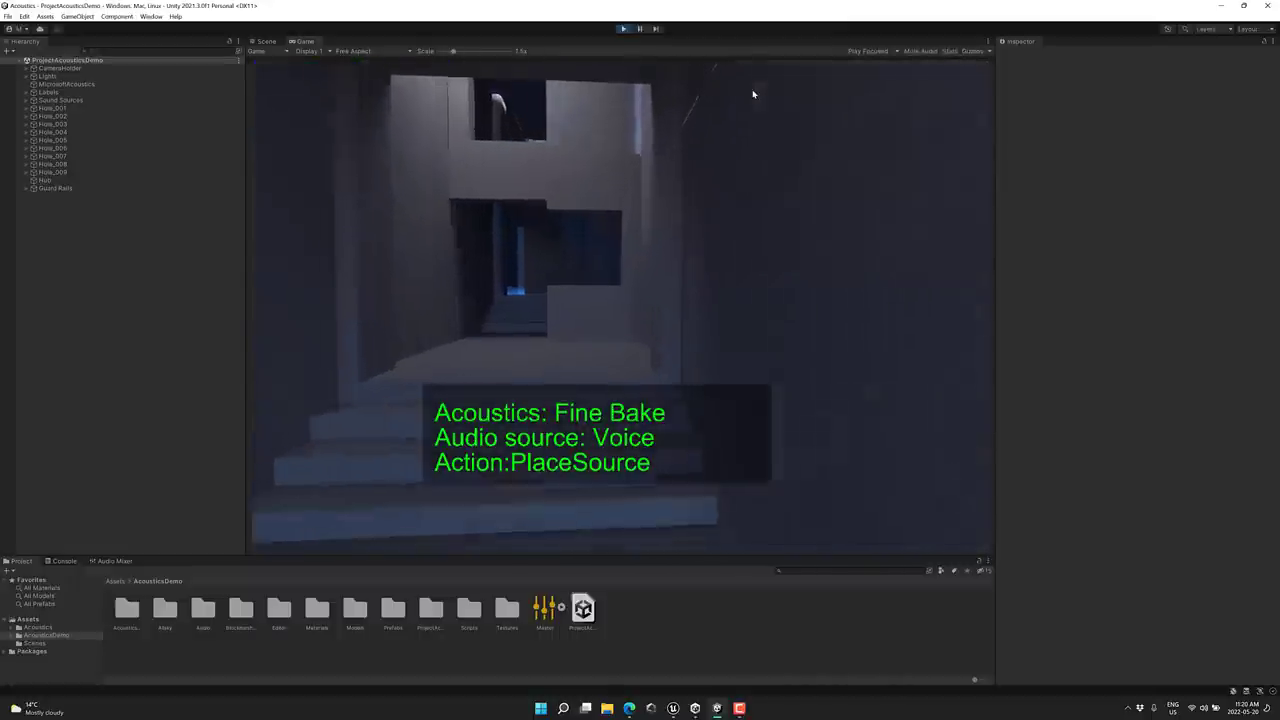
# Step: Leave the Snow Fresh building and explore the inside of the 0.7 - Grass building to compare its acoustics
pyautogui.press('w')
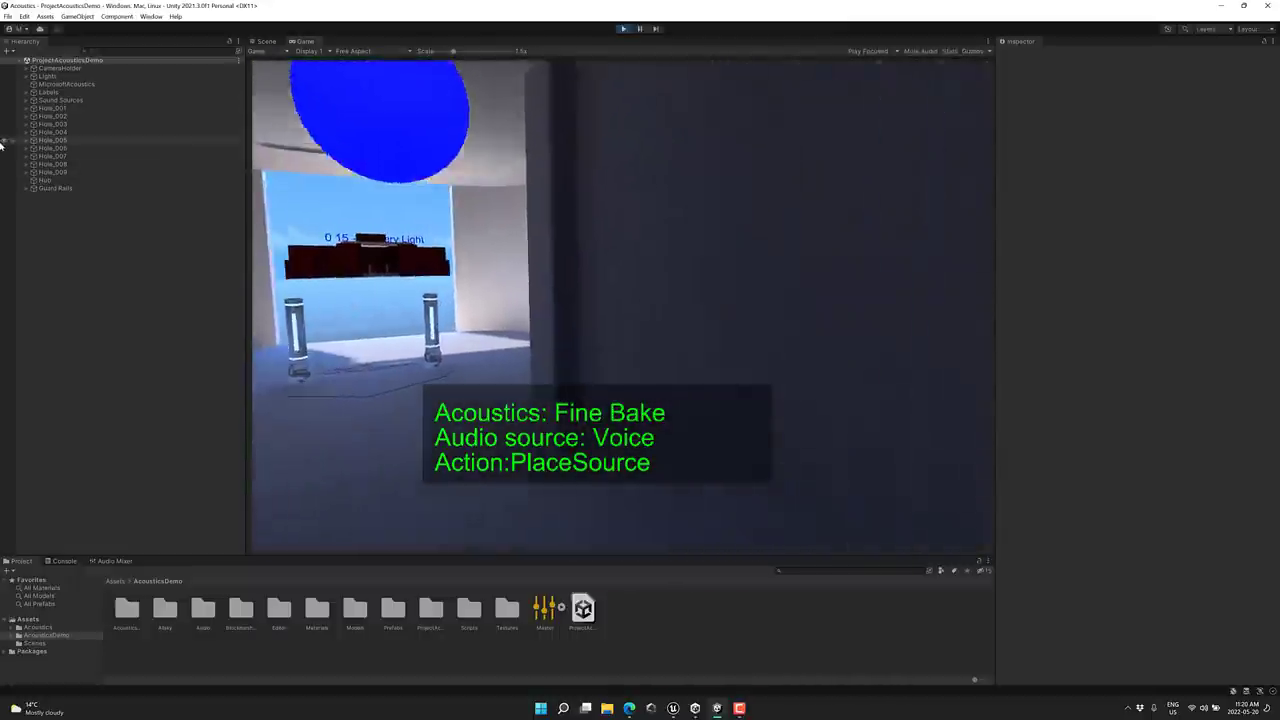
pyautogui.press('w')
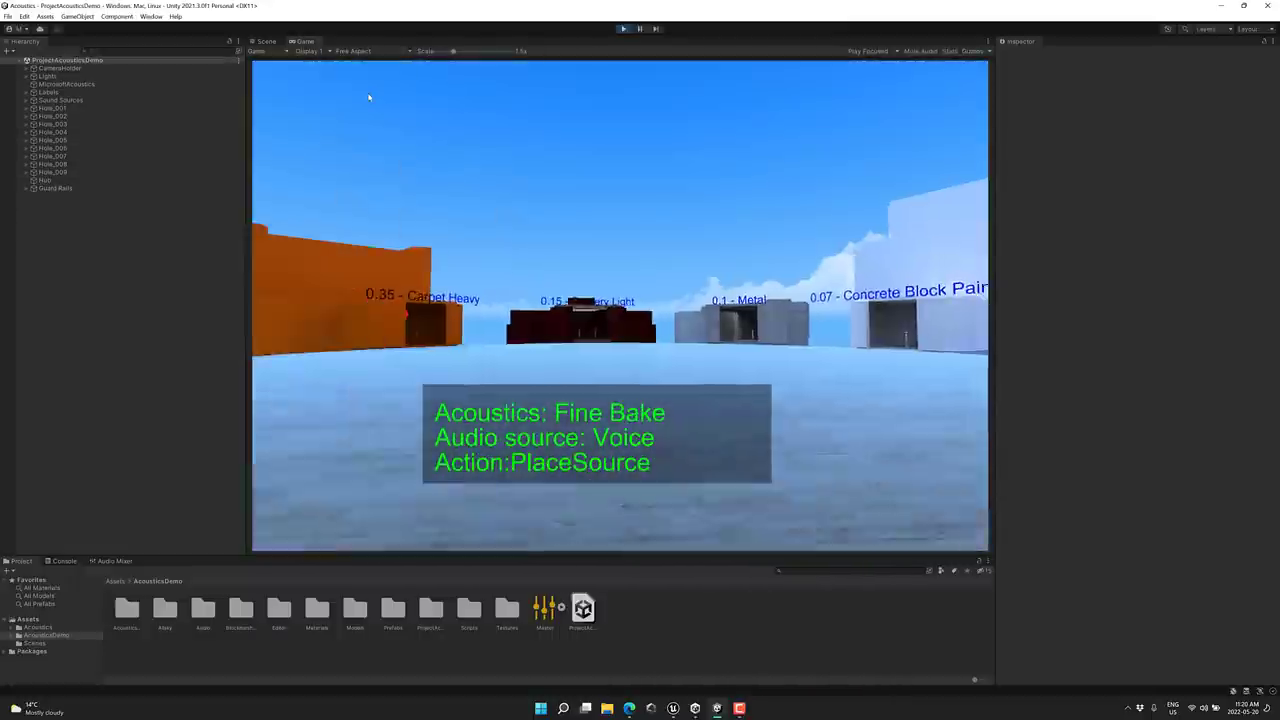
pyautogui.press('w')
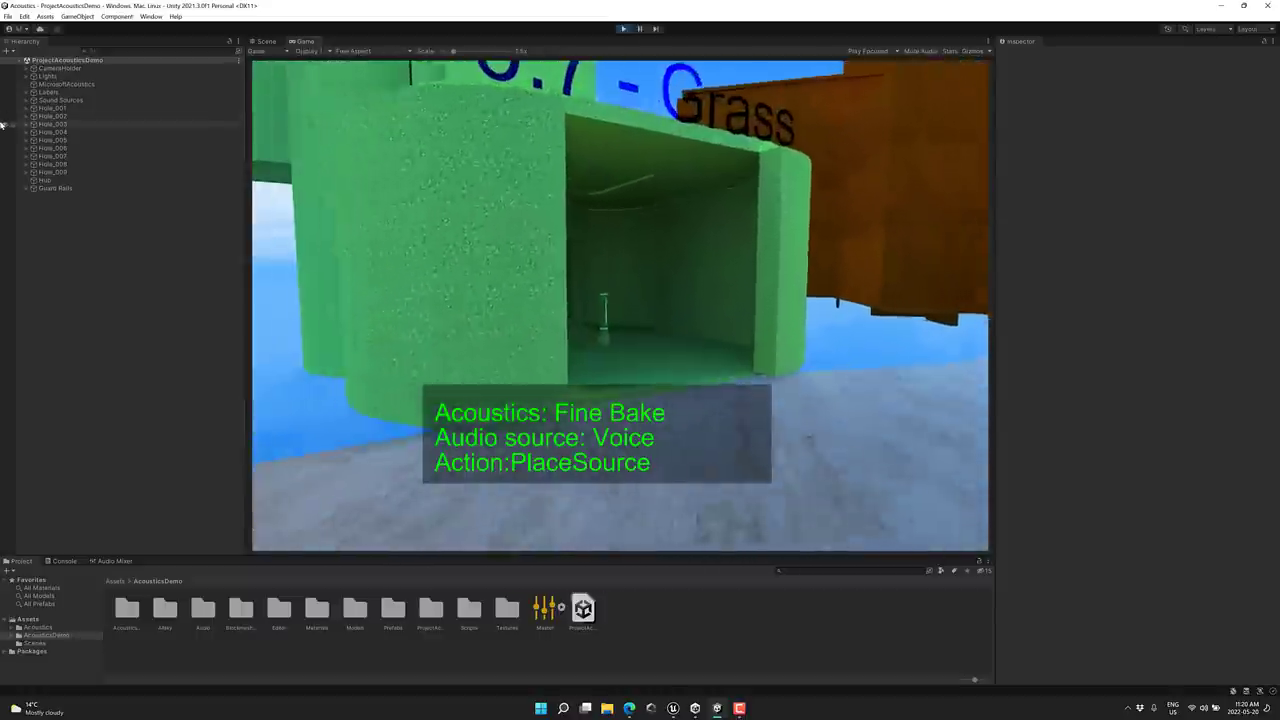
pyautogui.press('w')
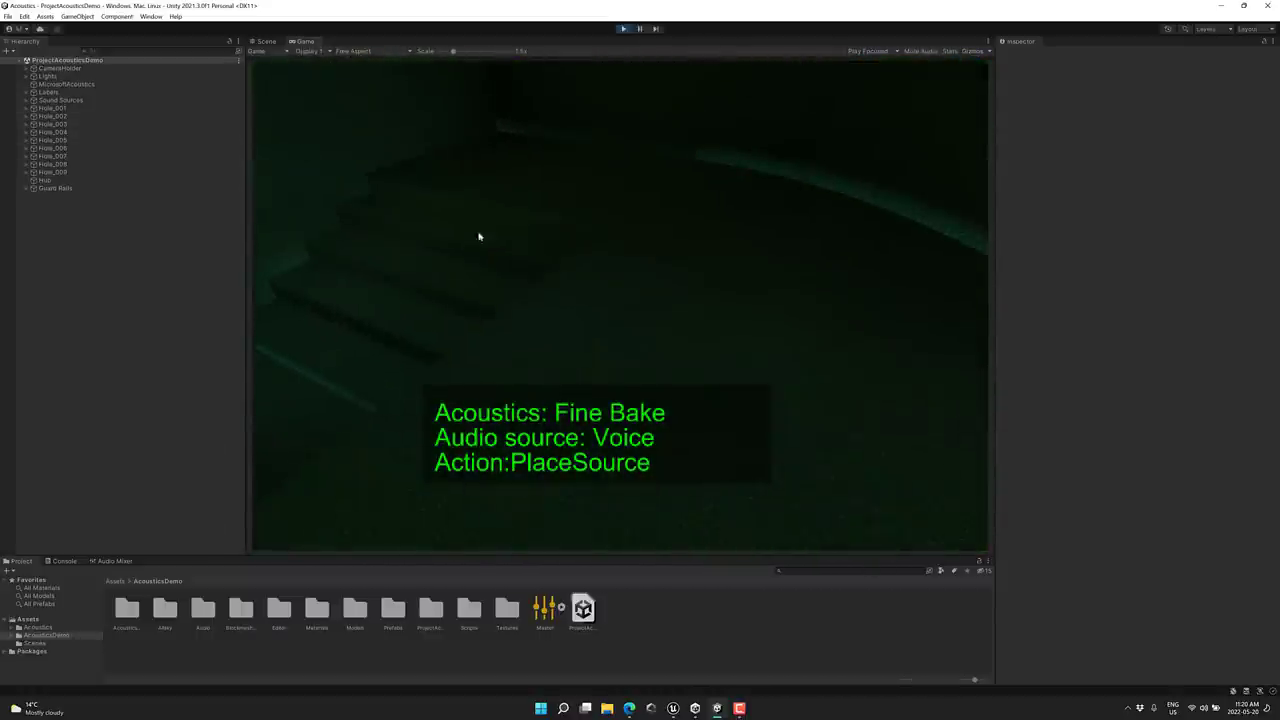
pyautogui.press('w')
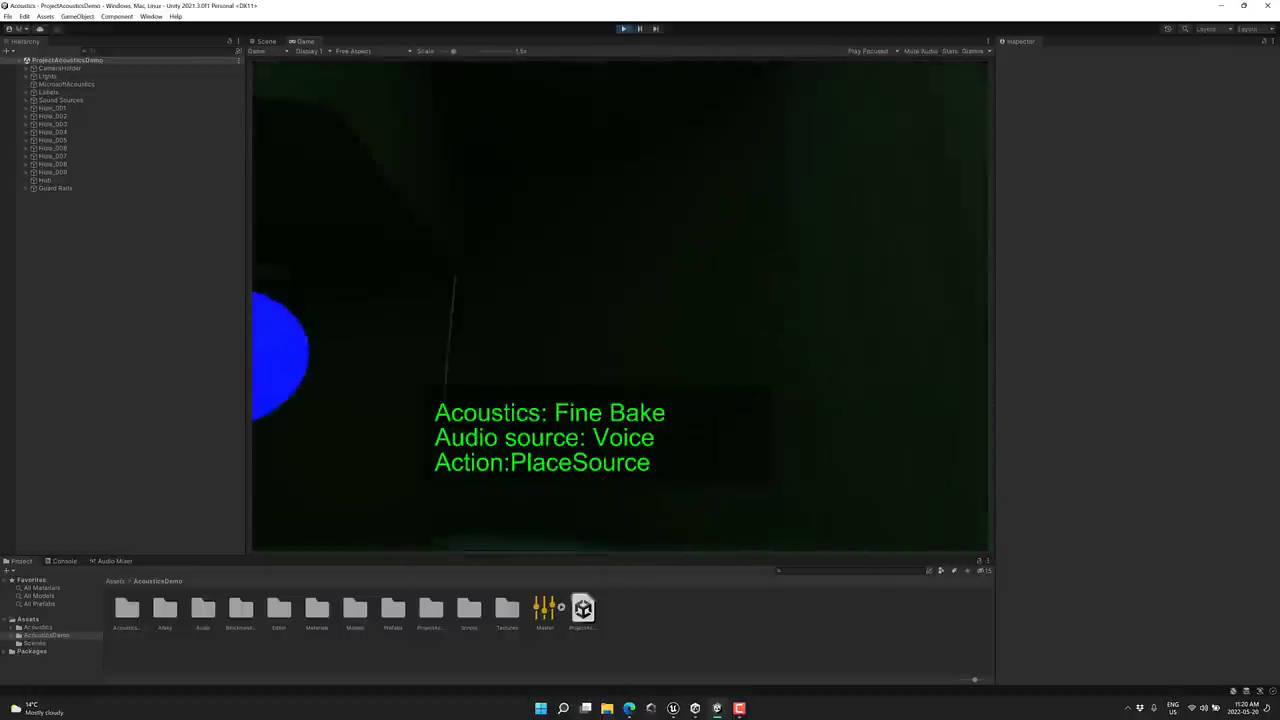
pyautogui.press('w')
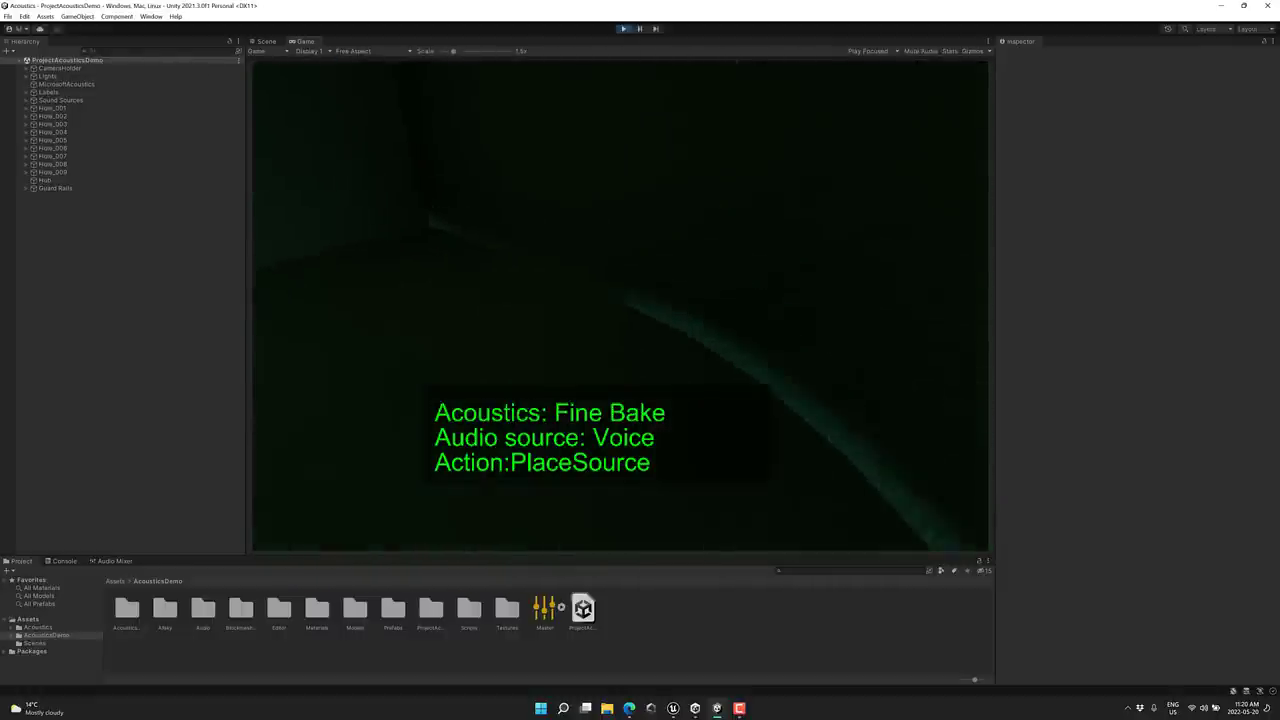
pyautogui.press('w')
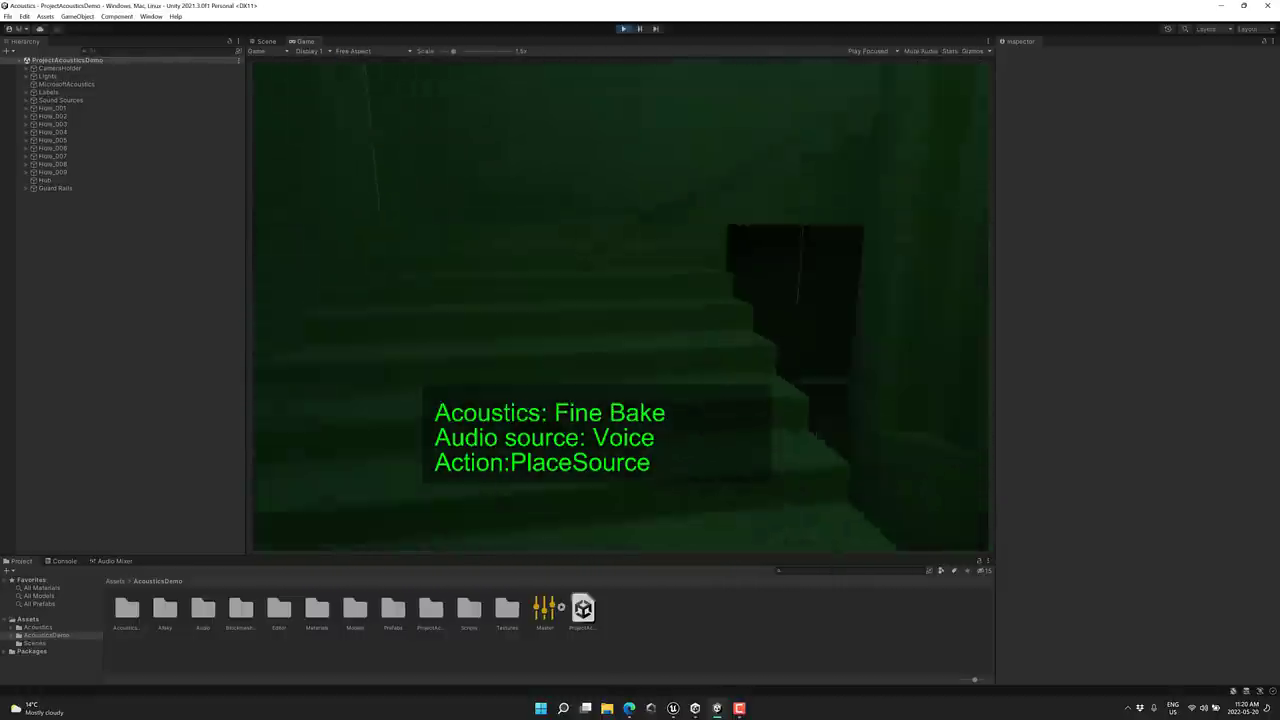
# Step: Leave the 0.7 - Grass building, cross the plaza into the 0.1 - Metal building and place the sound source in its corridor
pyautogui.press('w')
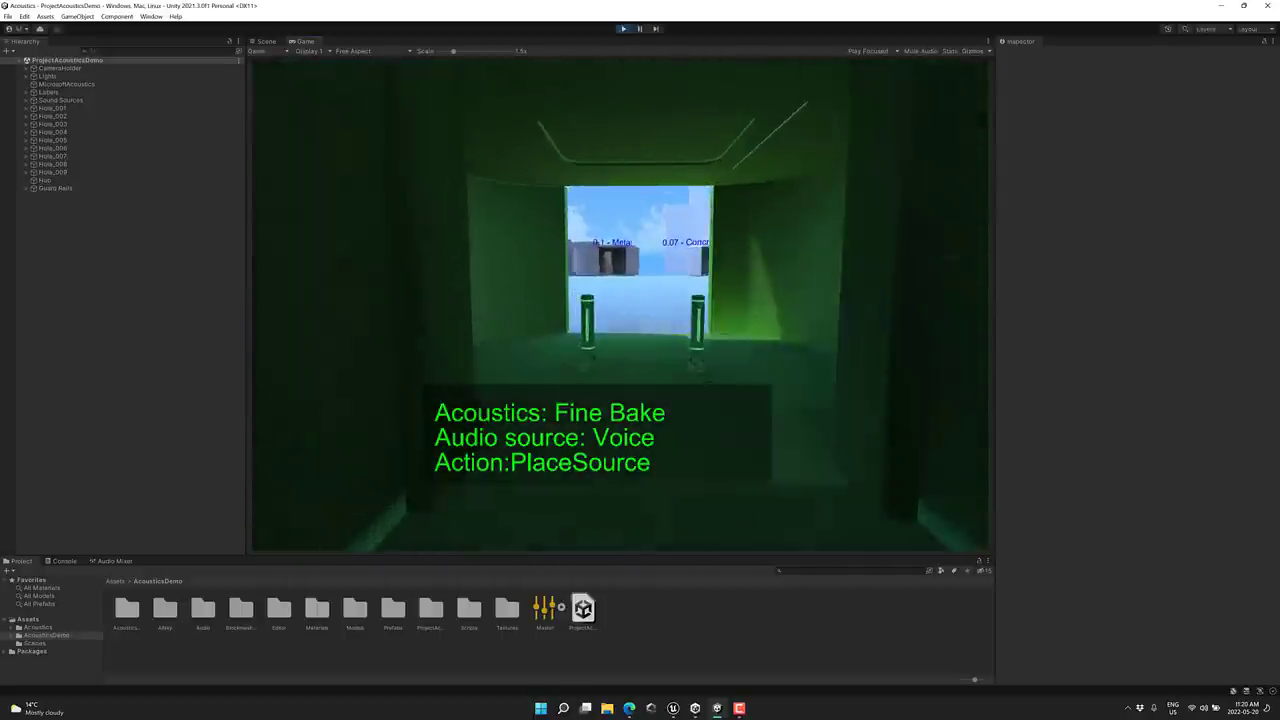
pyautogui.press('w')
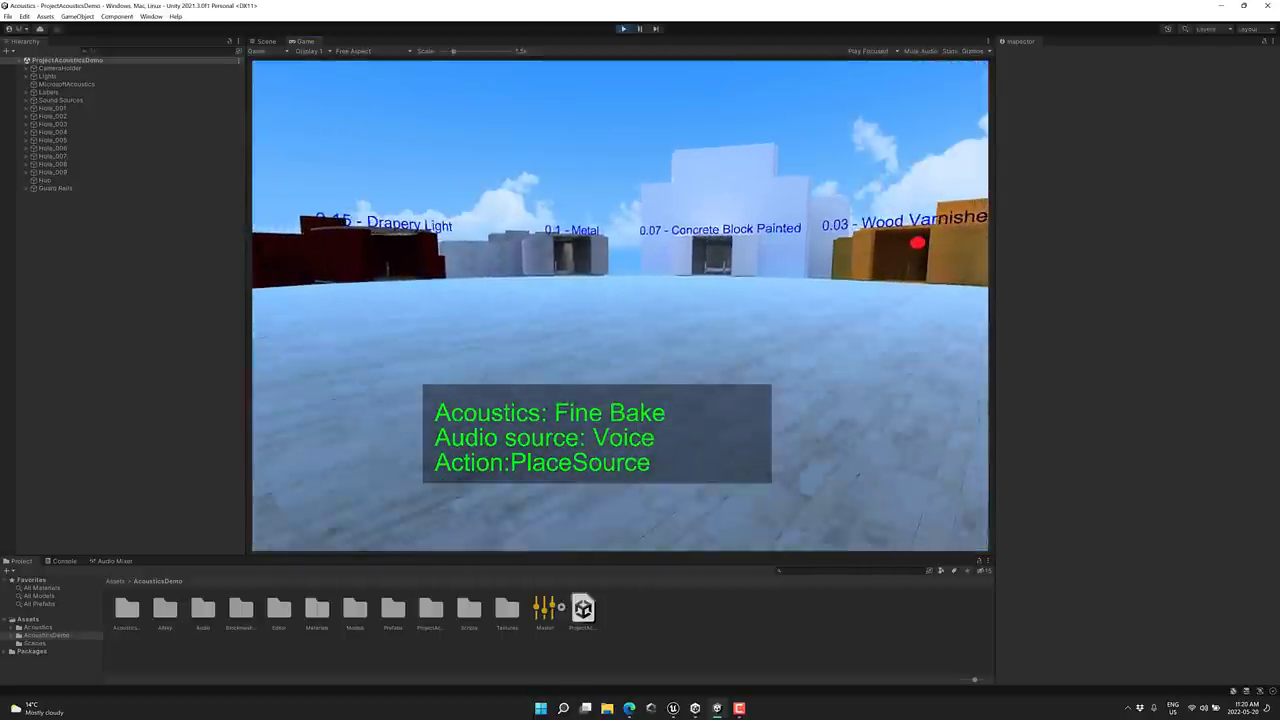
pyautogui.press('w')
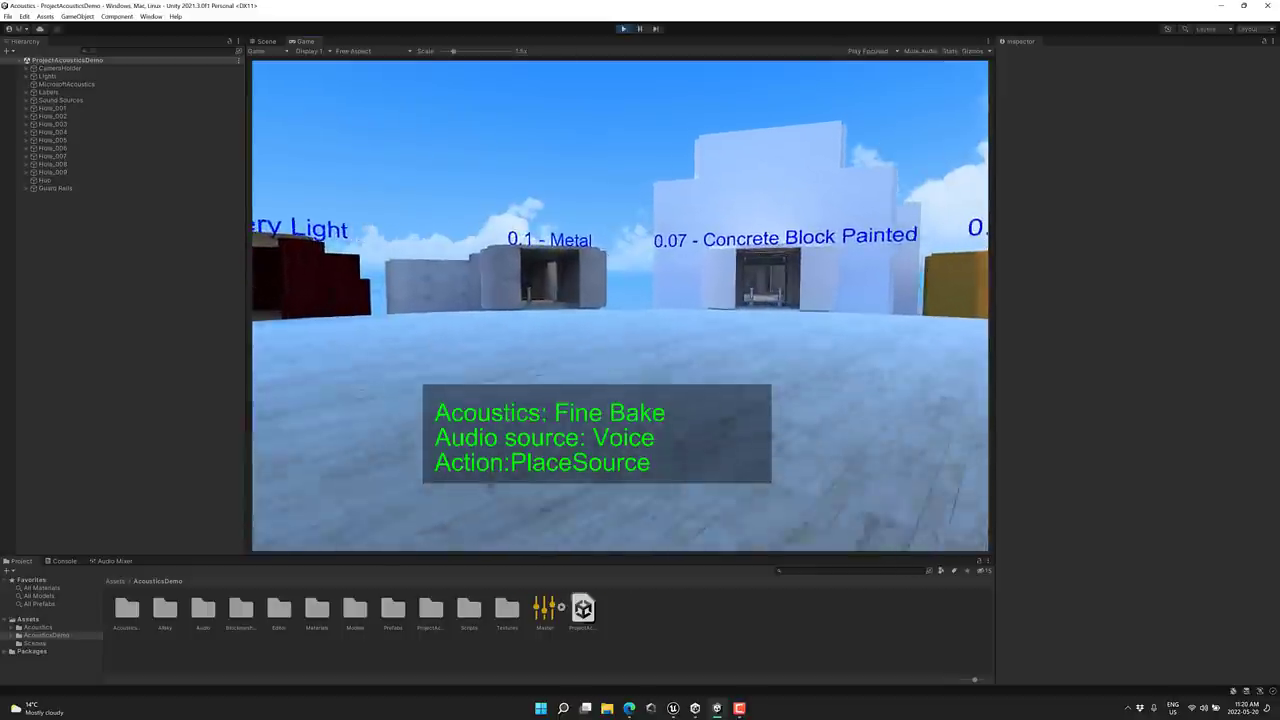
pyautogui.press('w')
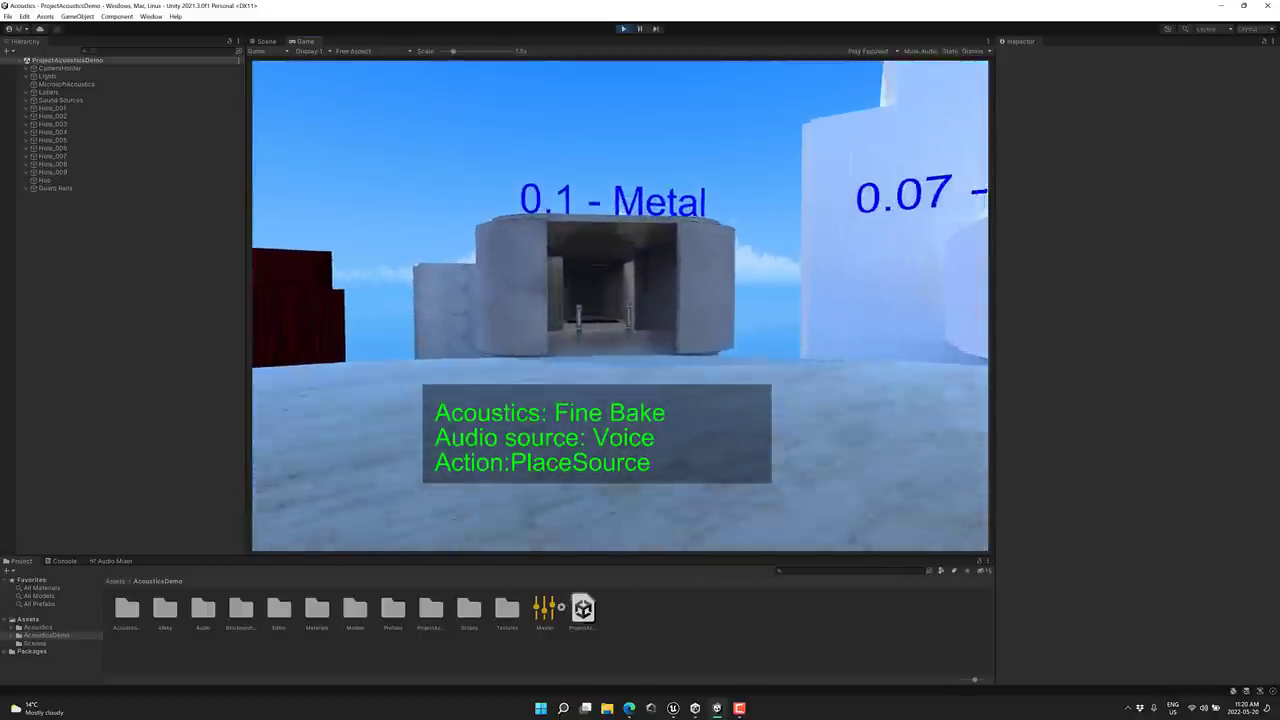
pyautogui.press('w')
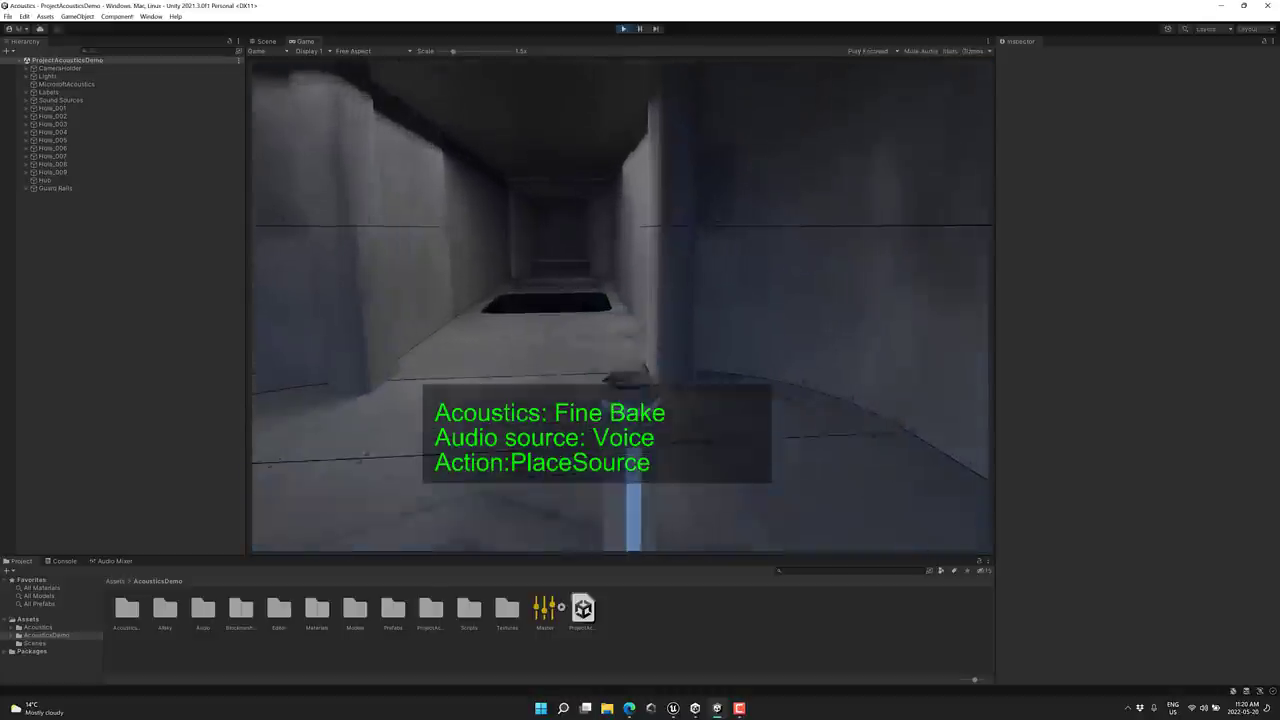
pyautogui.press('w')
pyautogui.click(620, 306)
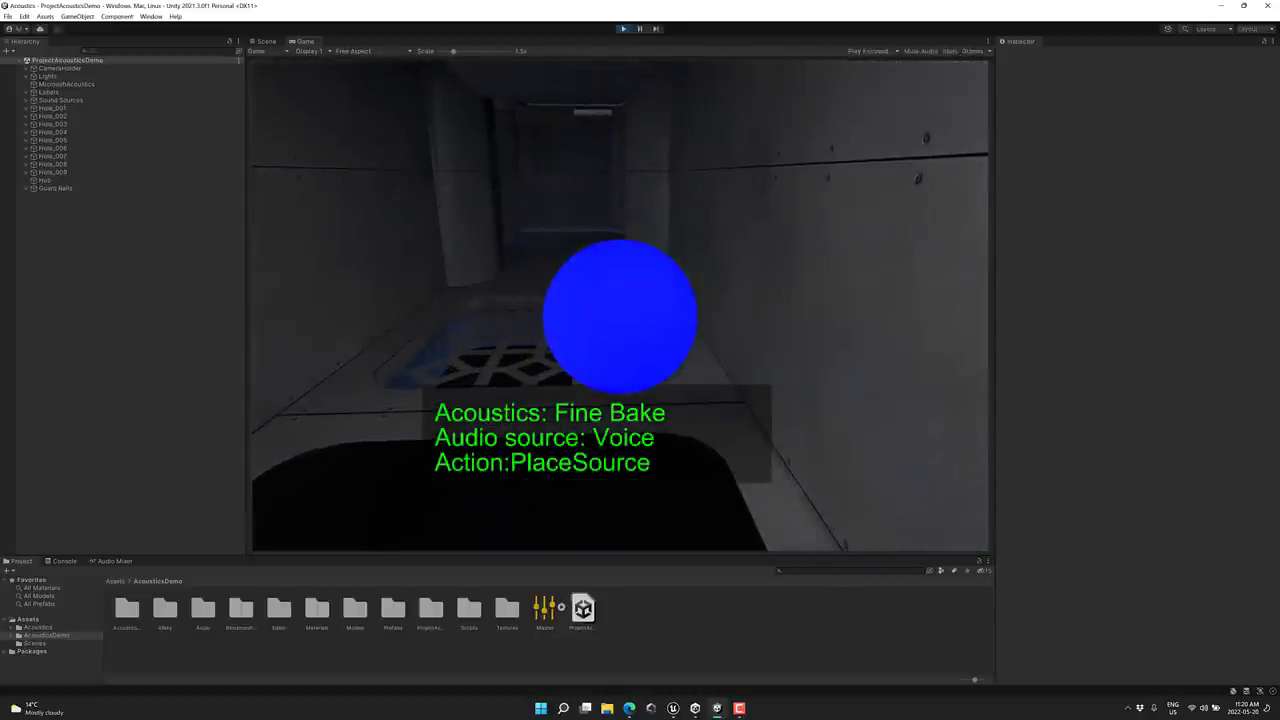
pyautogui.press('w')
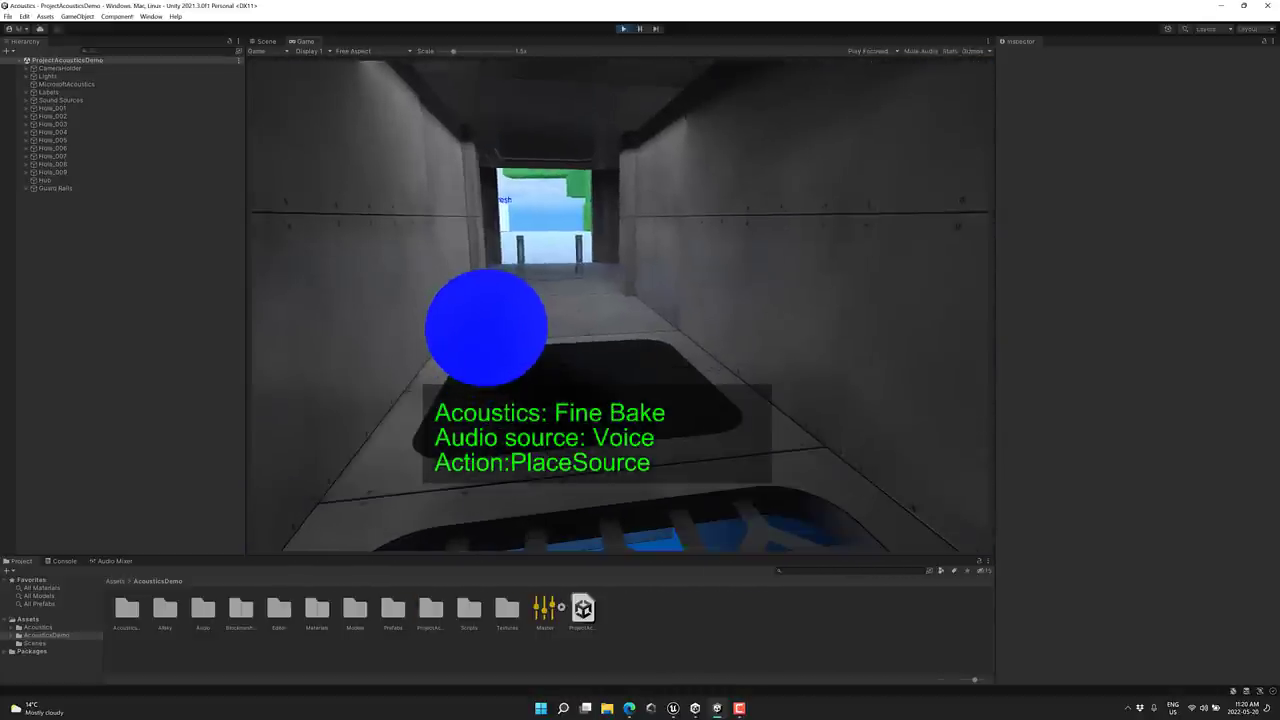
# Step: Set the action to ToggleAcoustics and cycle the acoustics through Coarse Bake, Fine Bake and Disabled, ending on Coarse Bake
pyautogui.rightClick(620, 306)
pyautogui.press('Tab')
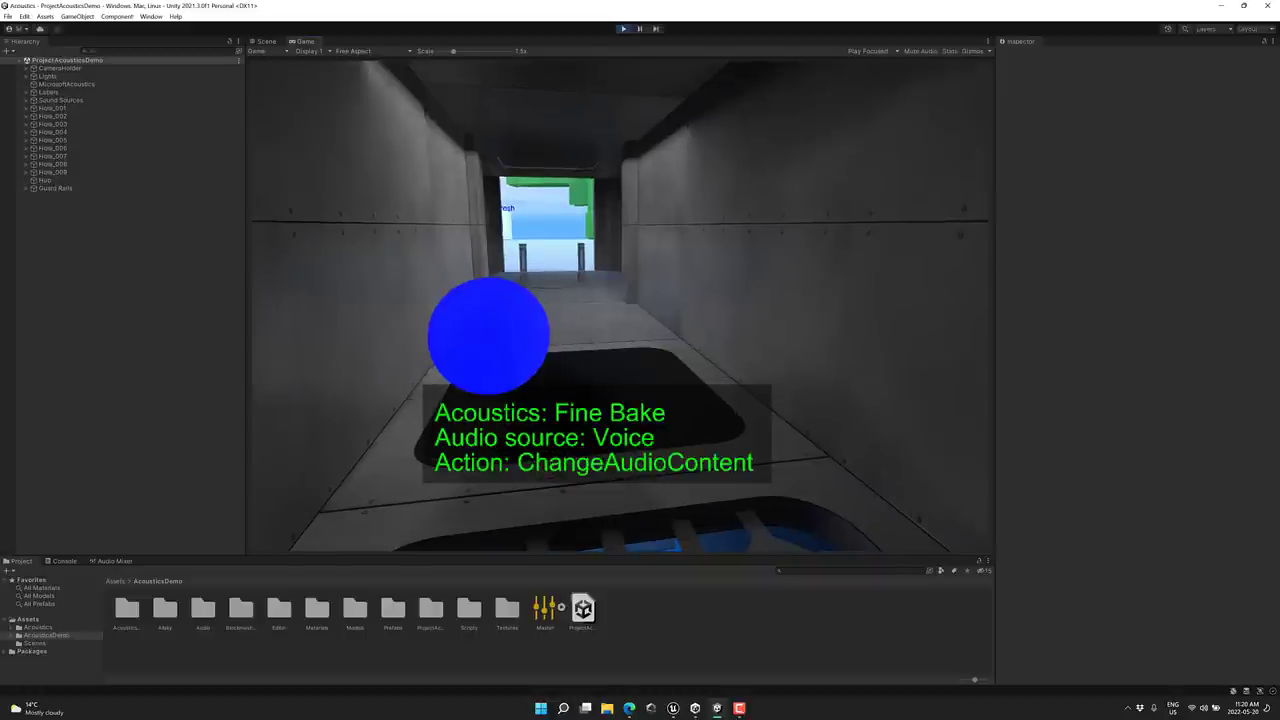
pyautogui.press('Tab')
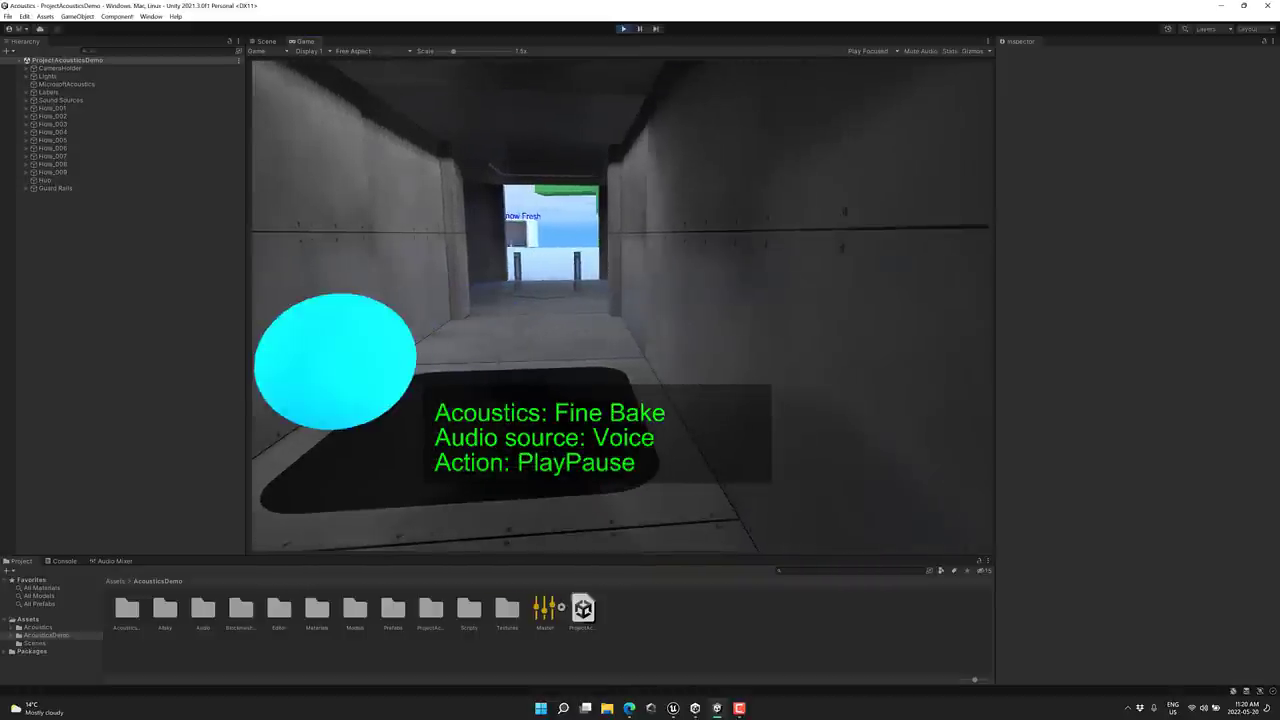
pyautogui.press('Tab')
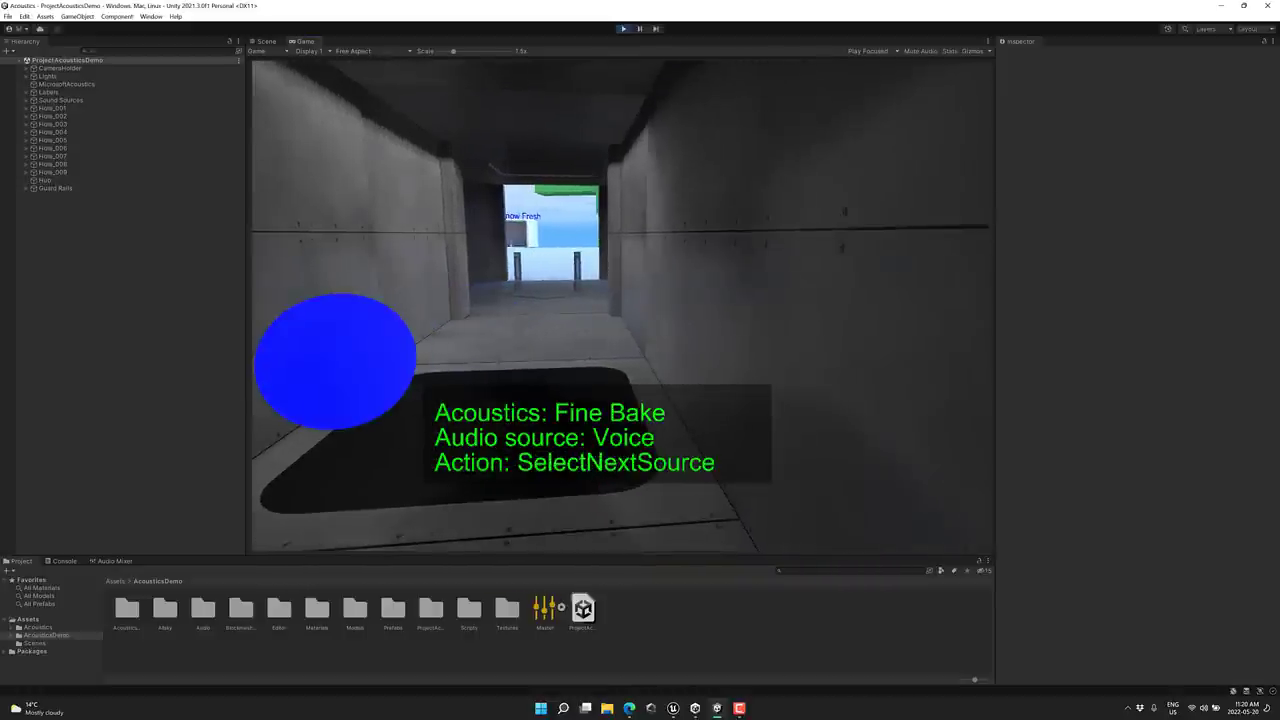
pyautogui.press('Tab')
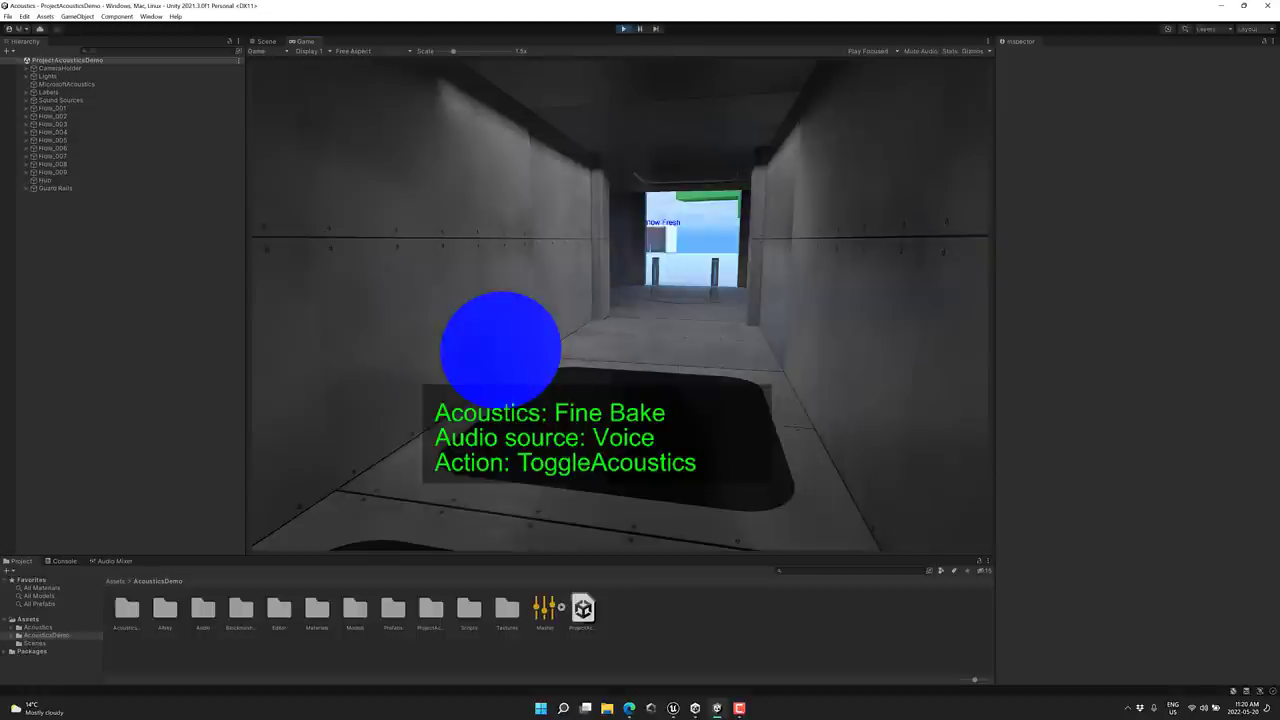
pyautogui.press('r')
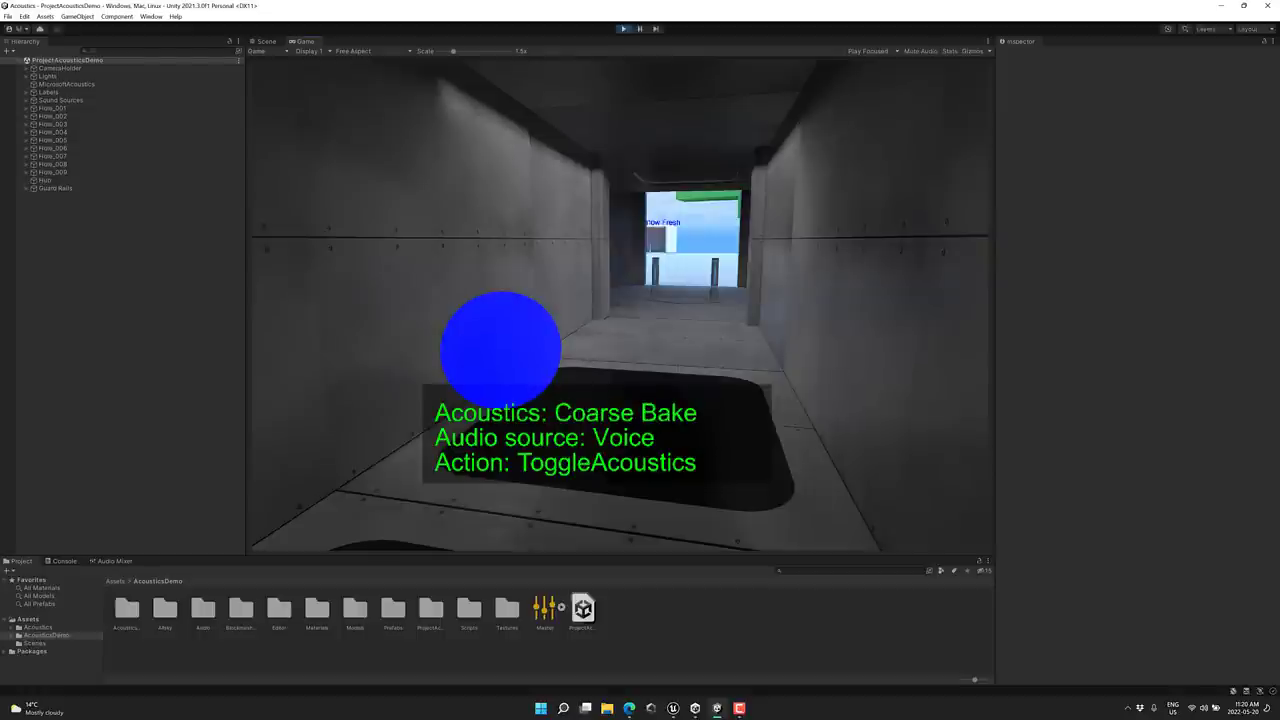
pyautogui.press('space')
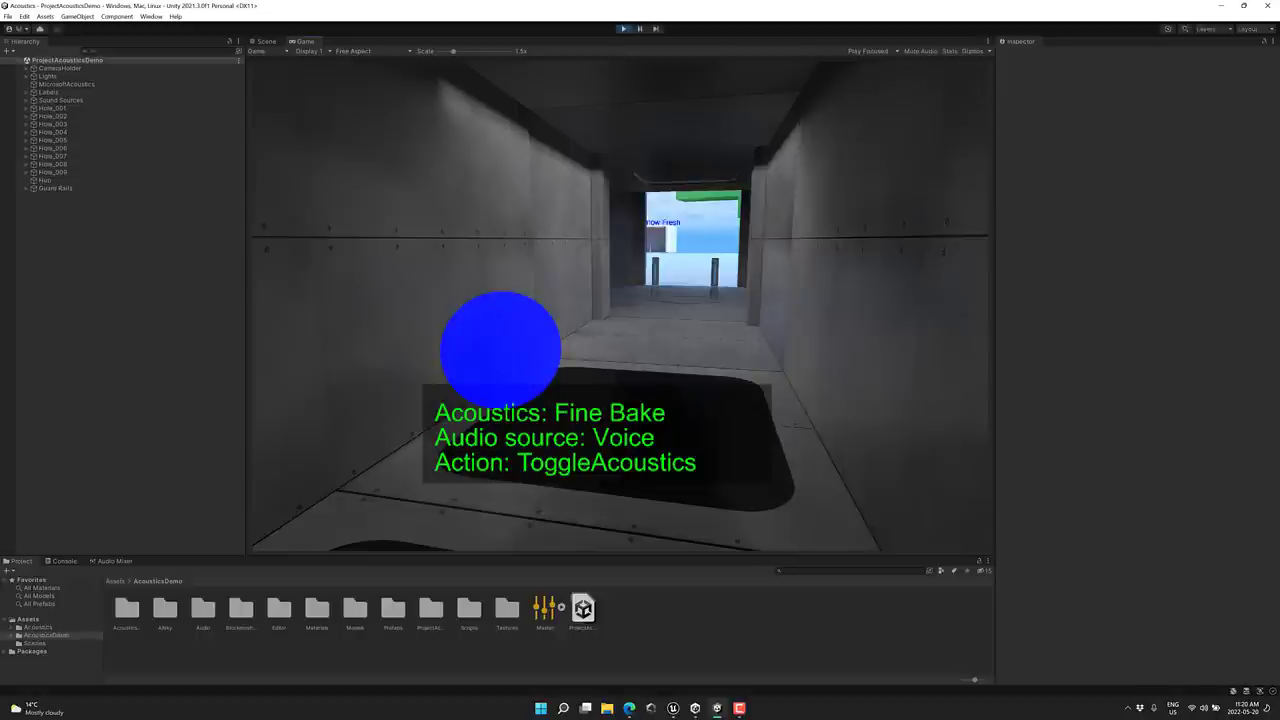
pyautogui.press('space')
pyautogui.press('w')
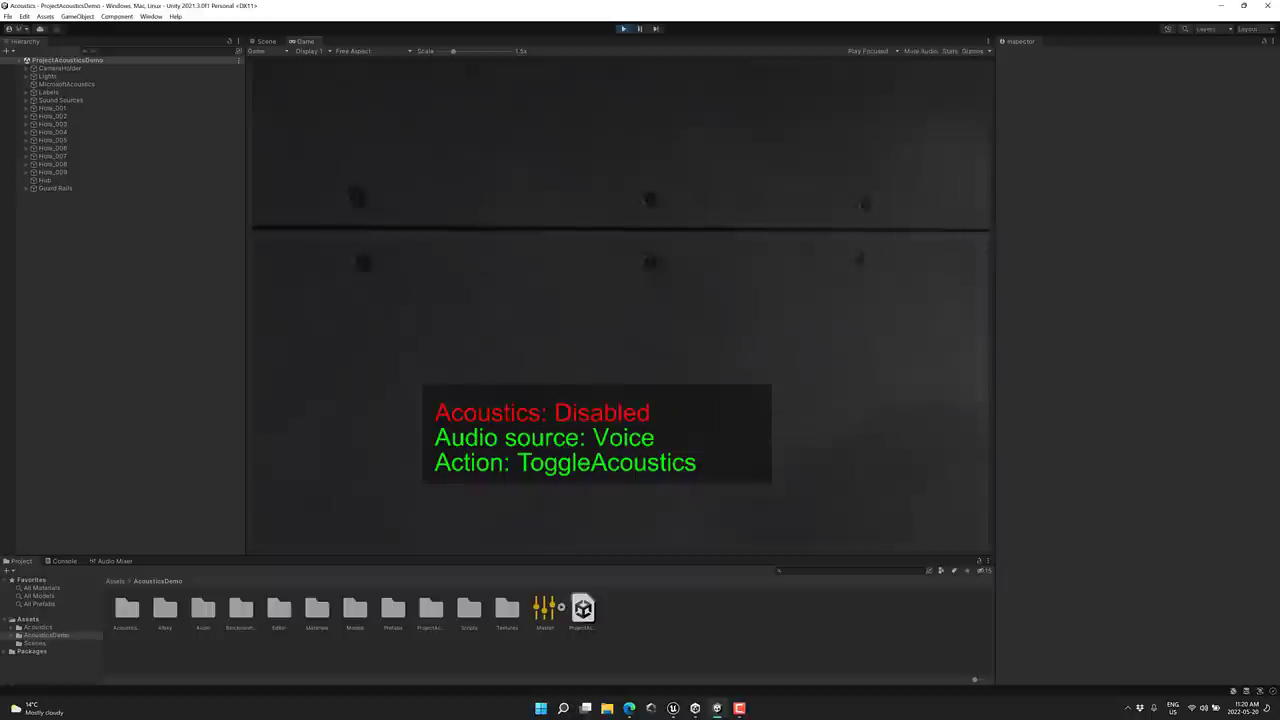
pyautogui.press('space')
# Step: Walk away from the sound source out of the 0.1 - Metal building onto the plaza, and end the play session
pyautogui.press('s')
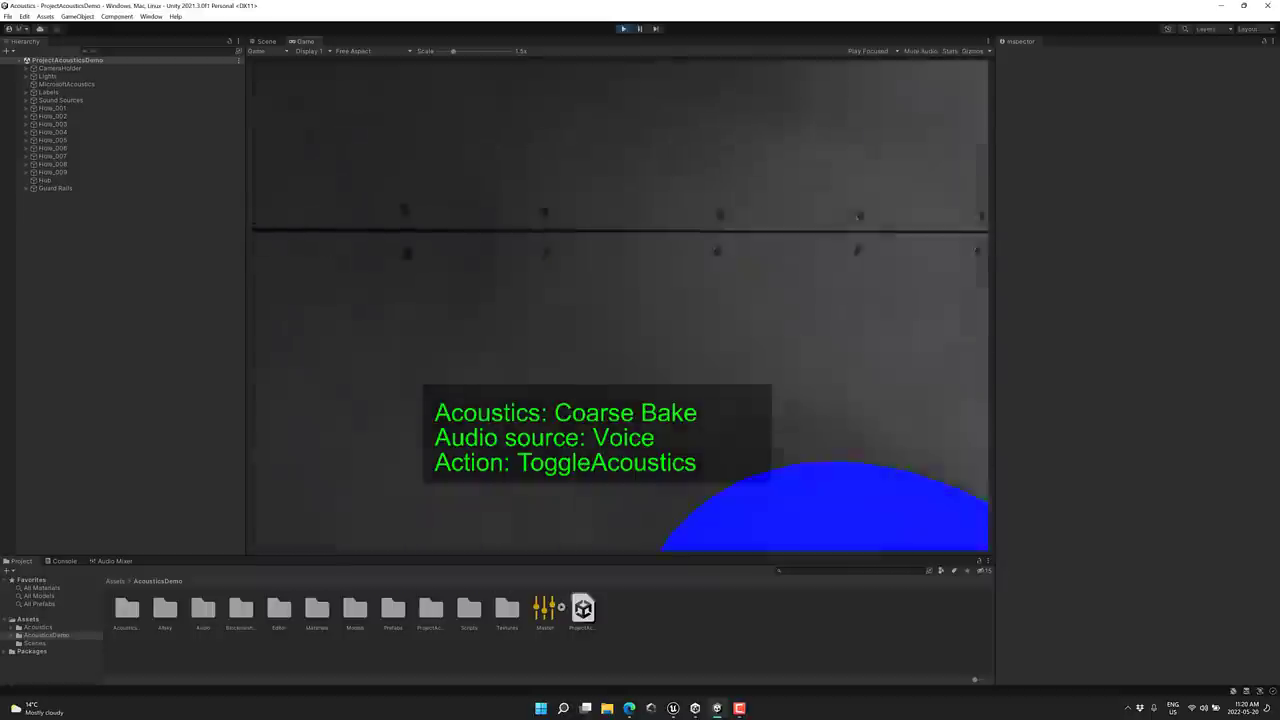
pyautogui.press('s')
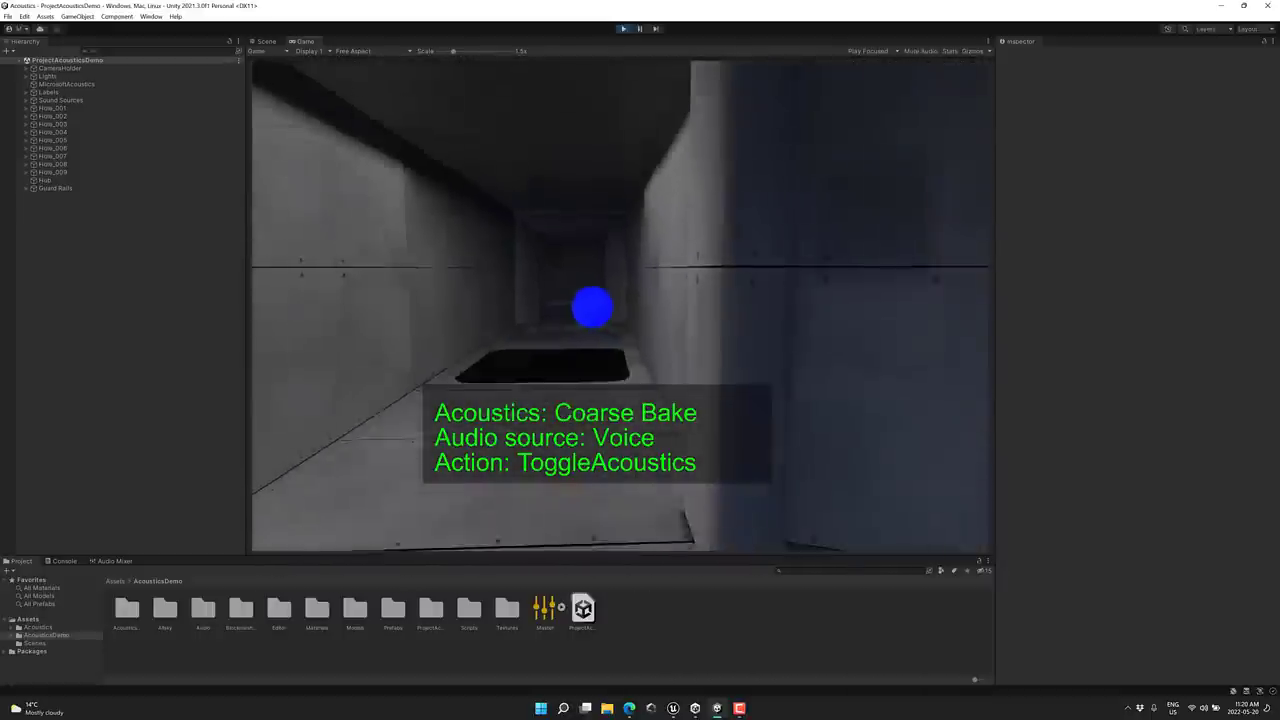
pyautogui.press('w')
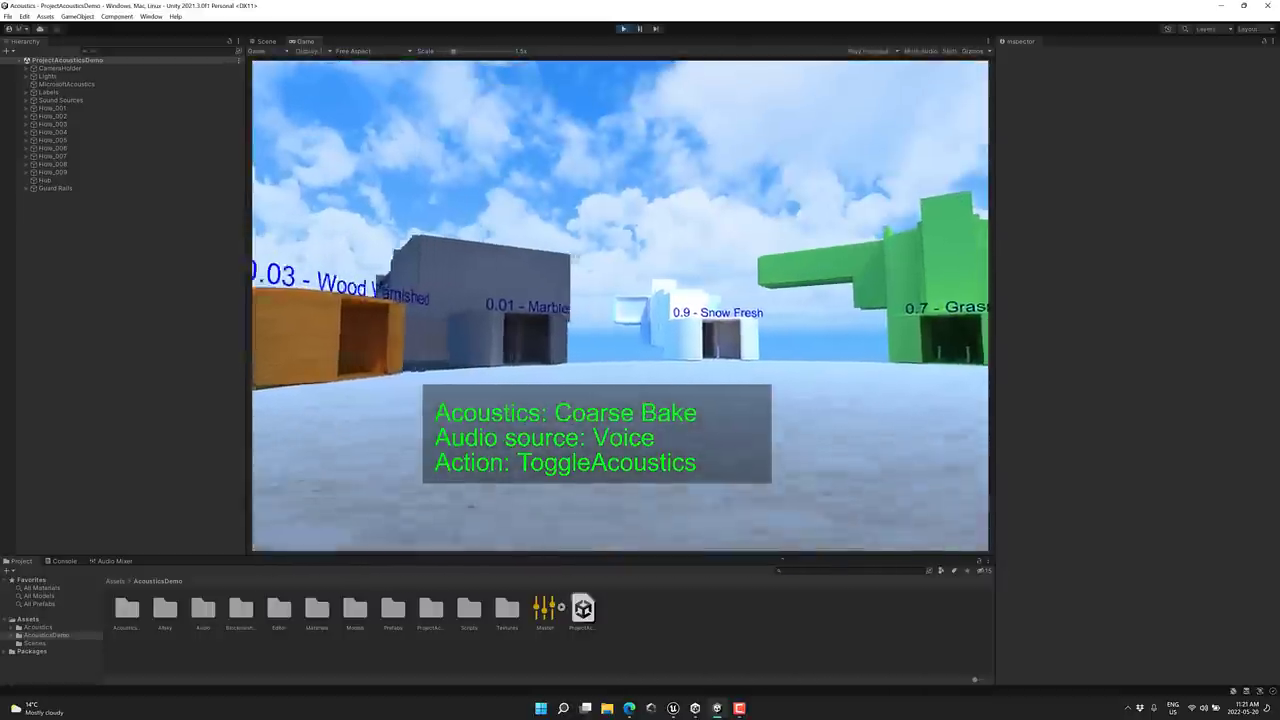
pyautogui.press('d')
pyautogui.click(624, 29)
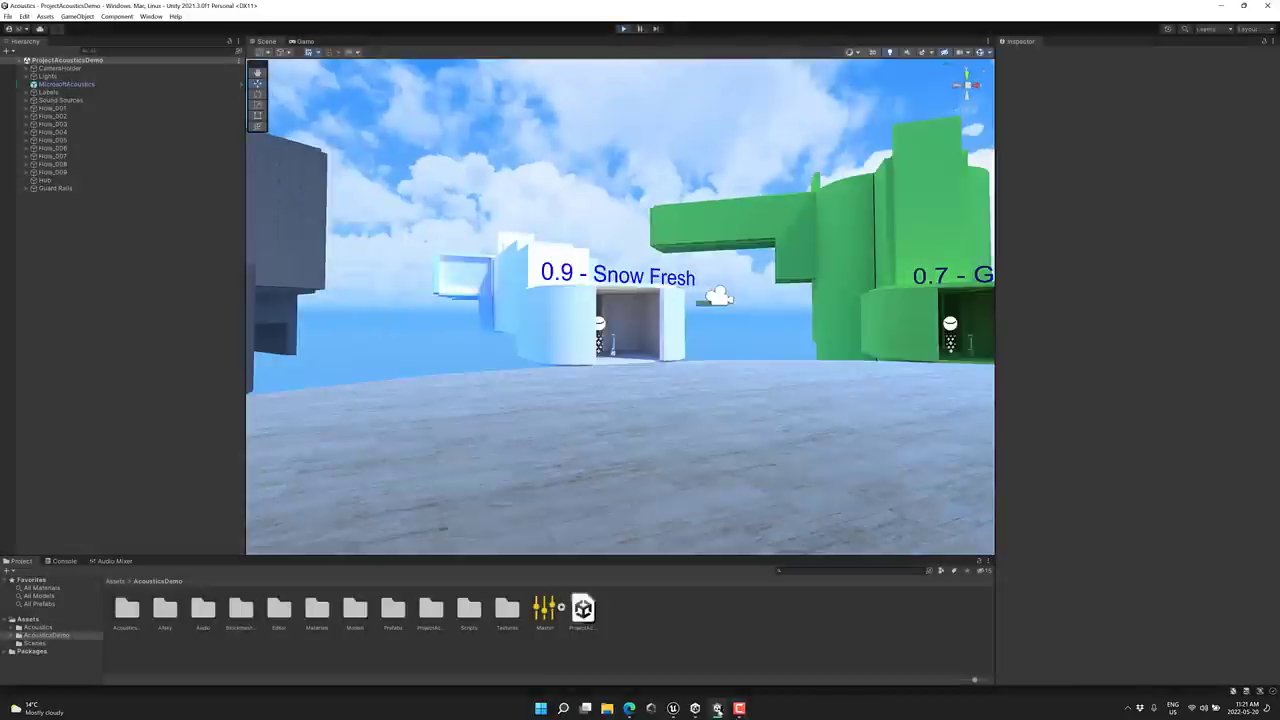
# Step: Switch to the Unreal editor, select the SoundSource actor's Audio component and examine its sound and attenuation settings
pyautogui.click(674, 708)
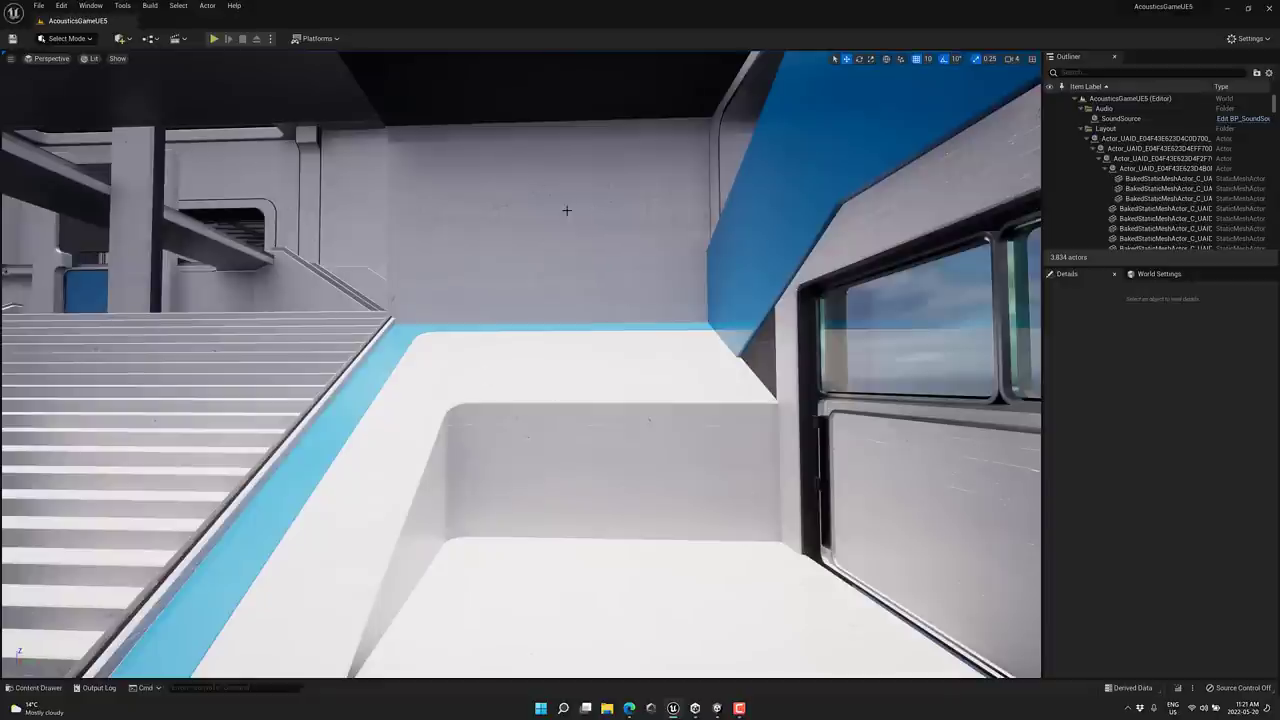
pyautogui.click(1120, 118)
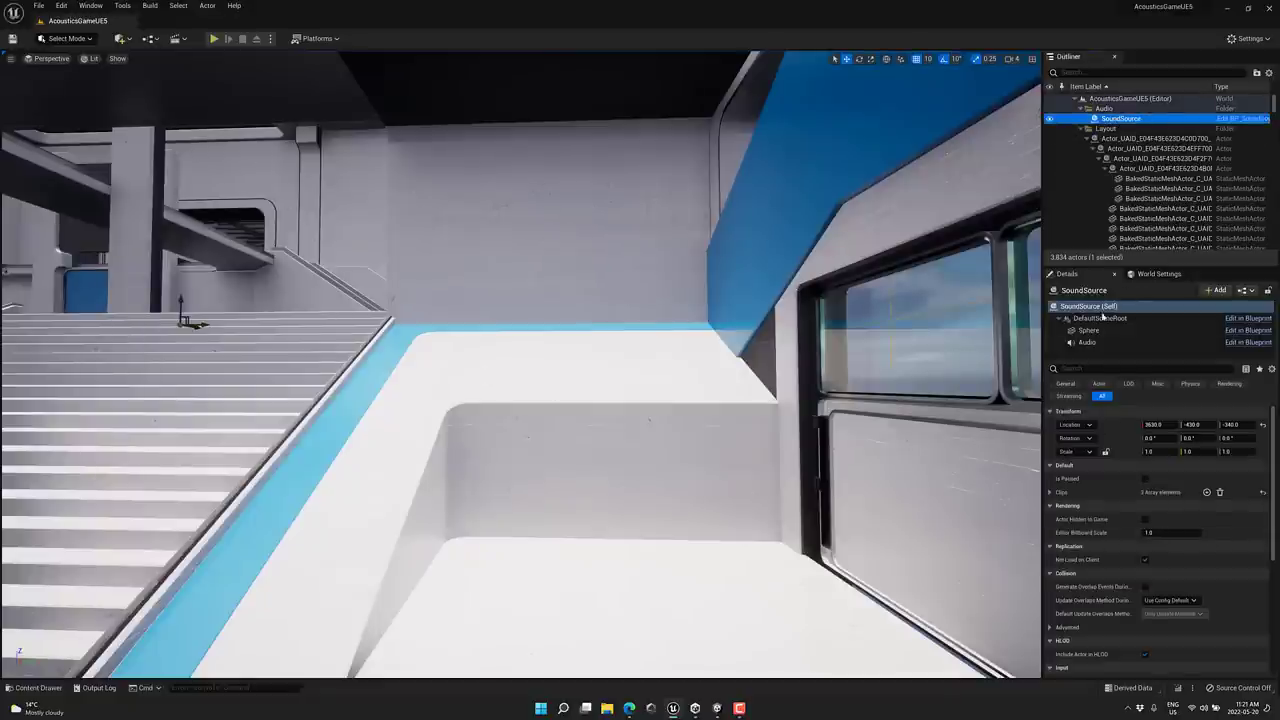
pyautogui.click(1087, 342)
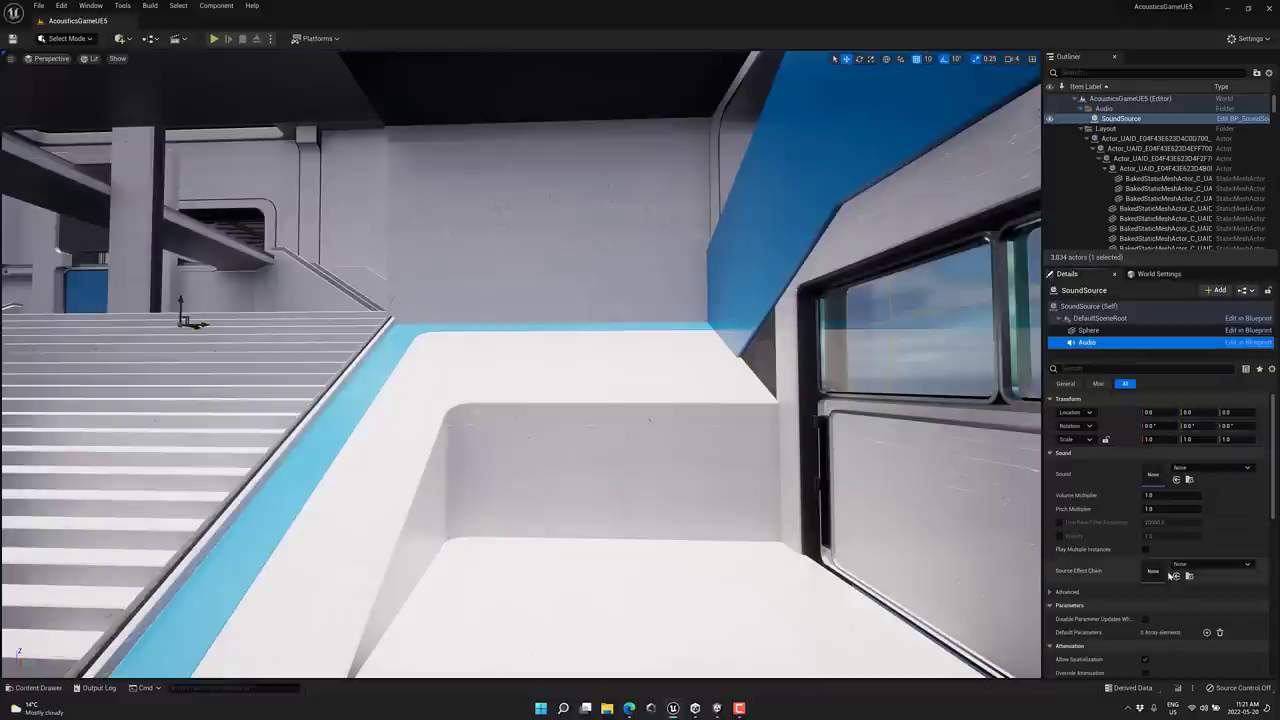
pyautogui.scroll(-3, 1166, 576)
pyautogui.scroll(-1, 1166, 576)
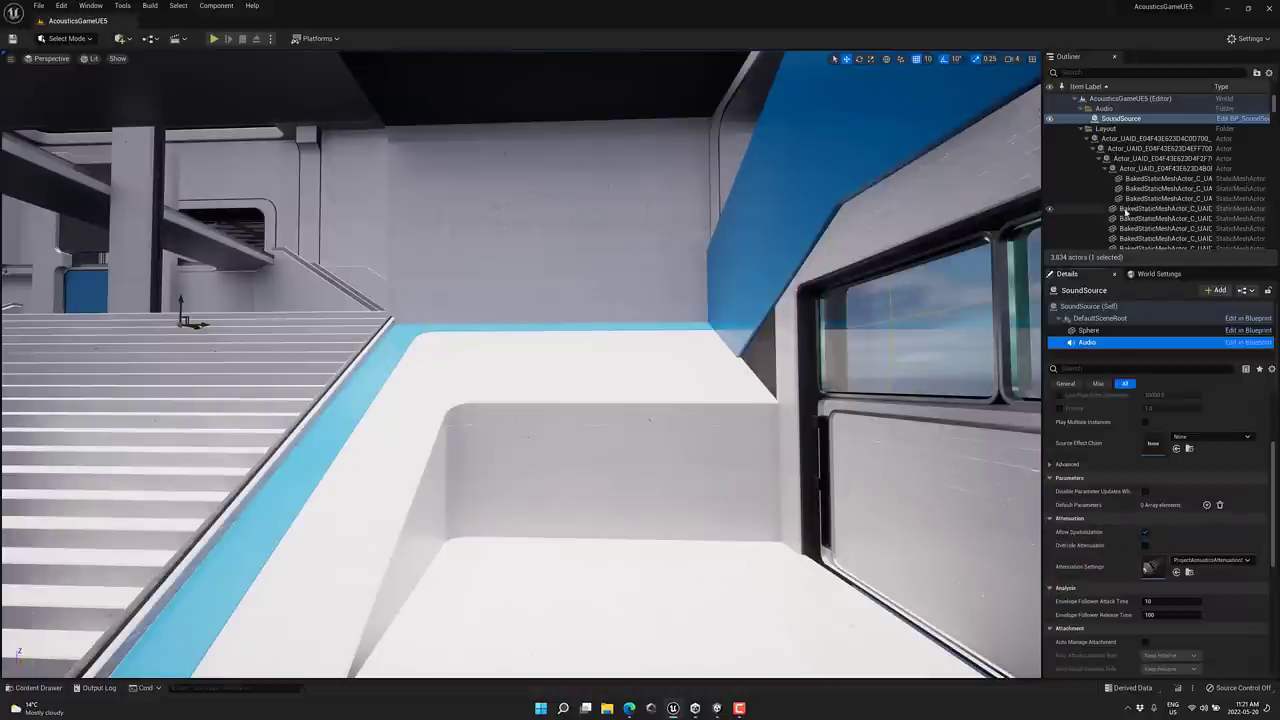
# Step: Browse the level's actors below SoundSource and select one of the BakedStaticMeshActor meshes to view its properties
pyautogui.scroll(-2, 1126, 206)
pyautogui.scroll(-5, 1126, 206)
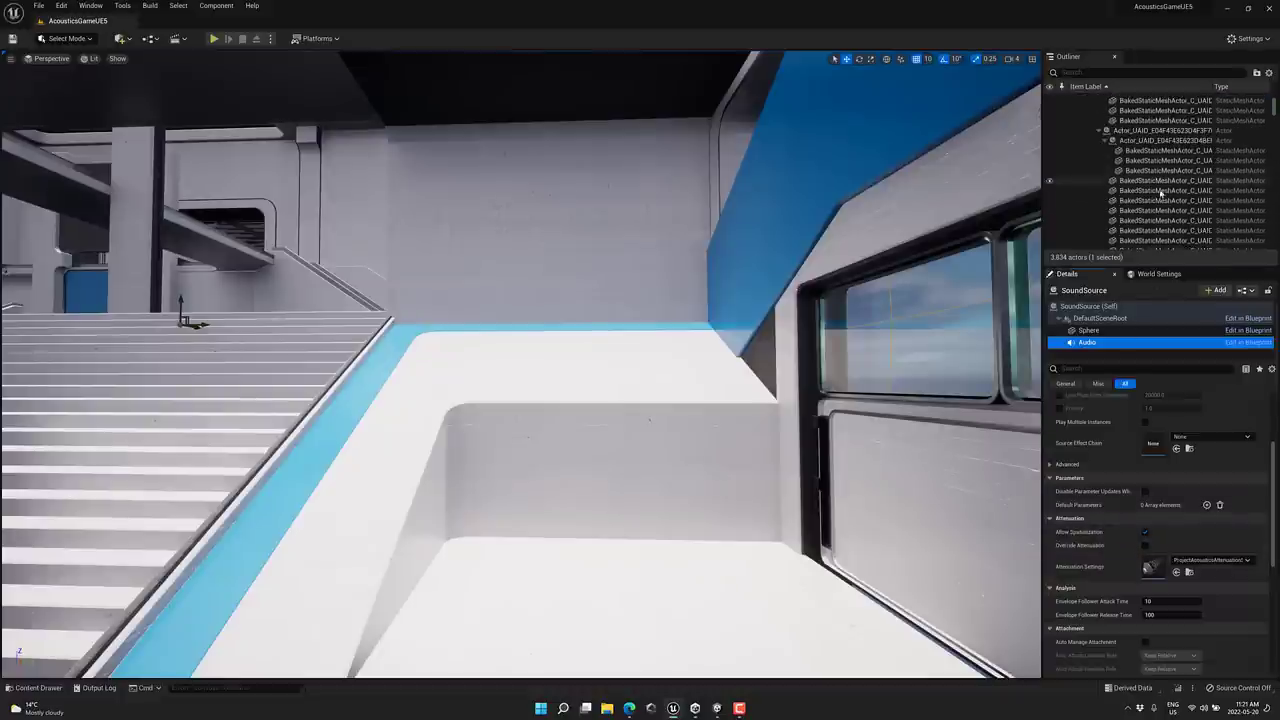
pyautogui.click(1165, 210)
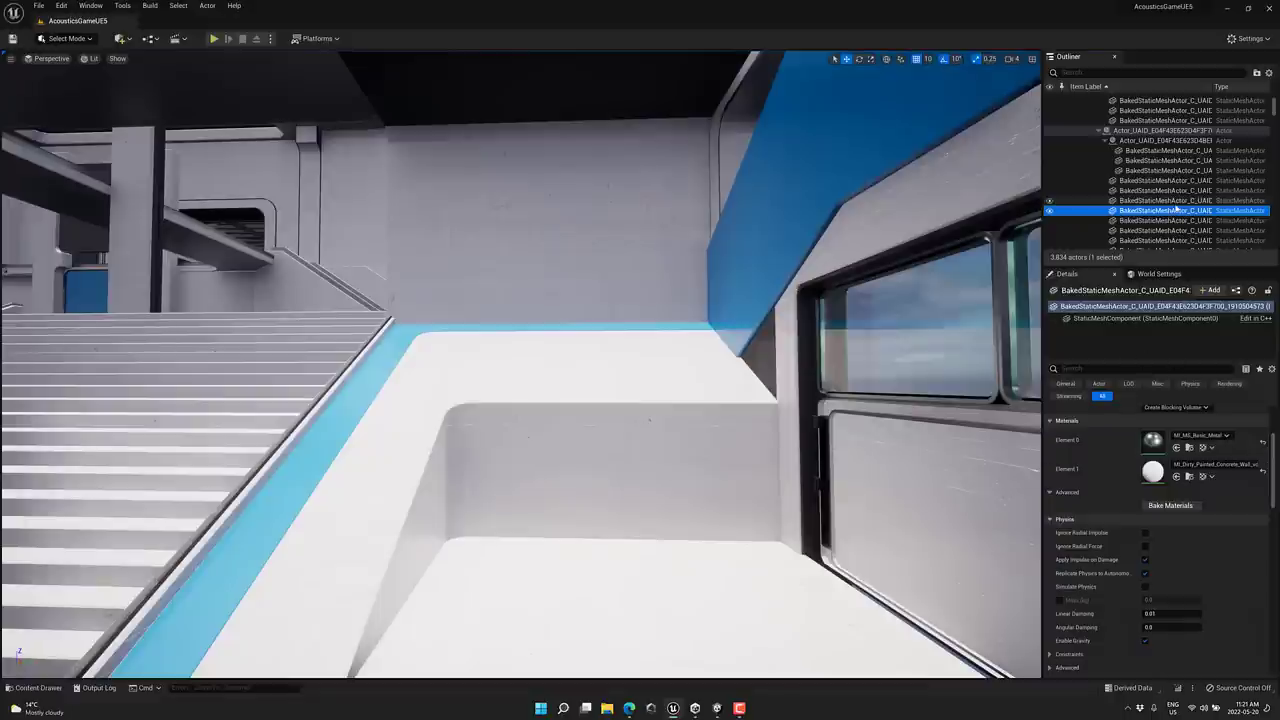
# Step: Find and select the AcousticsSpace1 actor near the end of the actor list, and examine its Acoustics settings
pyautogui.scroll(-10, 1142, 221)
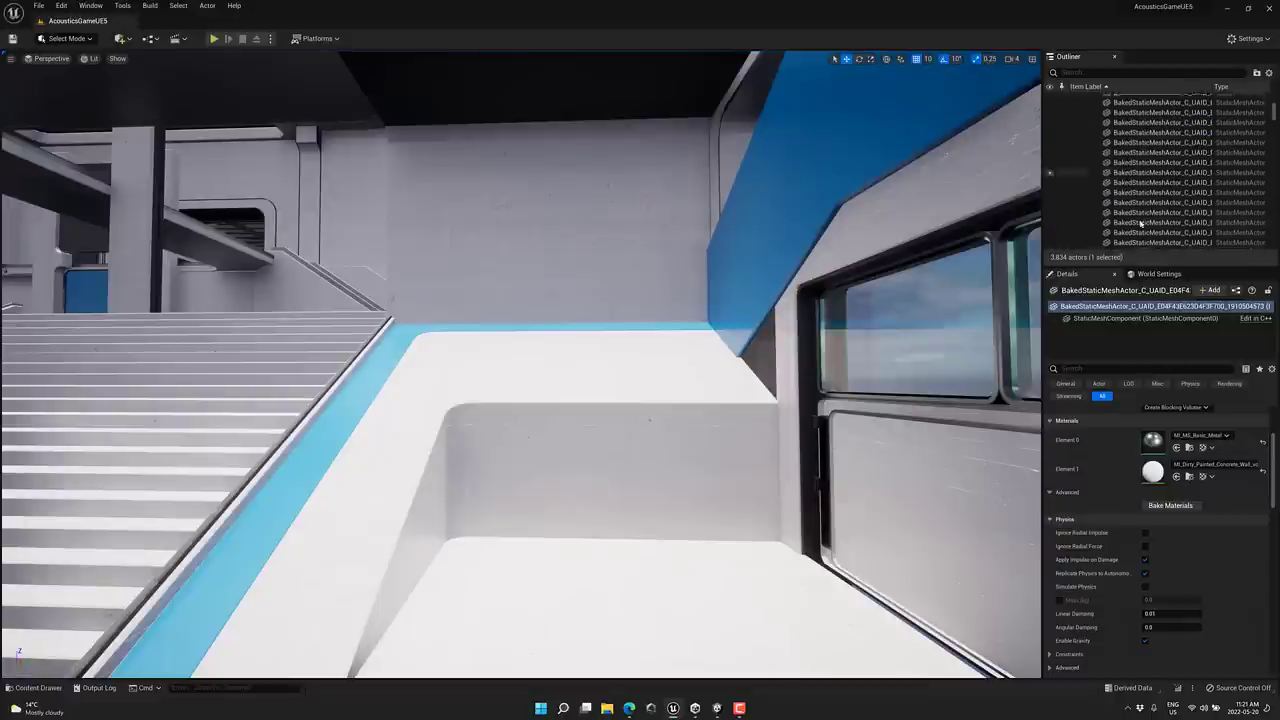
pyautogui.scroll(-3, 1142, 221)
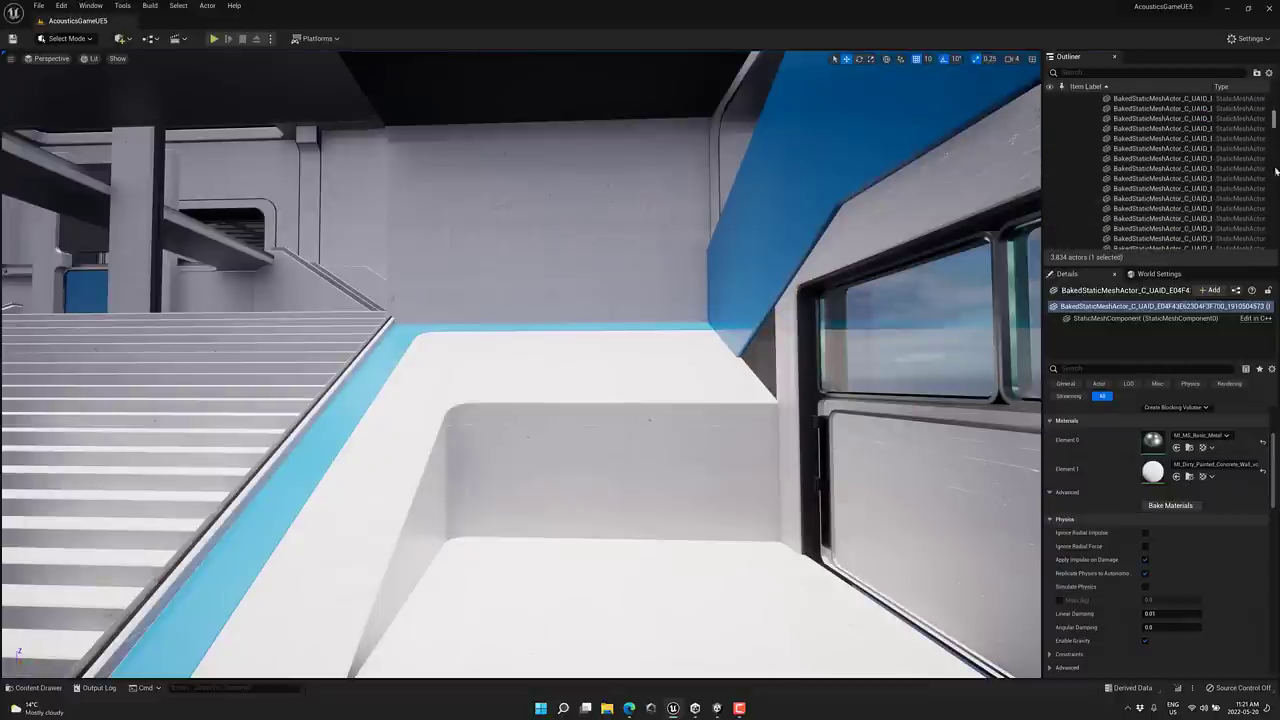
pyautogui.moveTo(1277, 190); pyautogui.dragTo(1277, 246)
pyautogui.click(1120, 155)
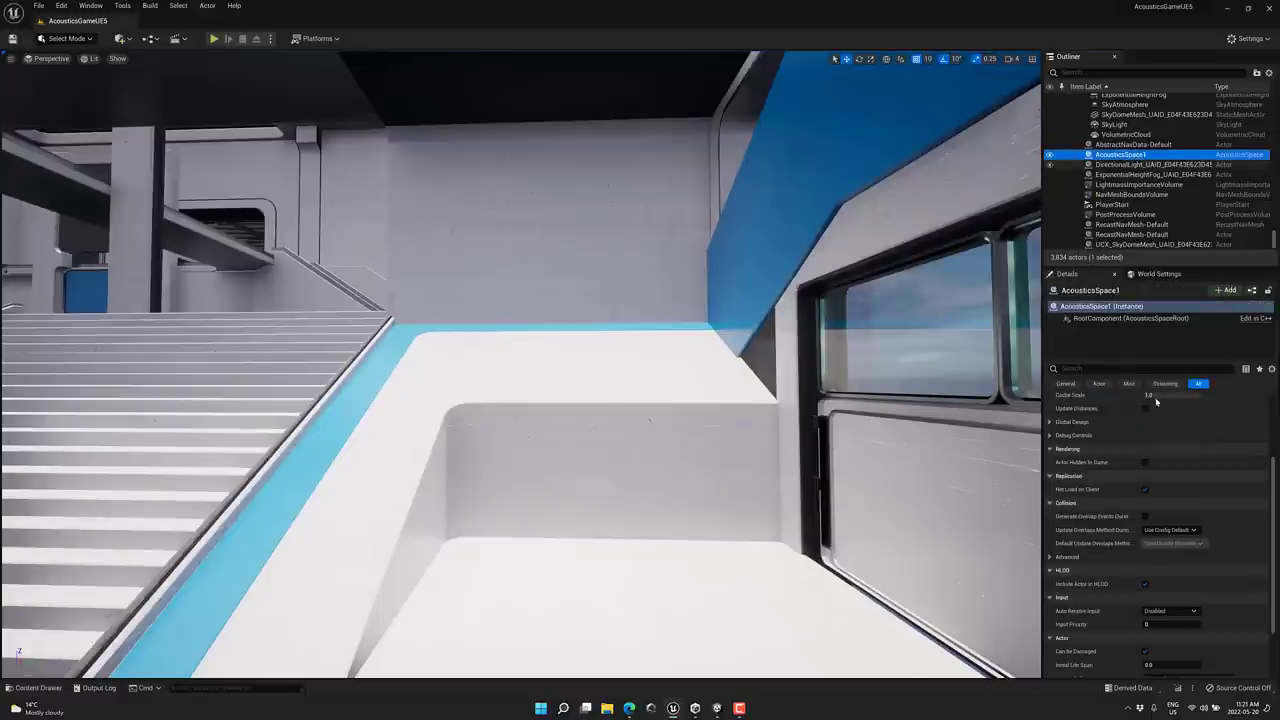
pyautogui.scroll(1, 1141, 441)
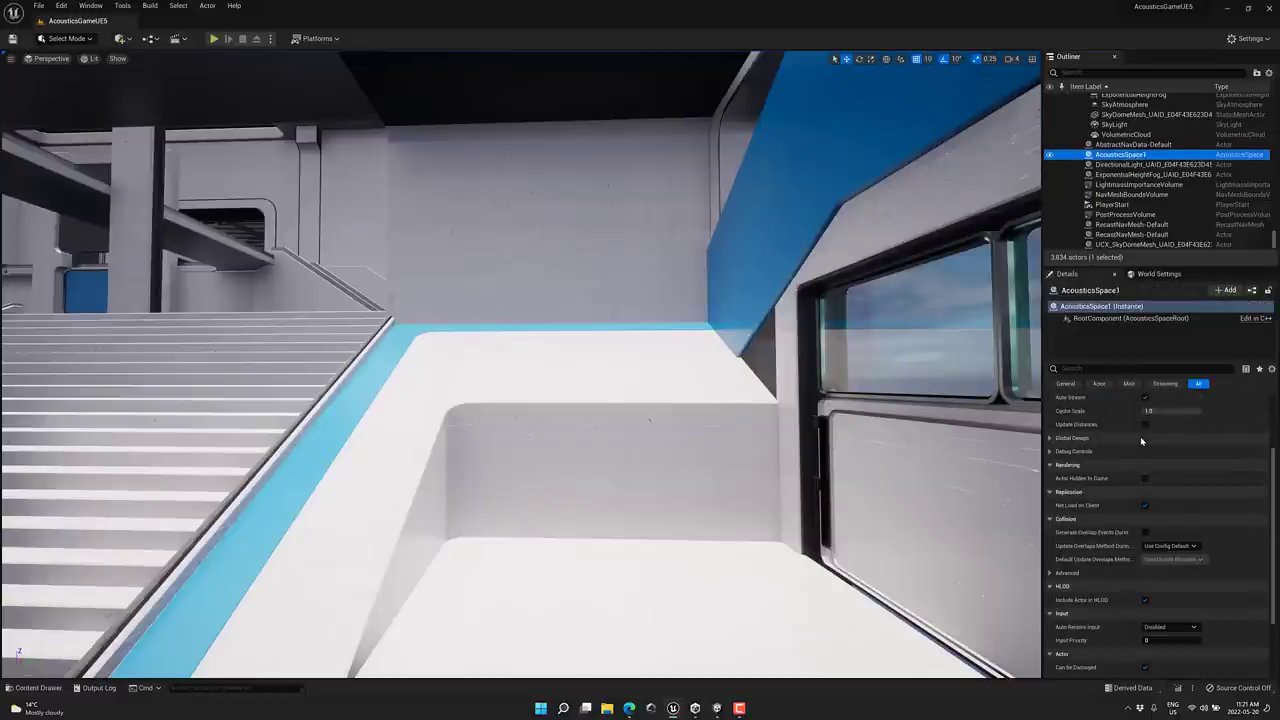
pyautogui.scroll(5, 1141, 441)
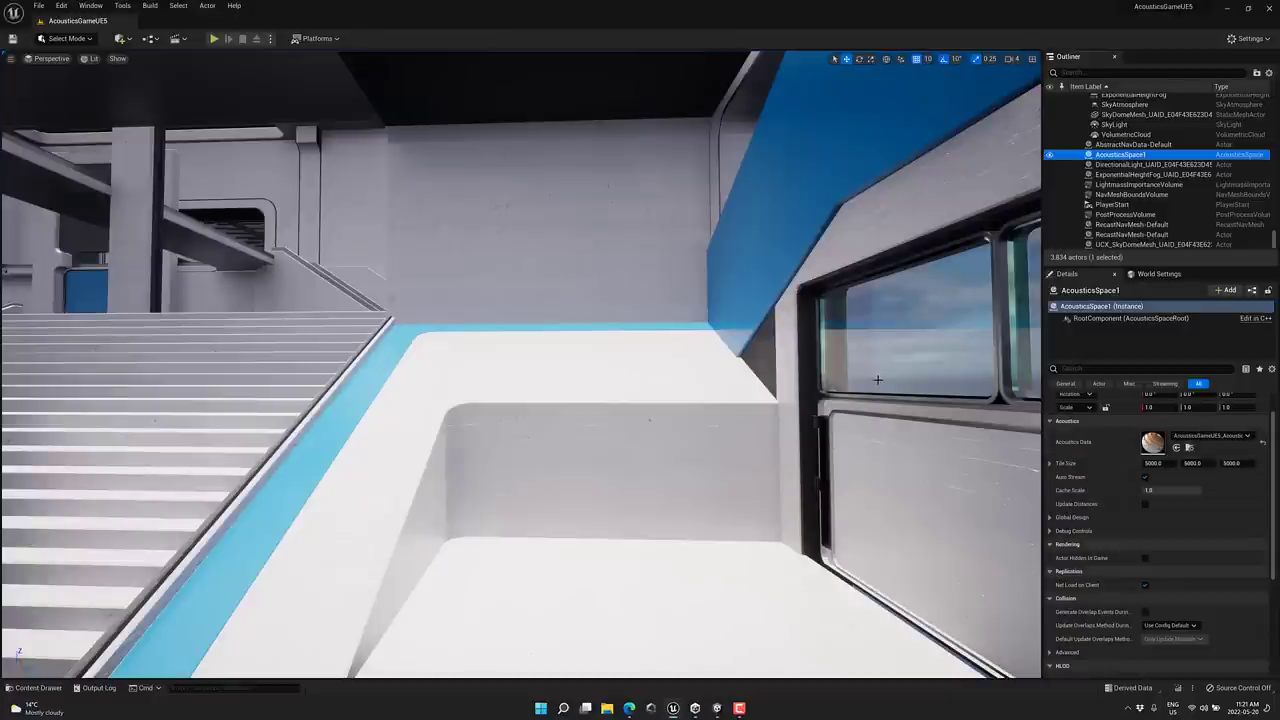
# Step: Switch the editor to Bake Acoustics mode and select all objects tagged as Geometry
pyautogui.click(66, 38)
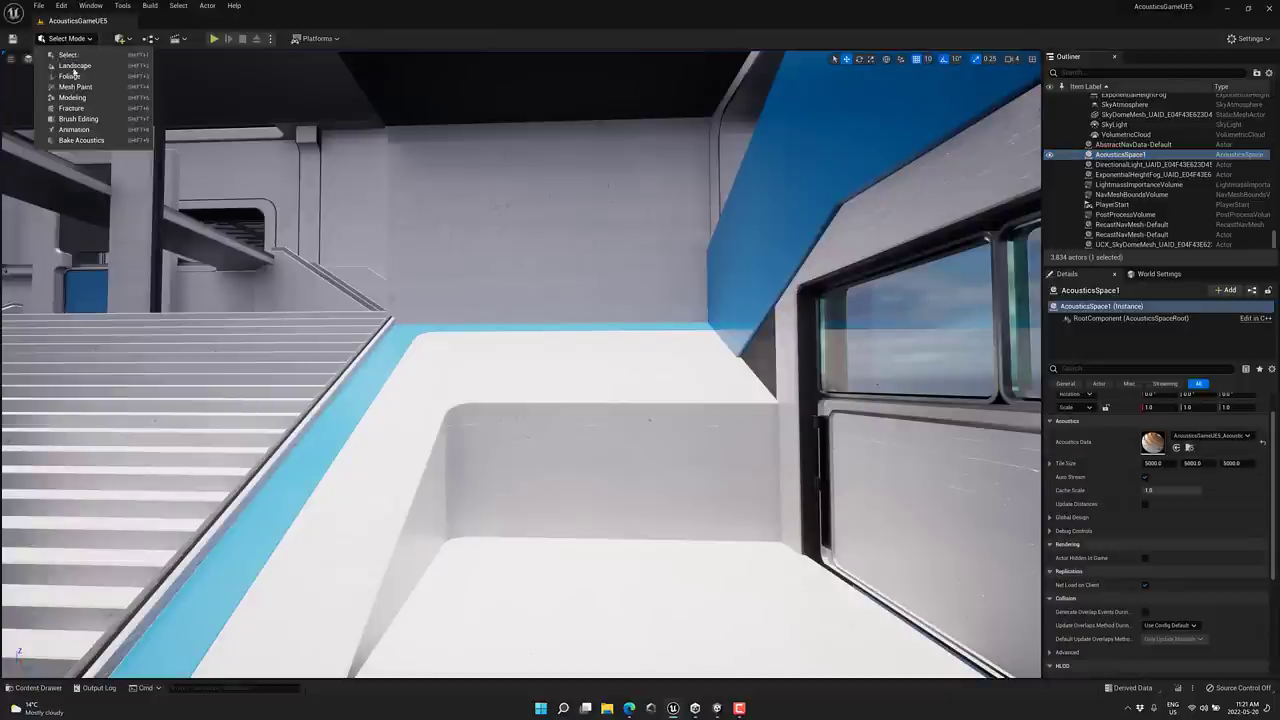
pyautogui.click(78, 140)
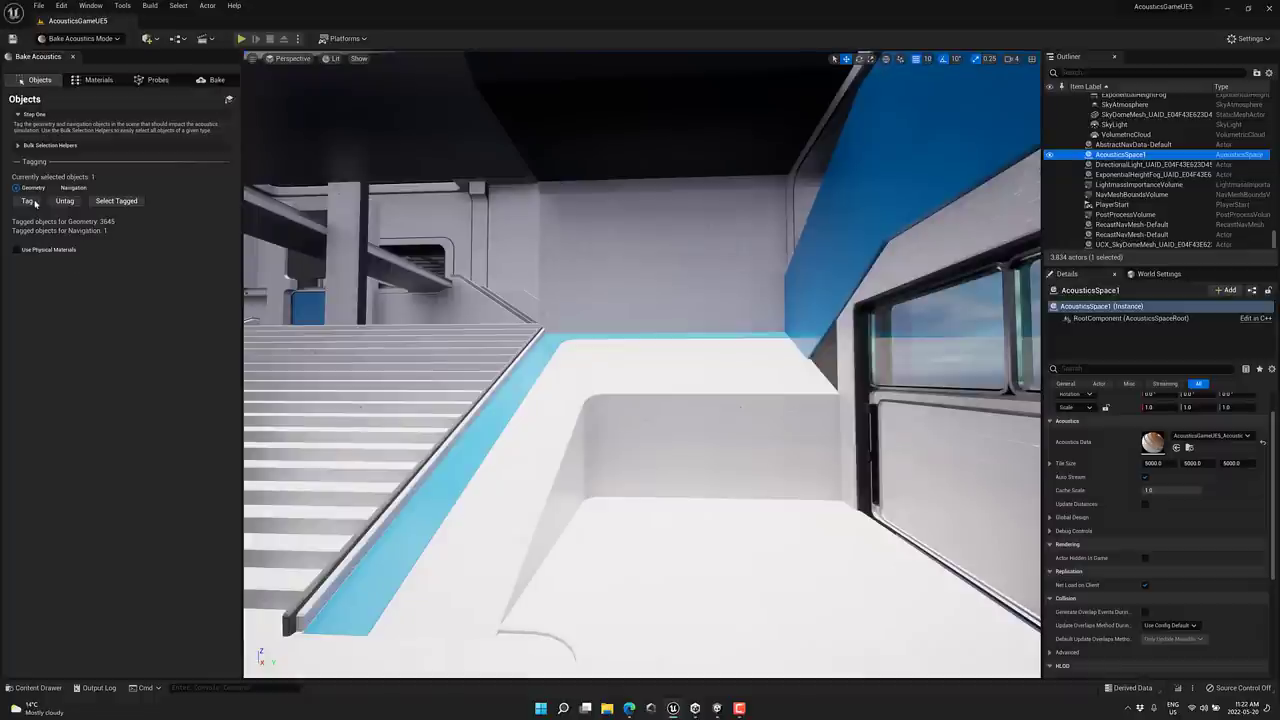
pyautogui.click(128, 203)
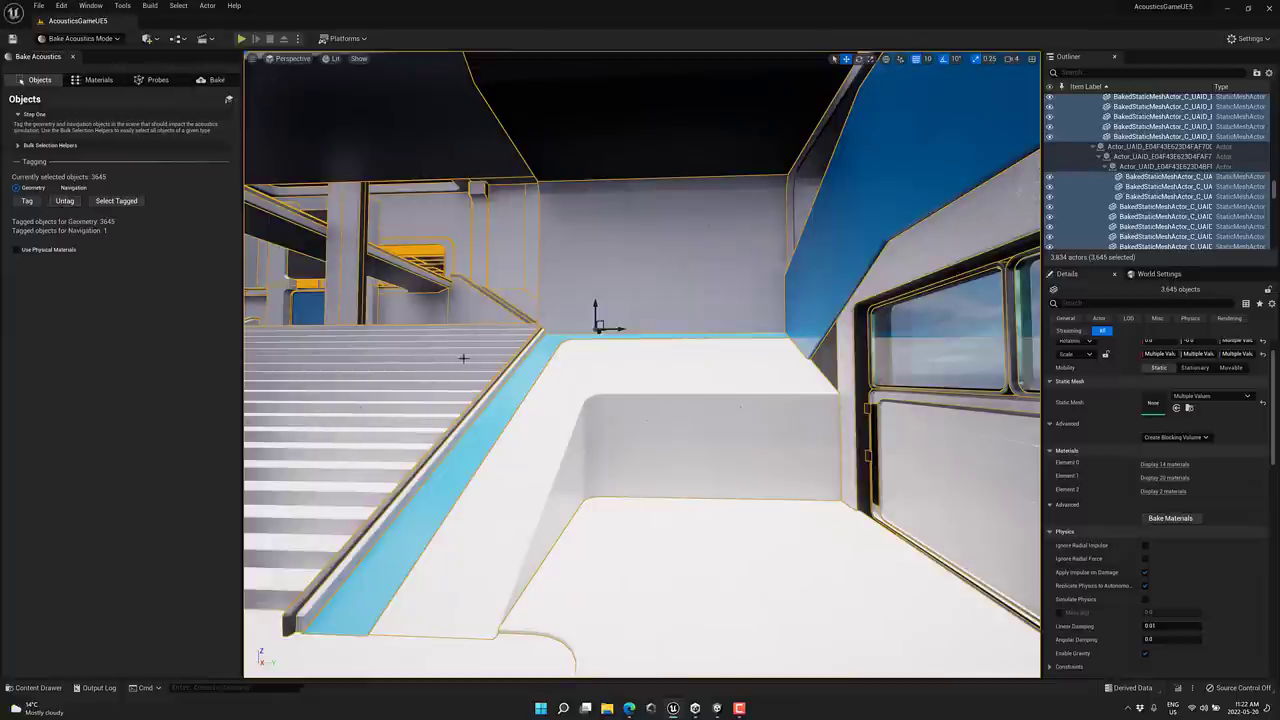
# Step: View the Probes and Materials stages of the acoustics bake, and select the blue wall mesh to check its material
pyautogui.click(145, 80)
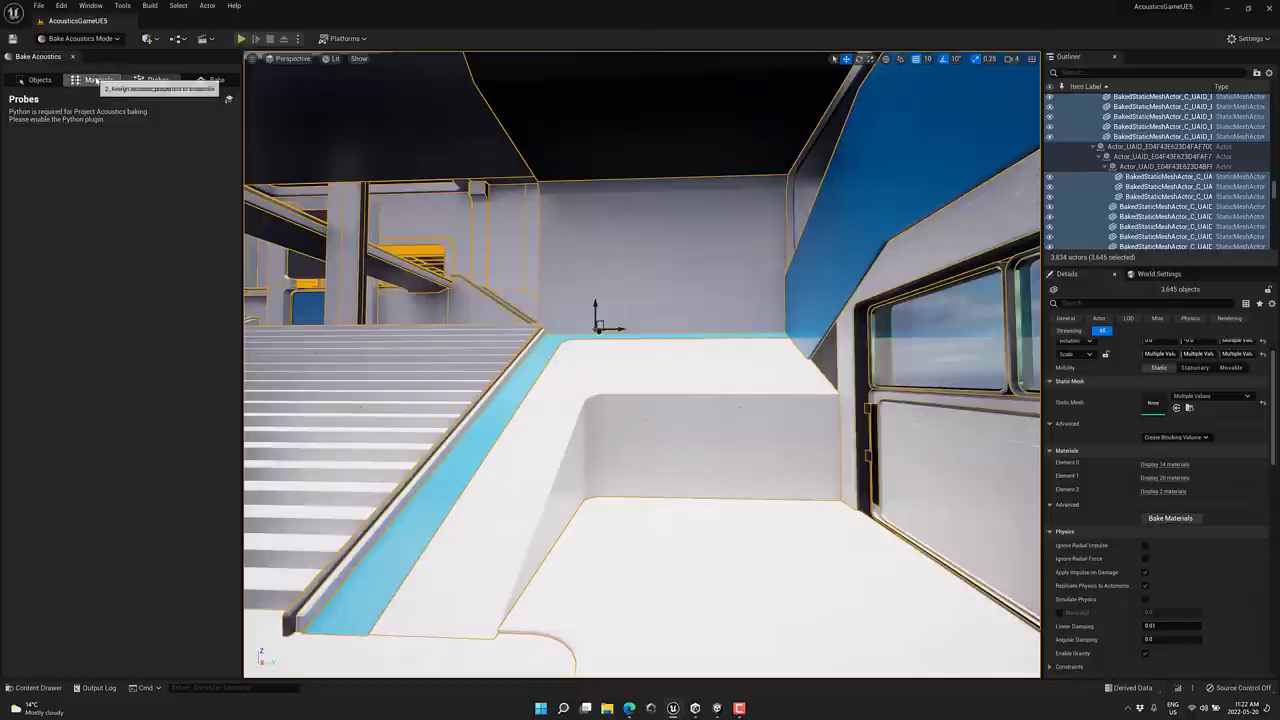
pyautogui.click(97, 80)
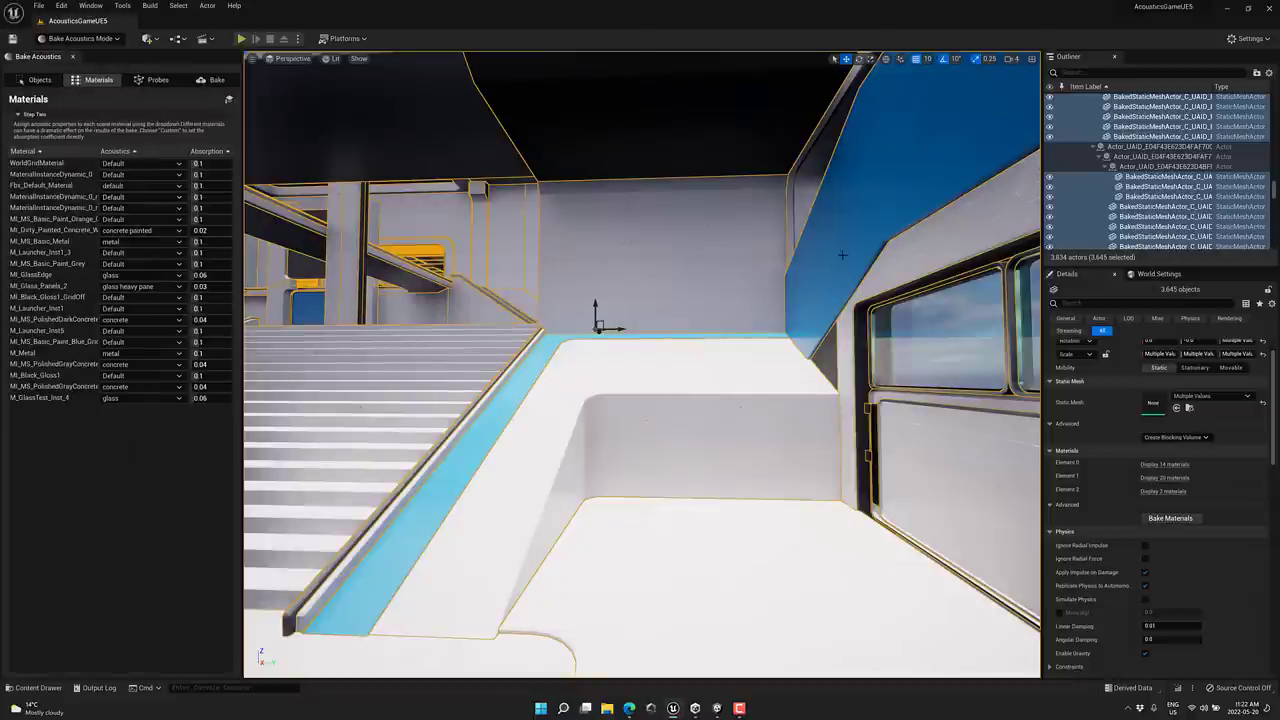
pyautogui.click(895, 146)
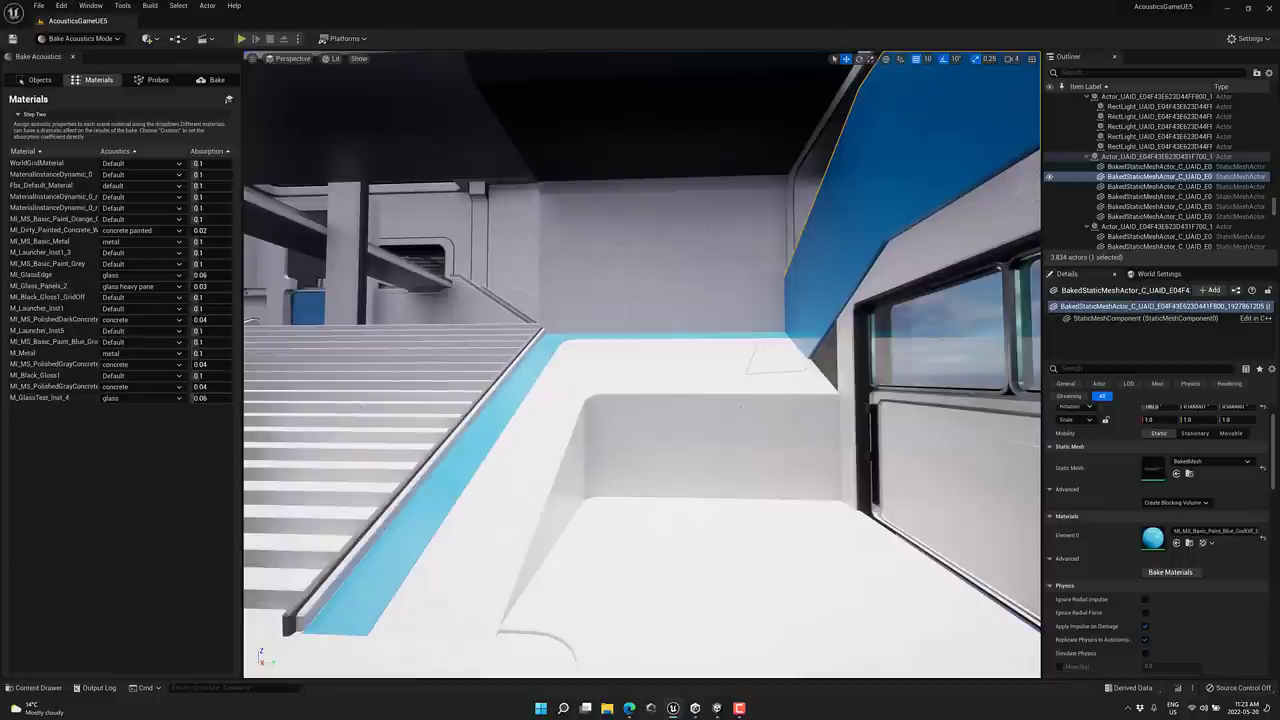
# Step: Switch to the Unity editor and select the first Audio Clip under Sound Sources to examine its Audio Source and Acoustics Adjust settings
pyautogui.hotkey('alt', 'Tab')
pyautogui.hotkey('alt', 'Tab')
pyautogui.hotkey('alt', 'Tab')
pyautogui.hotkey('alt', 'Tab')
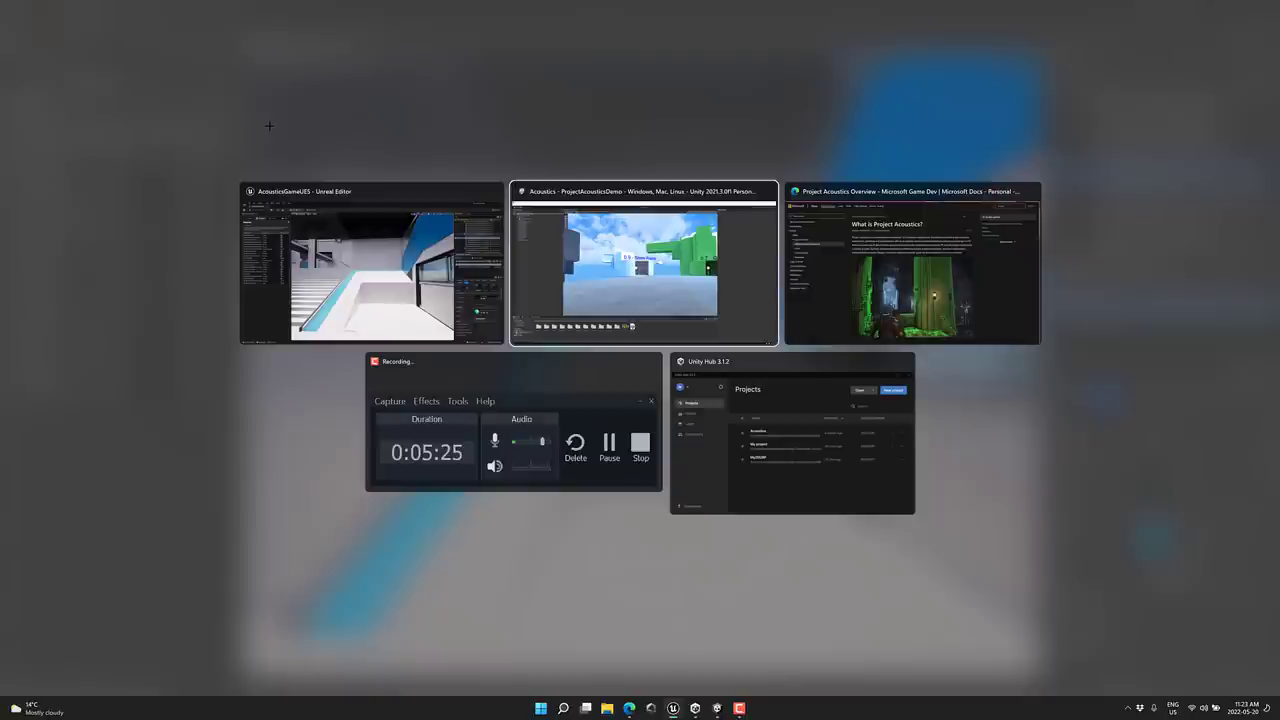
pyautogui.hotkey('alt', 'Tab')
pyautogui.hotkey('alt', 'Tab')
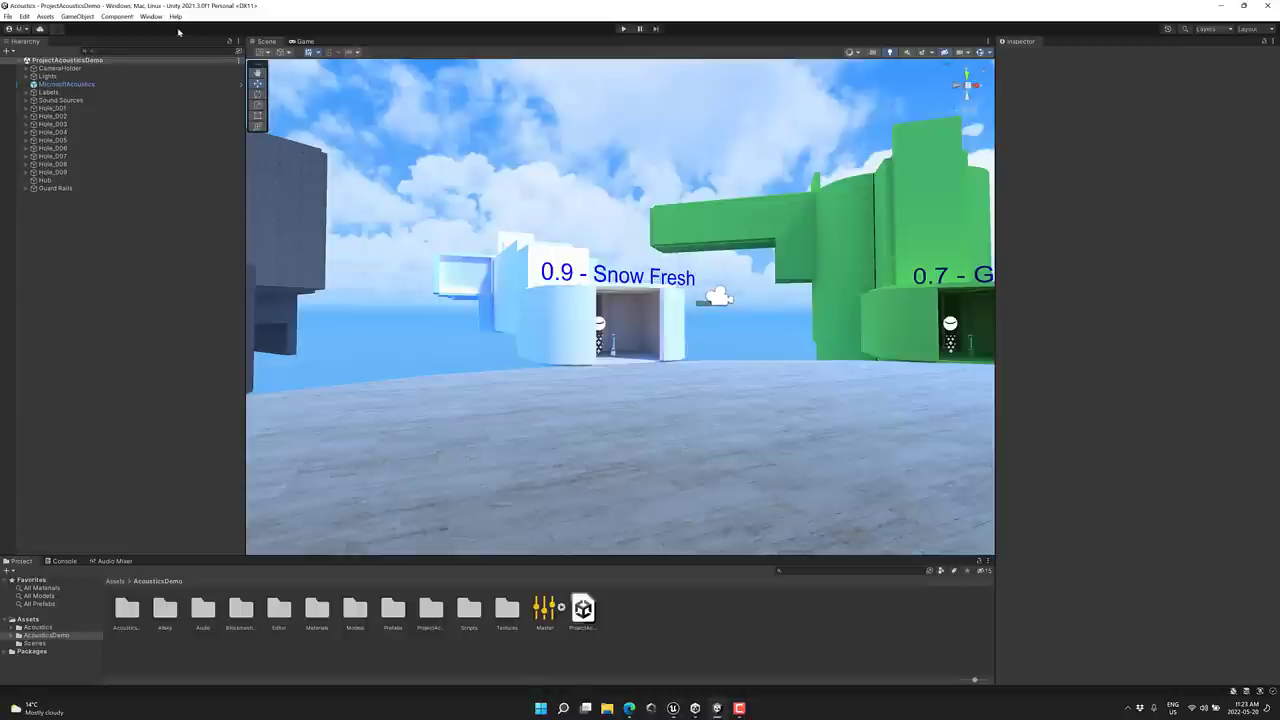
pyautogui.click(74, 101)
pyautogui.click(25, 101)
pyautogui.click(58, 108)
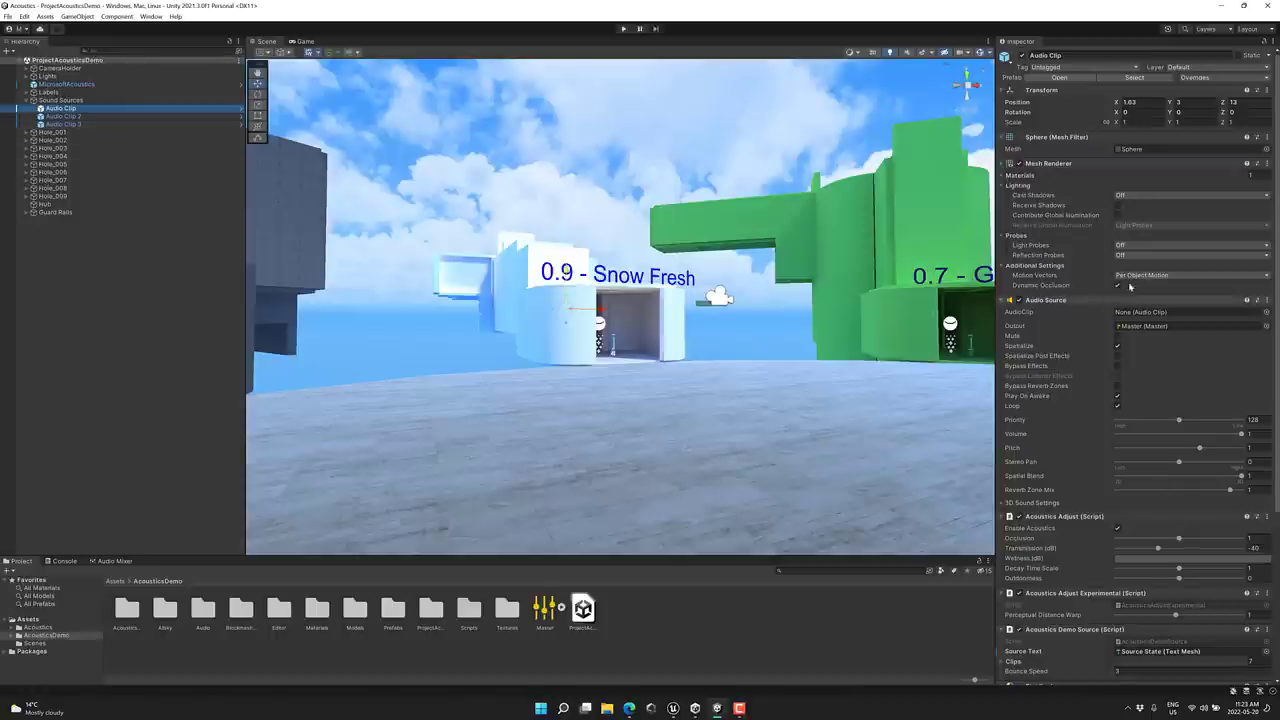
pyautogui.scroll(-4, 1105, 341)
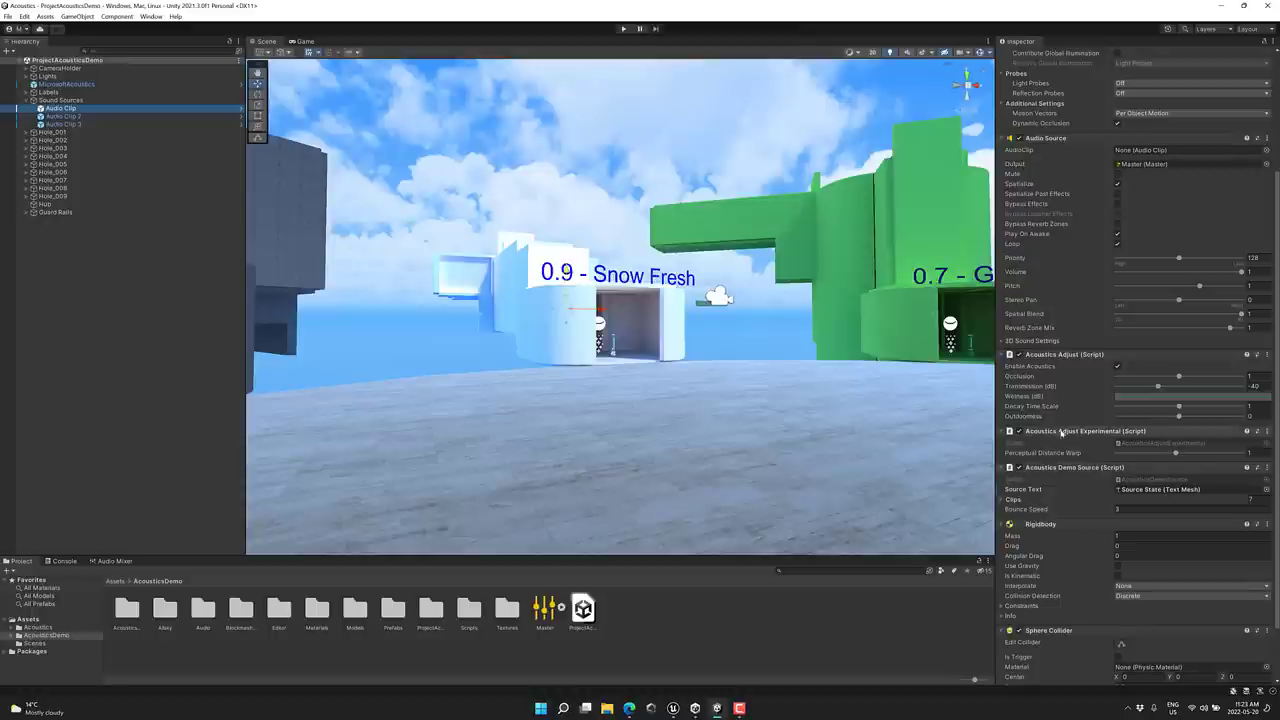
# Step: Find the Ceilings group inside Hole_007 and select the CeilingSkylight_4Wx4L mesh within CeilingSkylight_4Wx4L (5) to view its Acoustics Geometry script
pyautogui.click(53, 150)
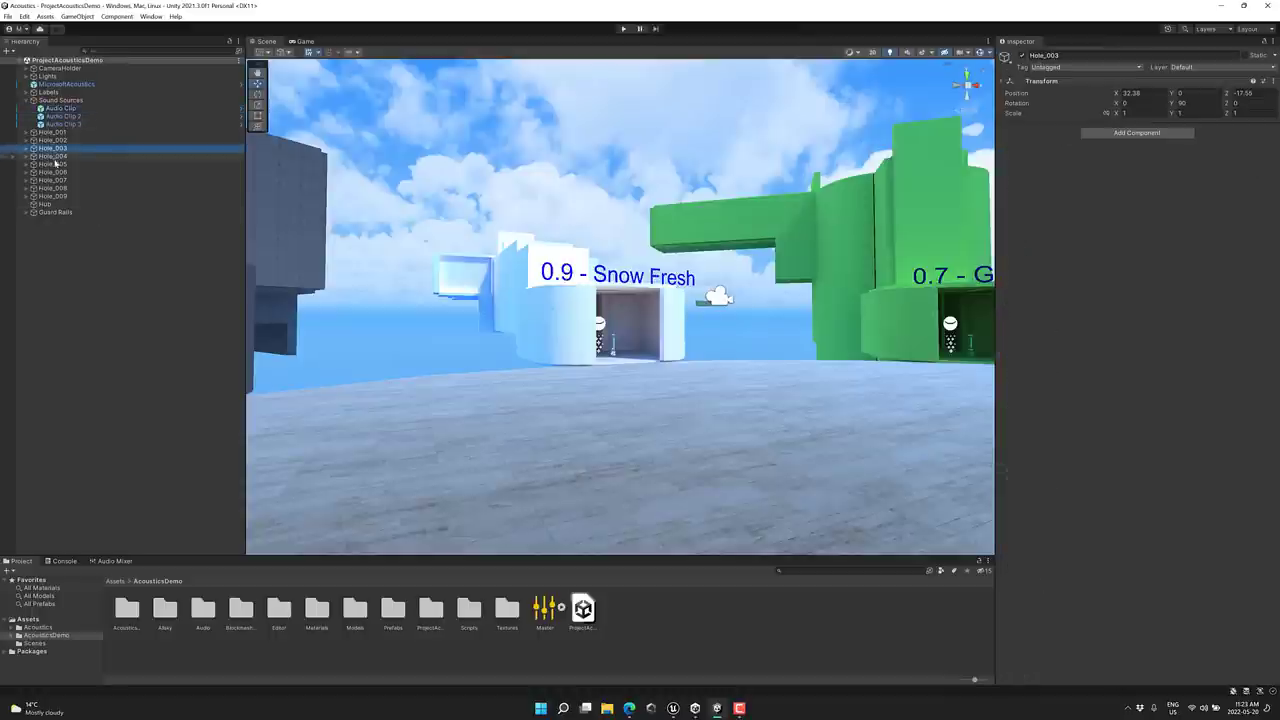
pyautogui.click(56, 165)
pyautogui.click(57, 181)
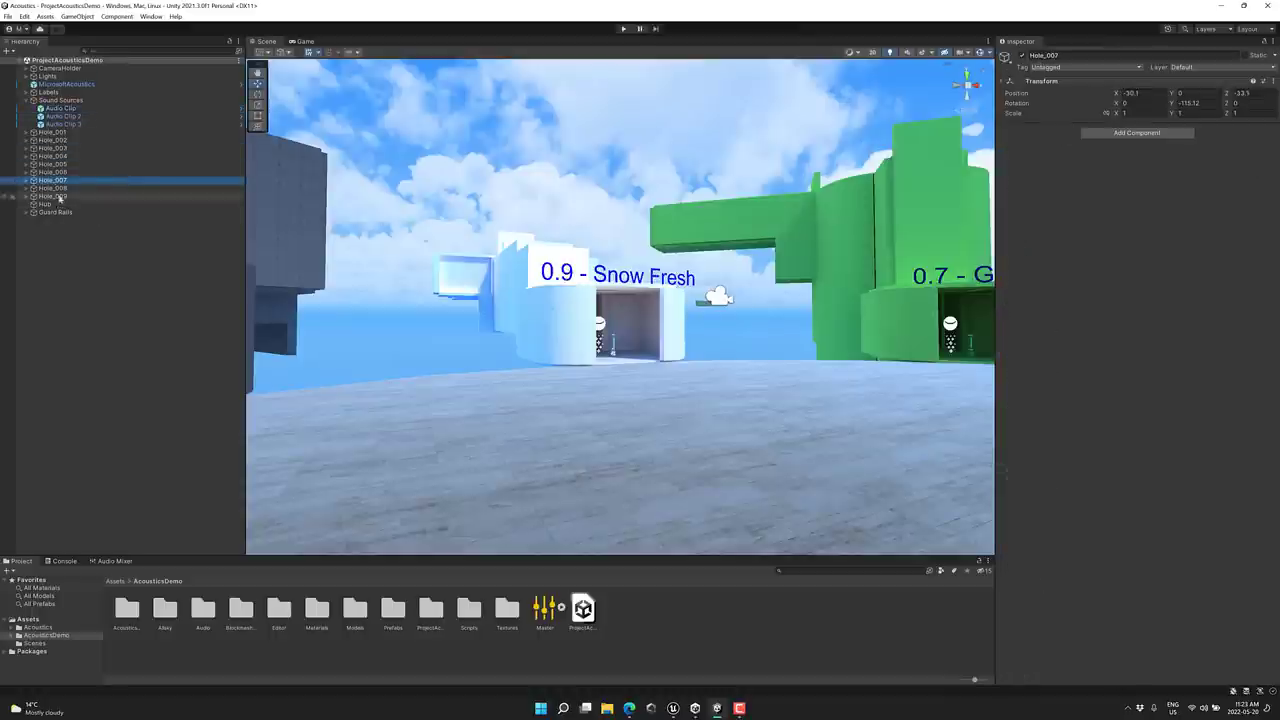
pyautogui.click(27, 181)
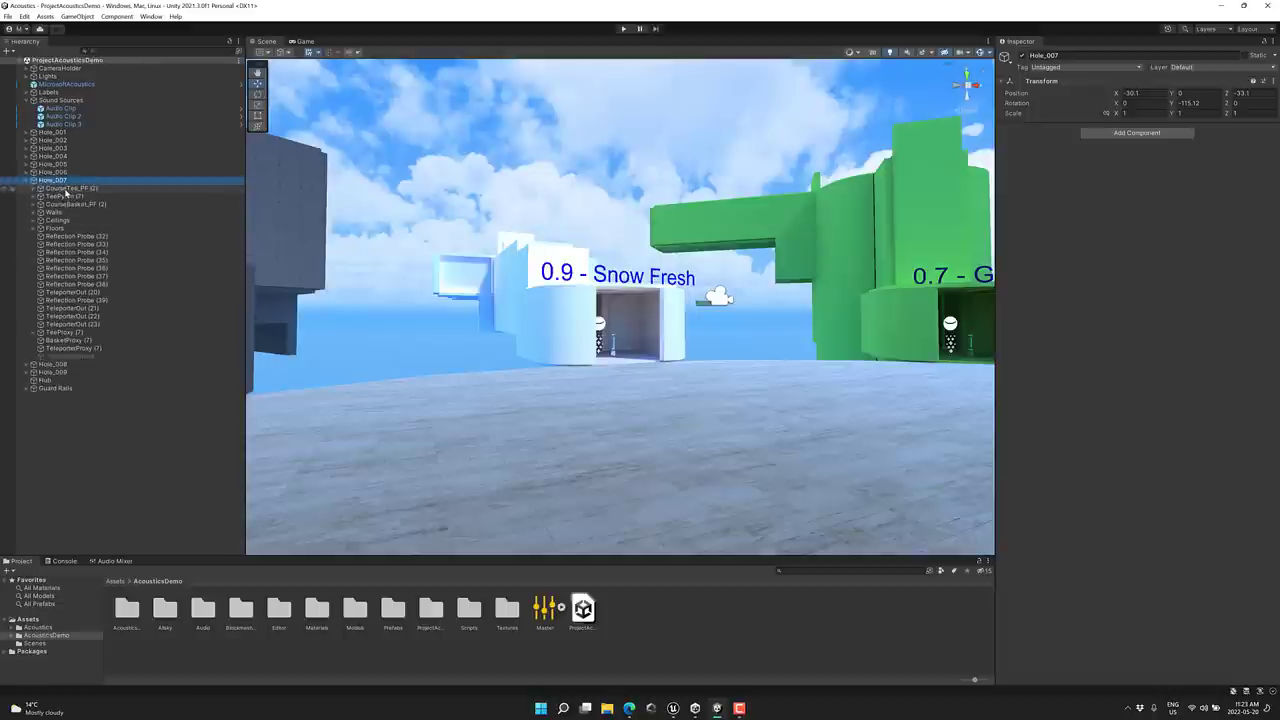
pyautogui.click(34, 220)
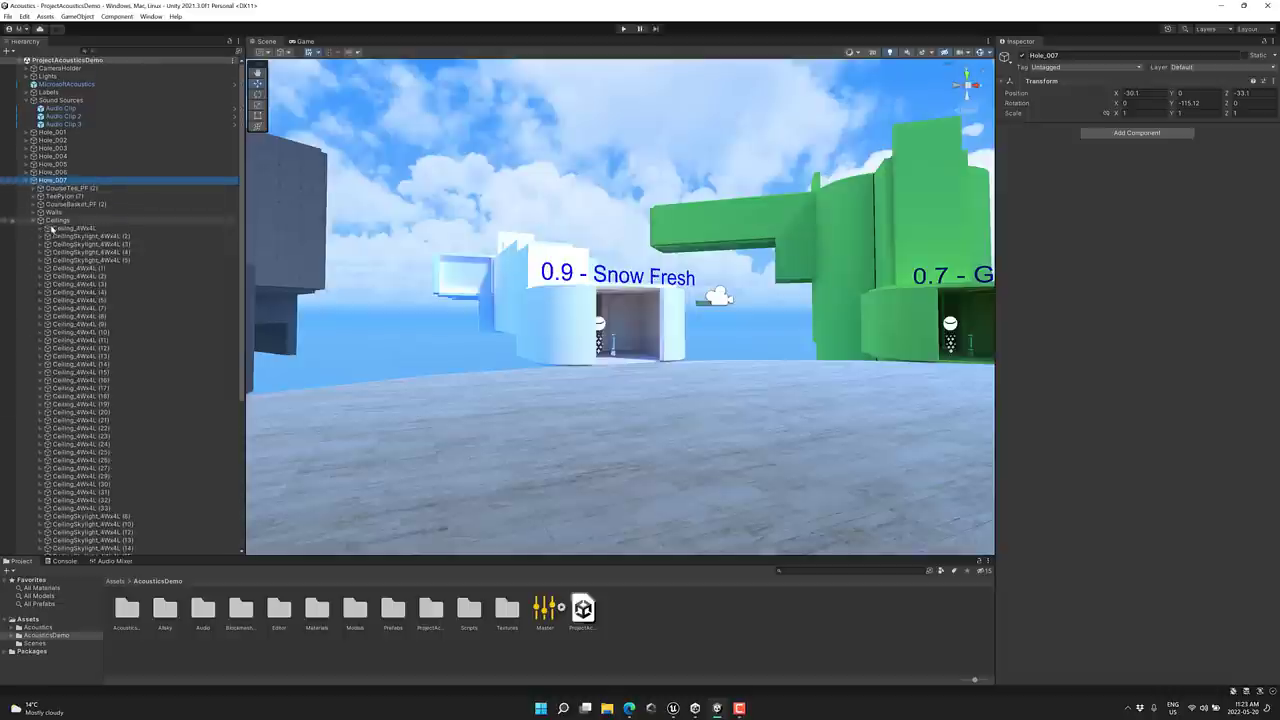
pyautogui.click(40, 261)
pyautogui.click(40, 261)
pyautogui.click(92, 268)
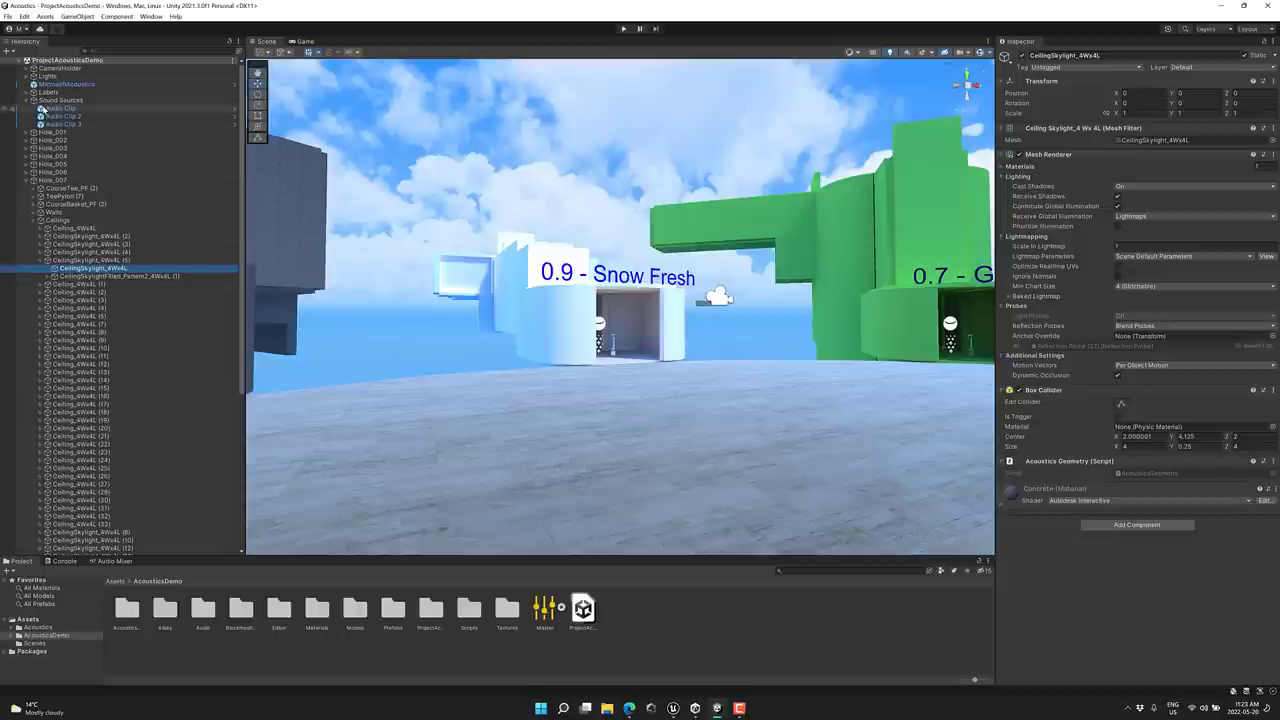
# Step: Select the MicrosoftAcoustics object to view its Acoustics Manager, and open the Acoustics baking window over the scene
pyautogui.click(66, 84)
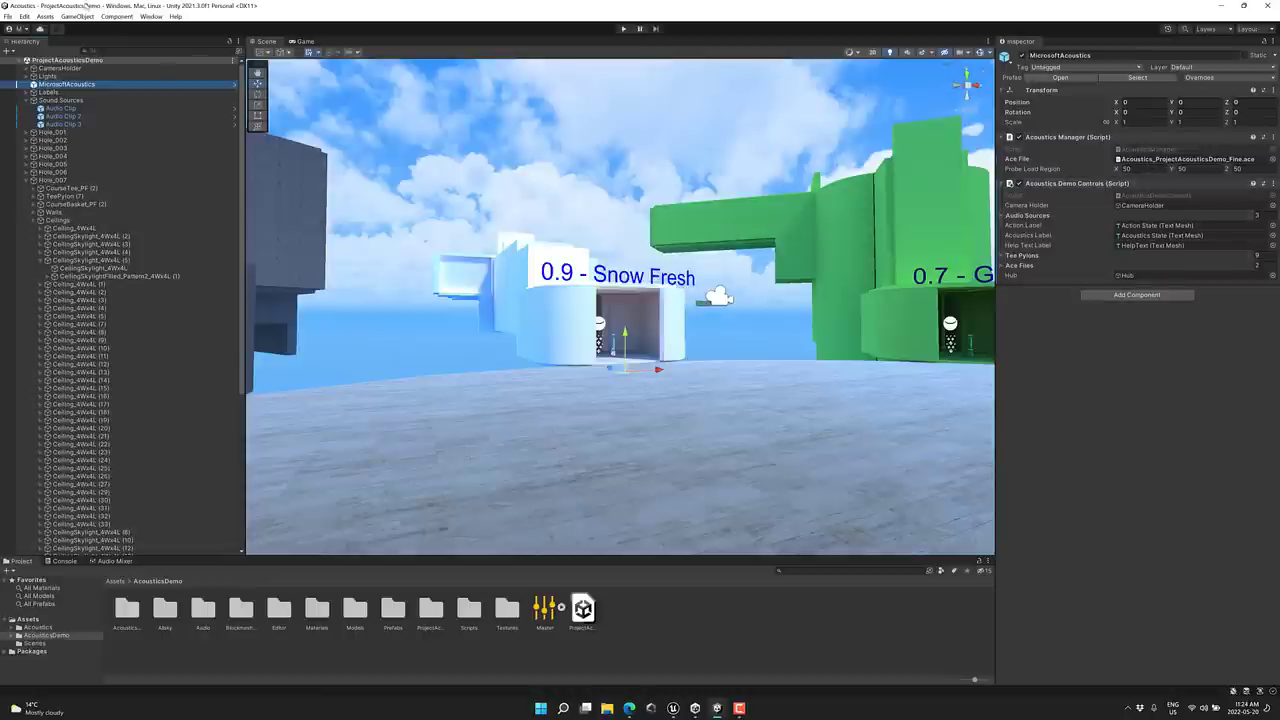
pyautogui.click(150, 16)
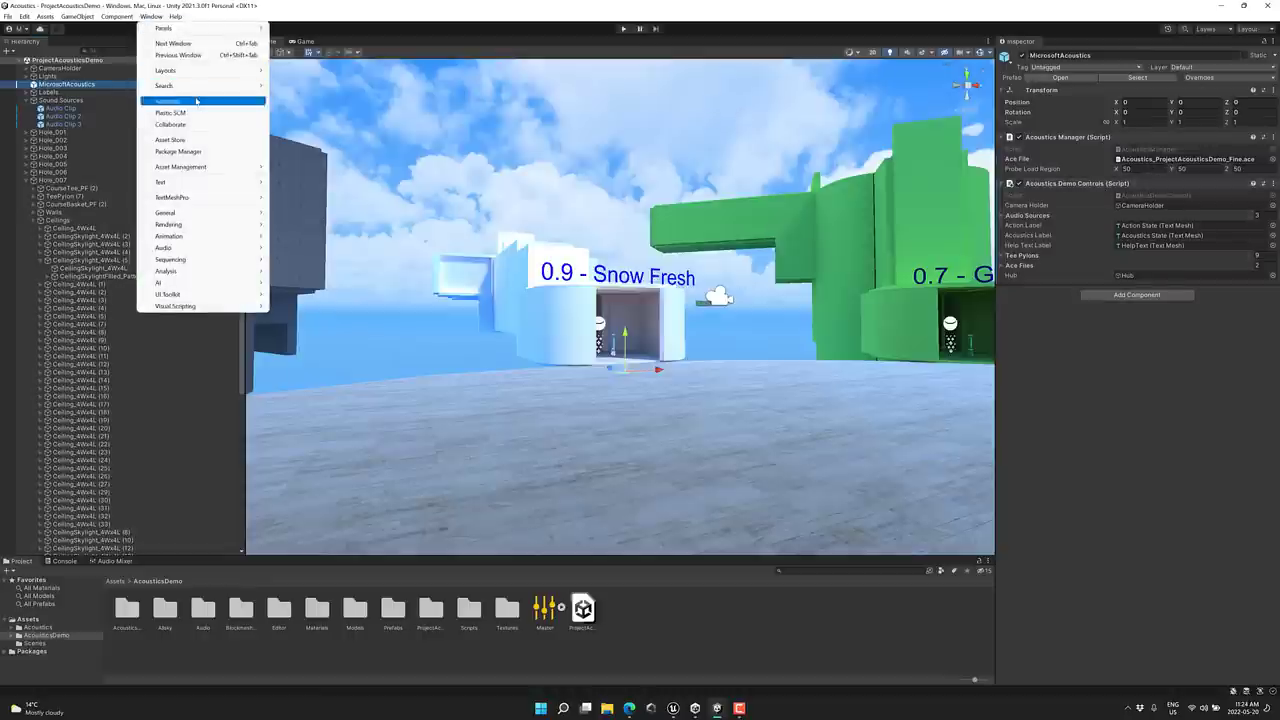
pyautogui.click(170, 90)
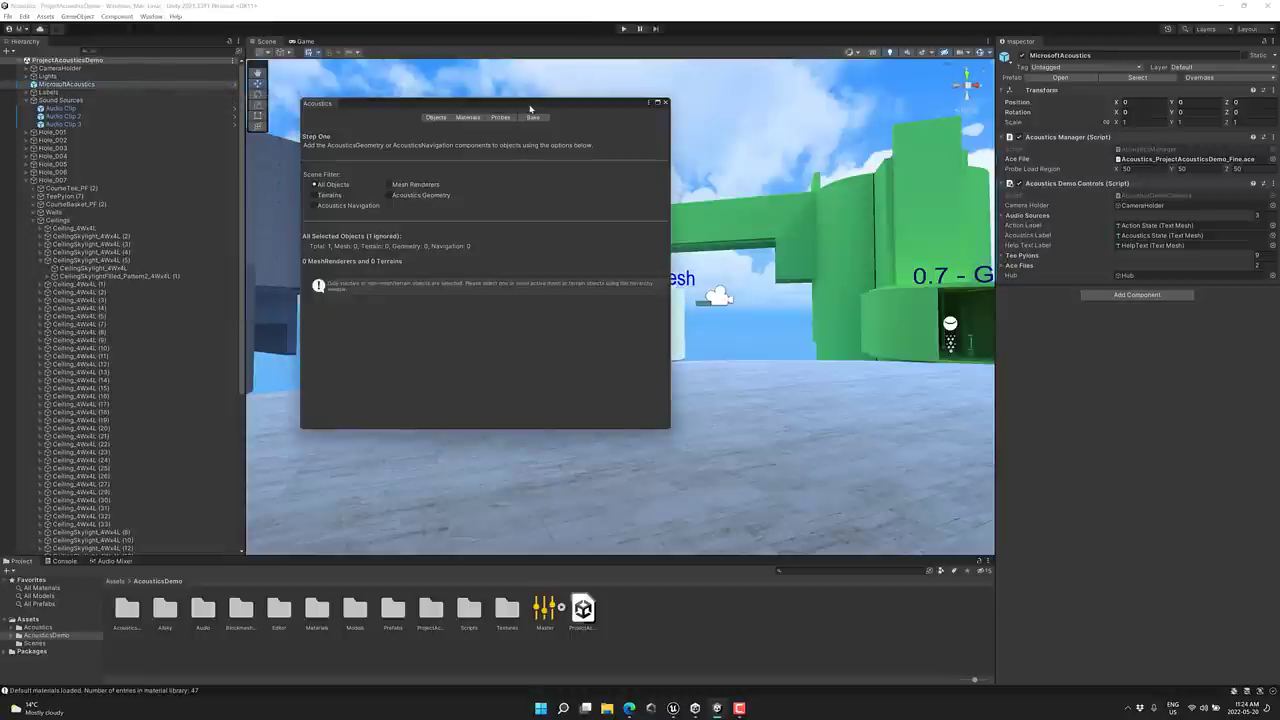
pyautogui.moveTo(530, 105); pyautogui.dragTo(617, 251)
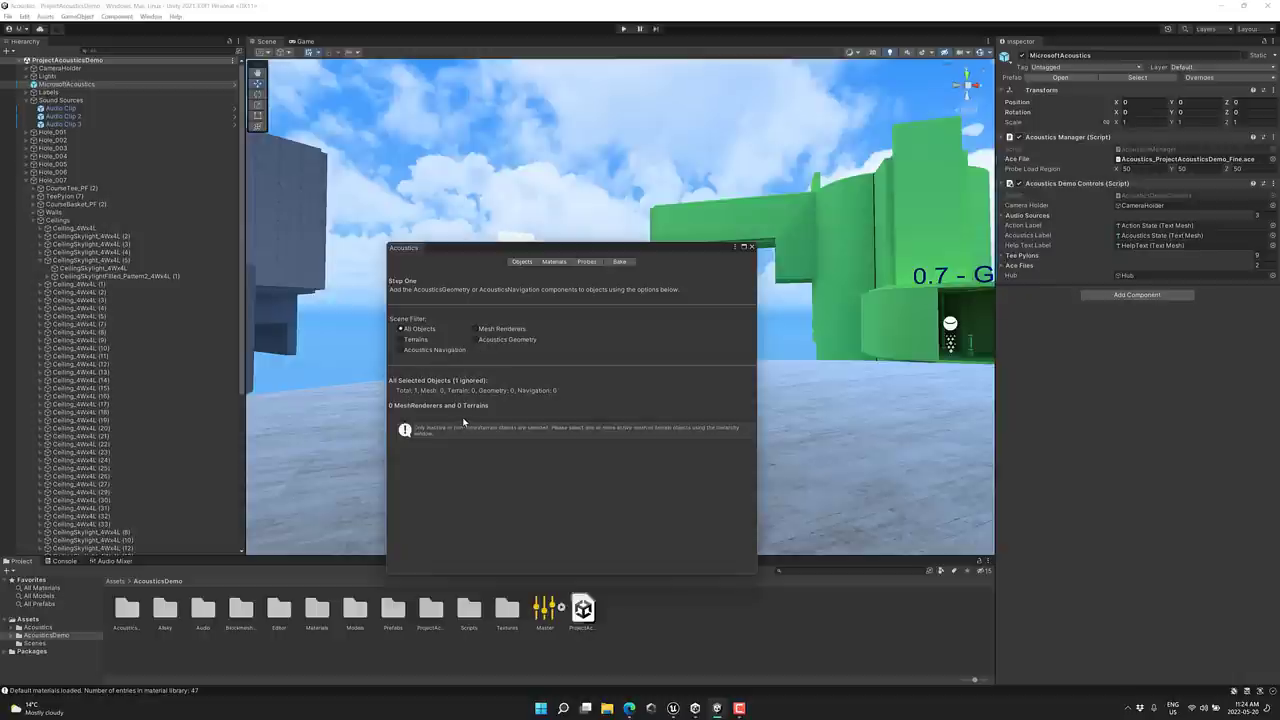
# Step: Select Hole_001 and Hole_007 in turn to check their Acoustics Geometry tagging in the Objects stage, and collapse Hole_007
pyautogui.click(54, 133)
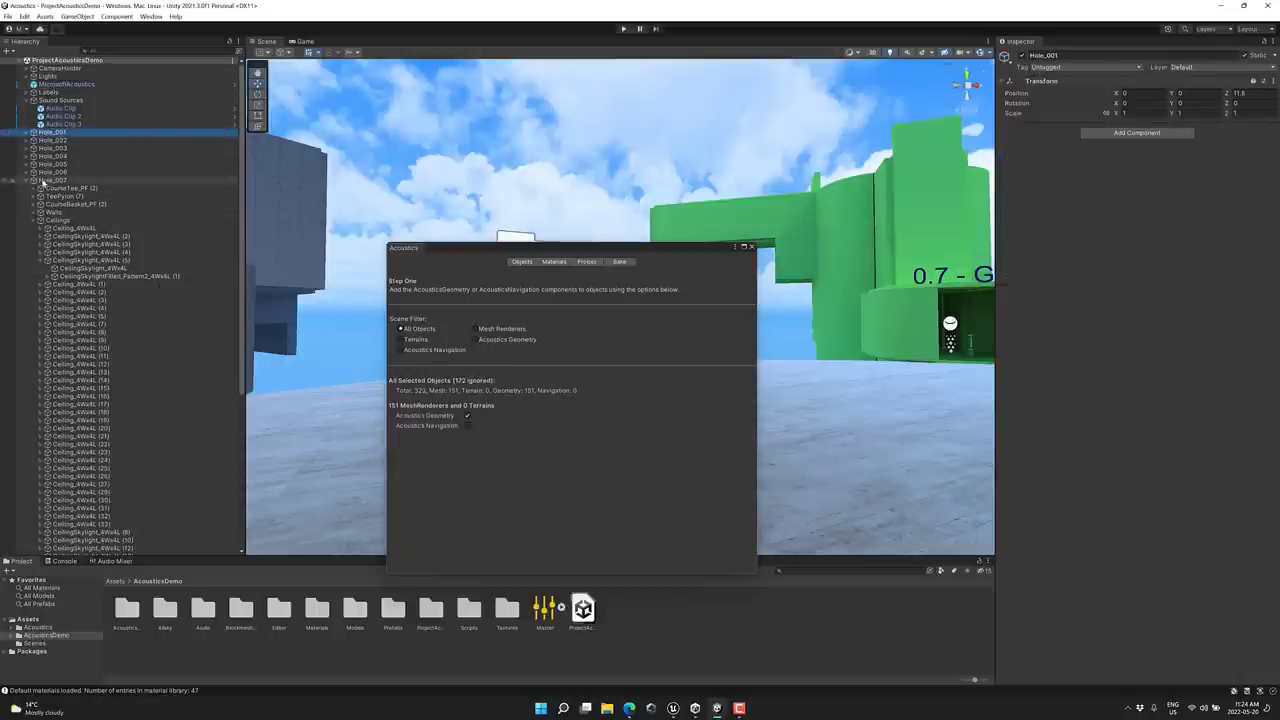
pyautogui.click(52, 180)
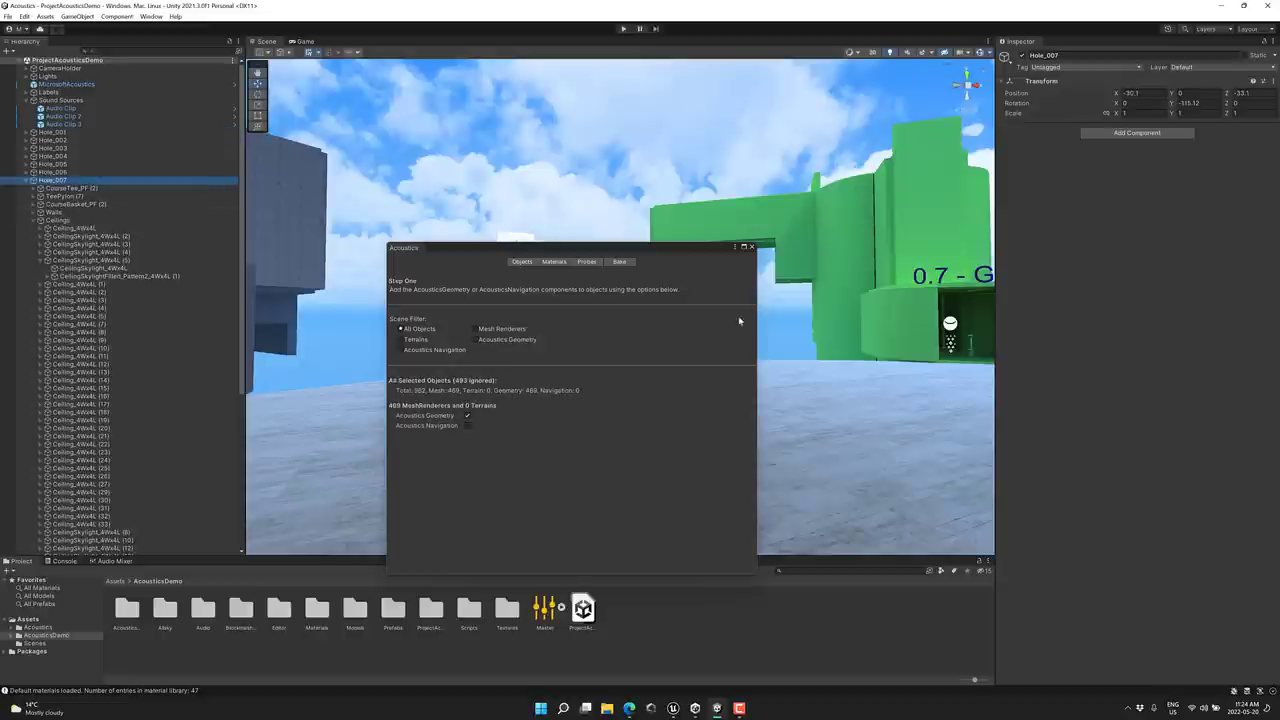
pyautogui.click(28, 180)
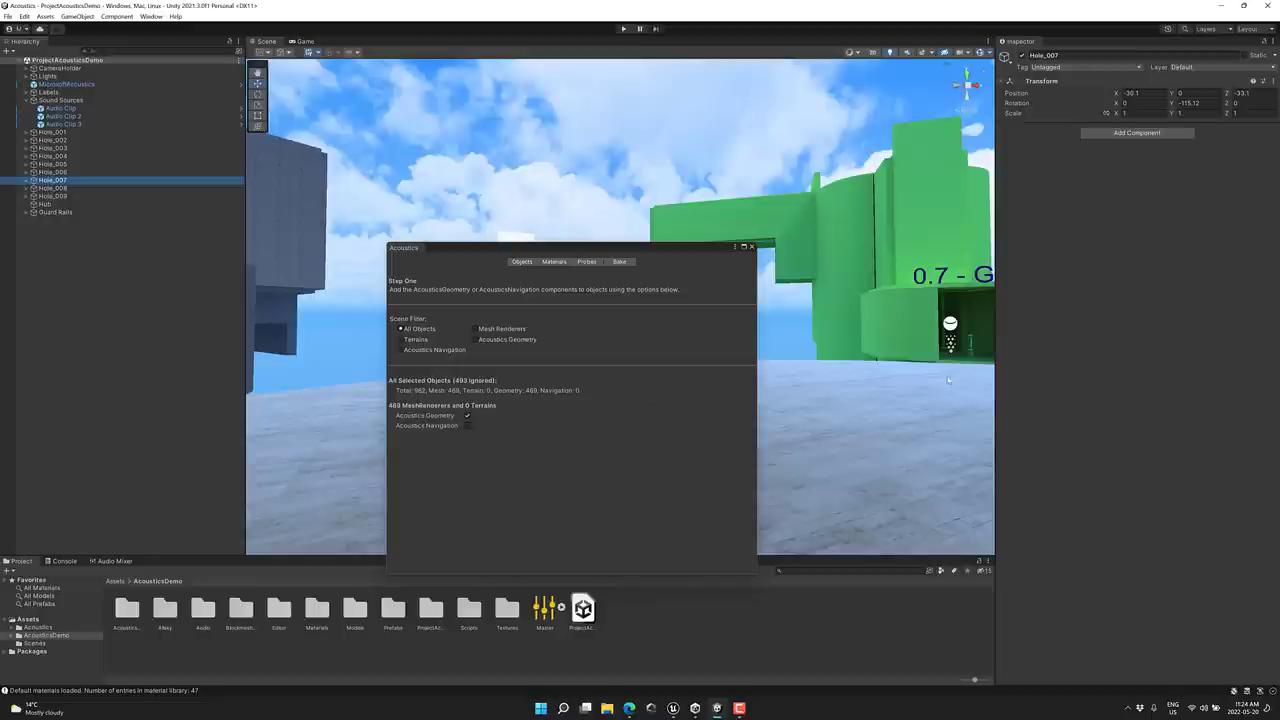
# Step: View the Materials, Probes and Bake stages of the acoustics bake
pyautogui.click(554, 261)
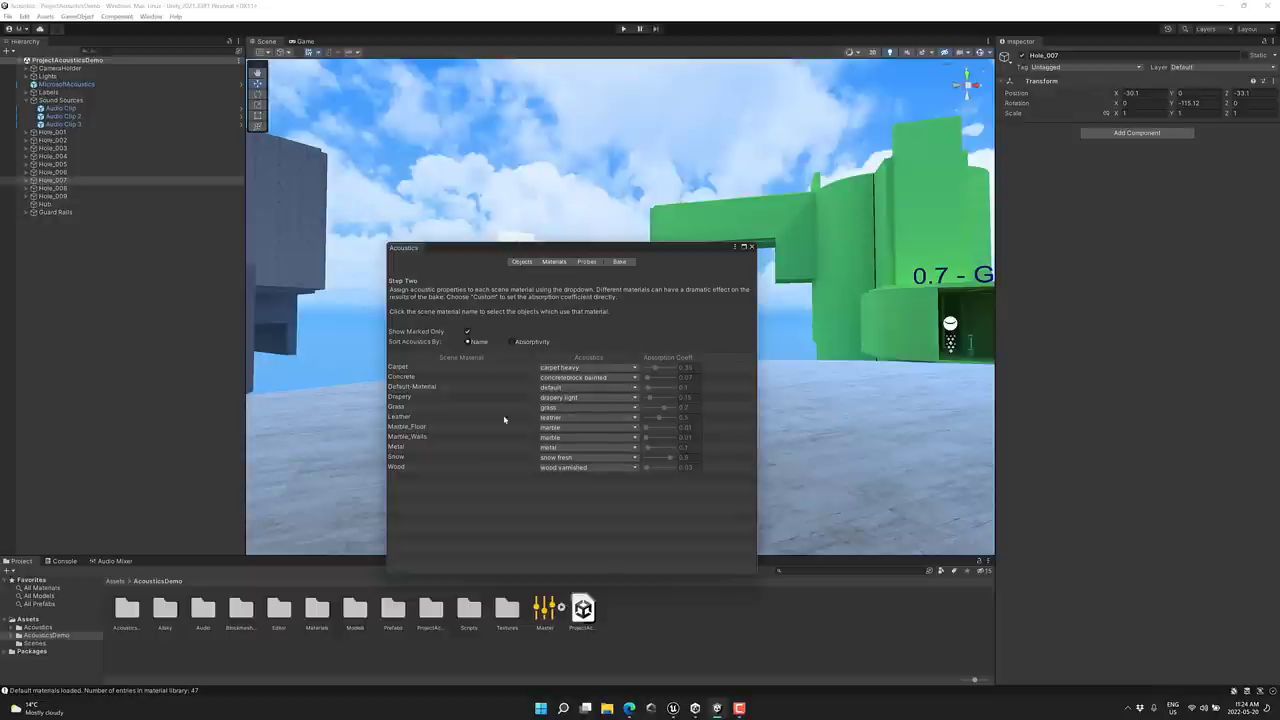
pyautogui.click(583, 262)
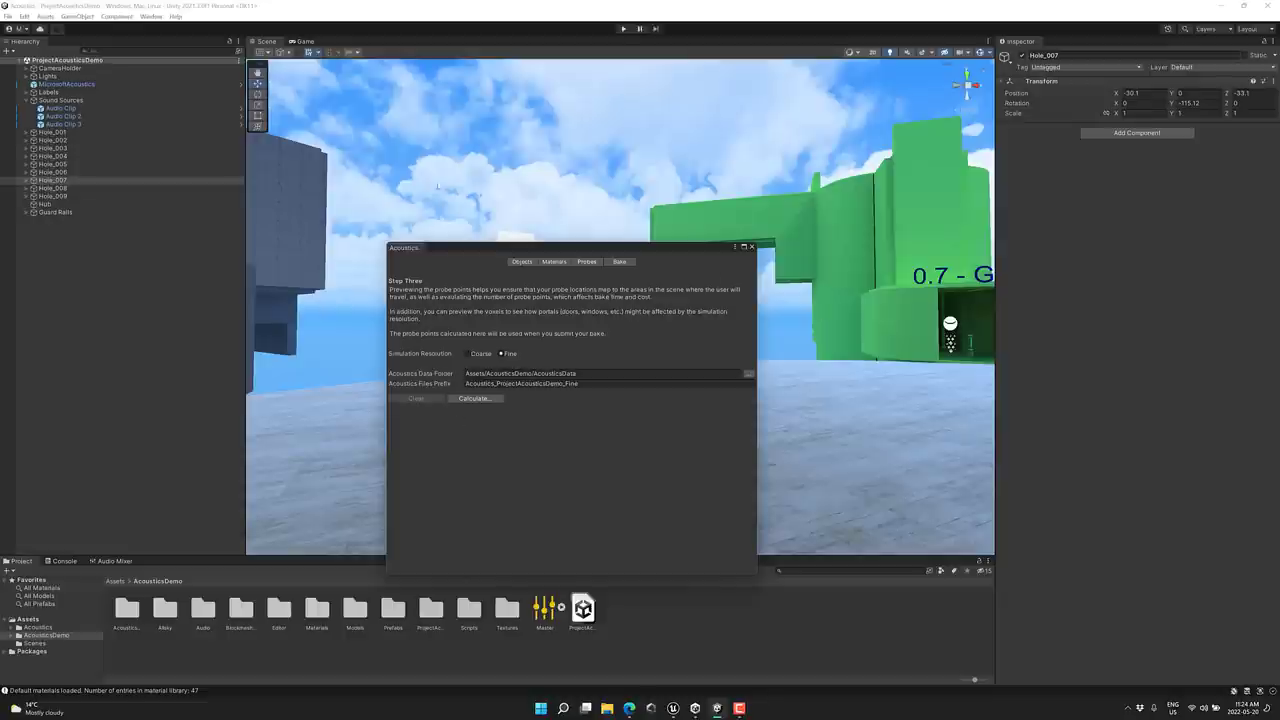
pyautogui.click(620, 261)
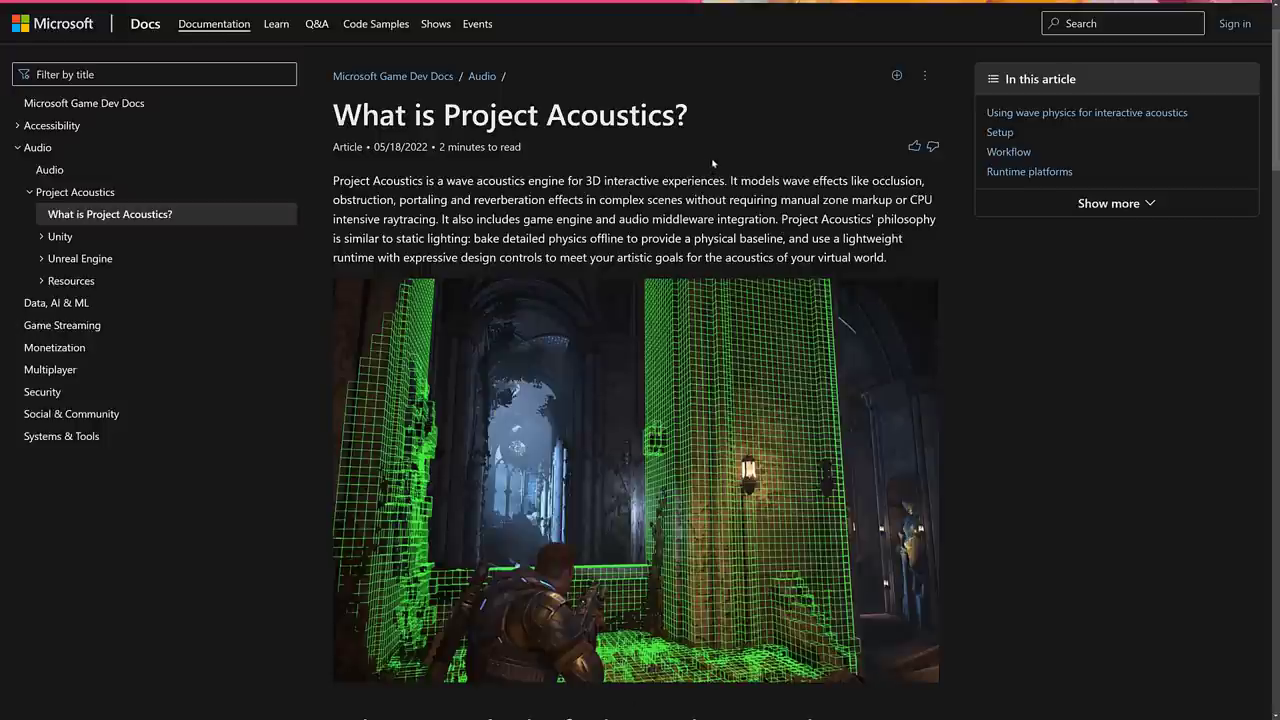
# Step: Read the introduction and the wave physics section of the "What is Project Acoustics?" article in the browser
pyautogui.scroll(-8, 646, 205)
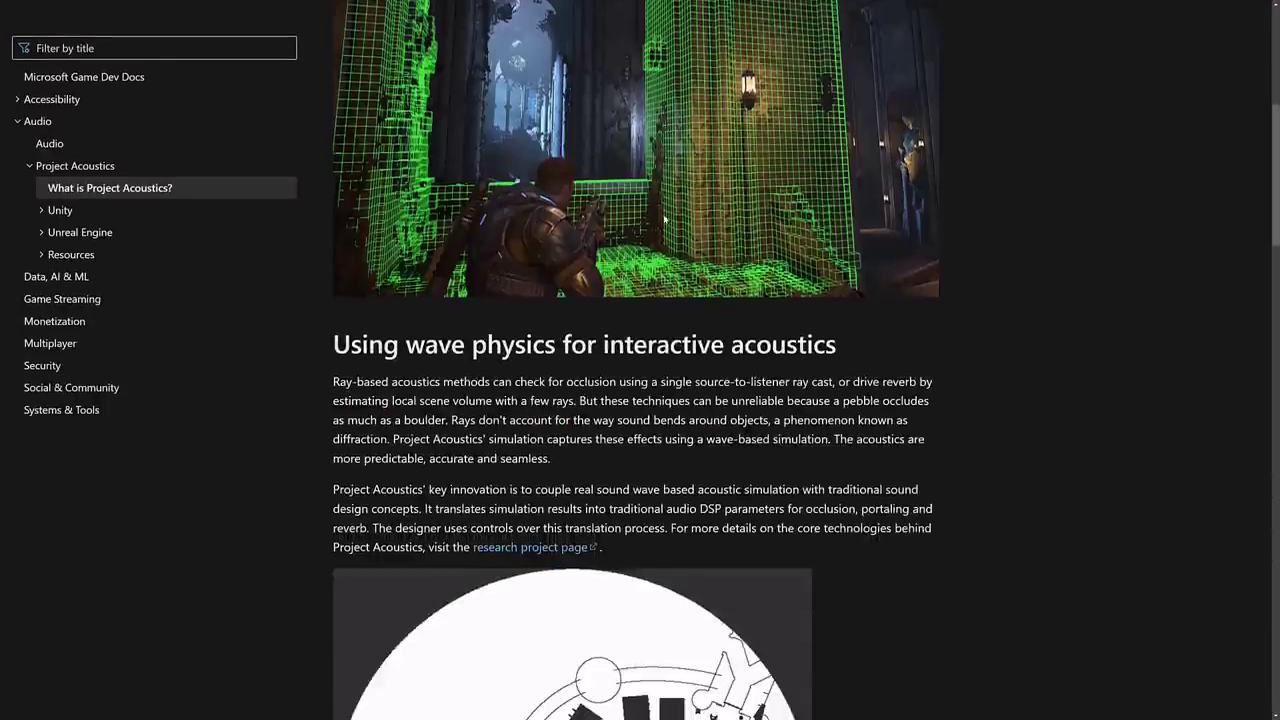
pyautogui.scroll(1, 646, 205)
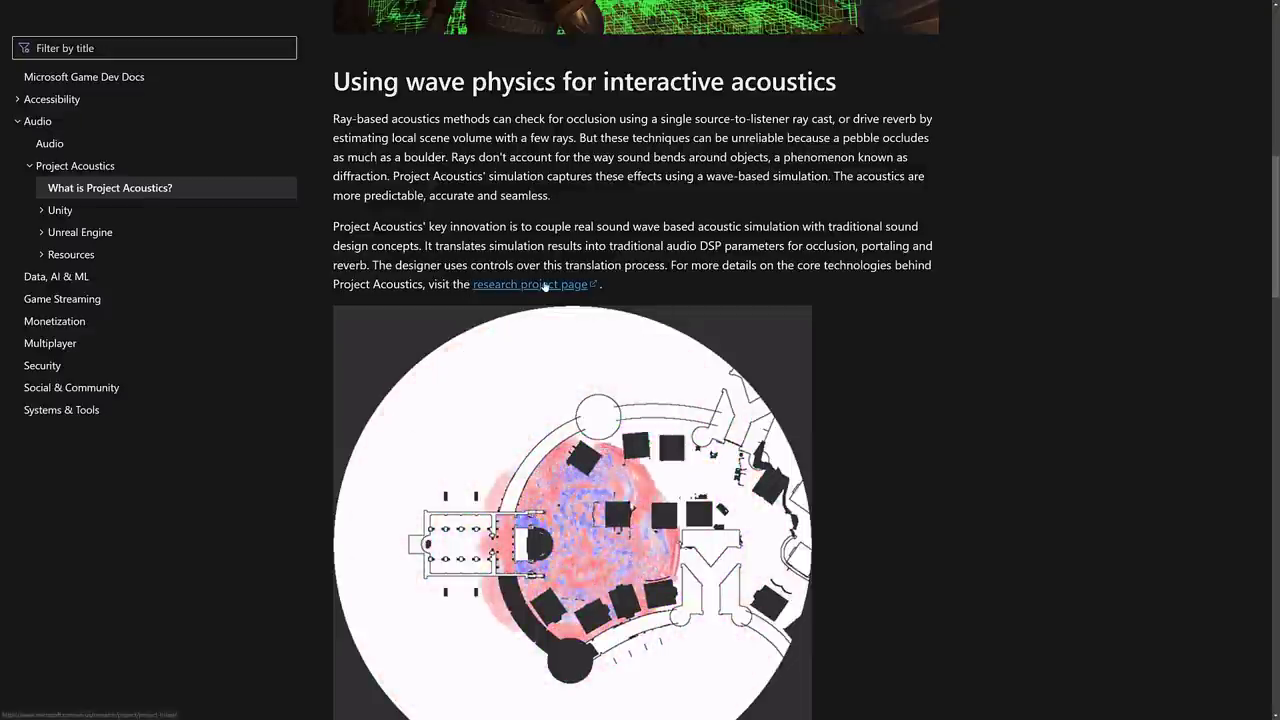
pyautogui.scroll(-1, 882, 385)
pyautogui.scroll(-7, 882, 385)
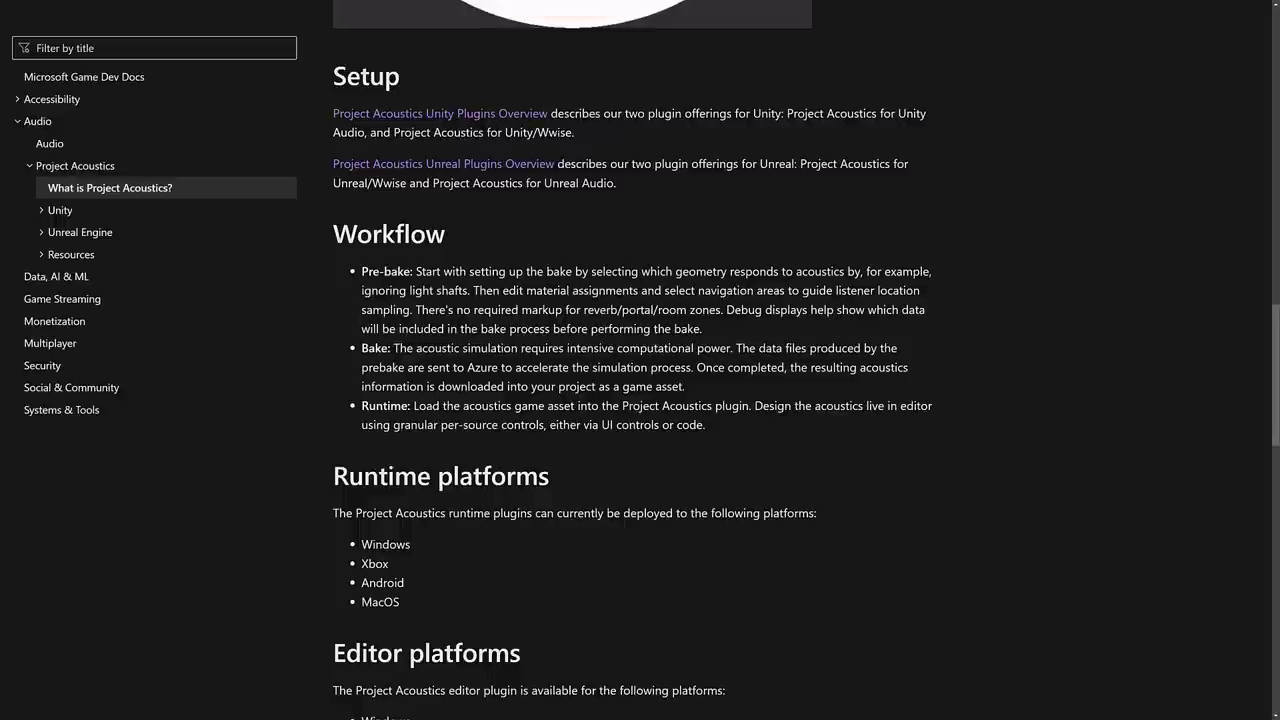
# Step: Highlight Wwise in the article's Setup section, and review the Workflow, Runtime platforms, Editor platforms and Download sections
pyautogui.doubleClick(556, 133)
pyautogui.scroll(-3, 677, 296)
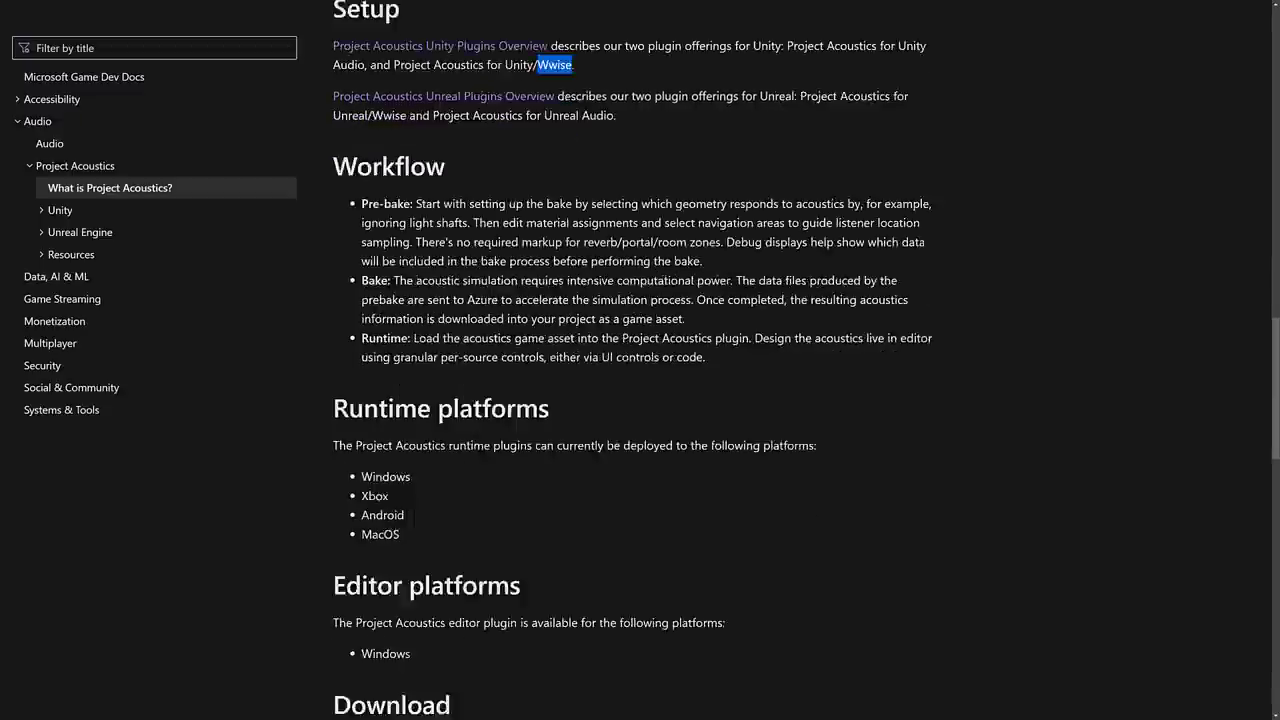
pyautogui.scroll(-1, 670, 294)
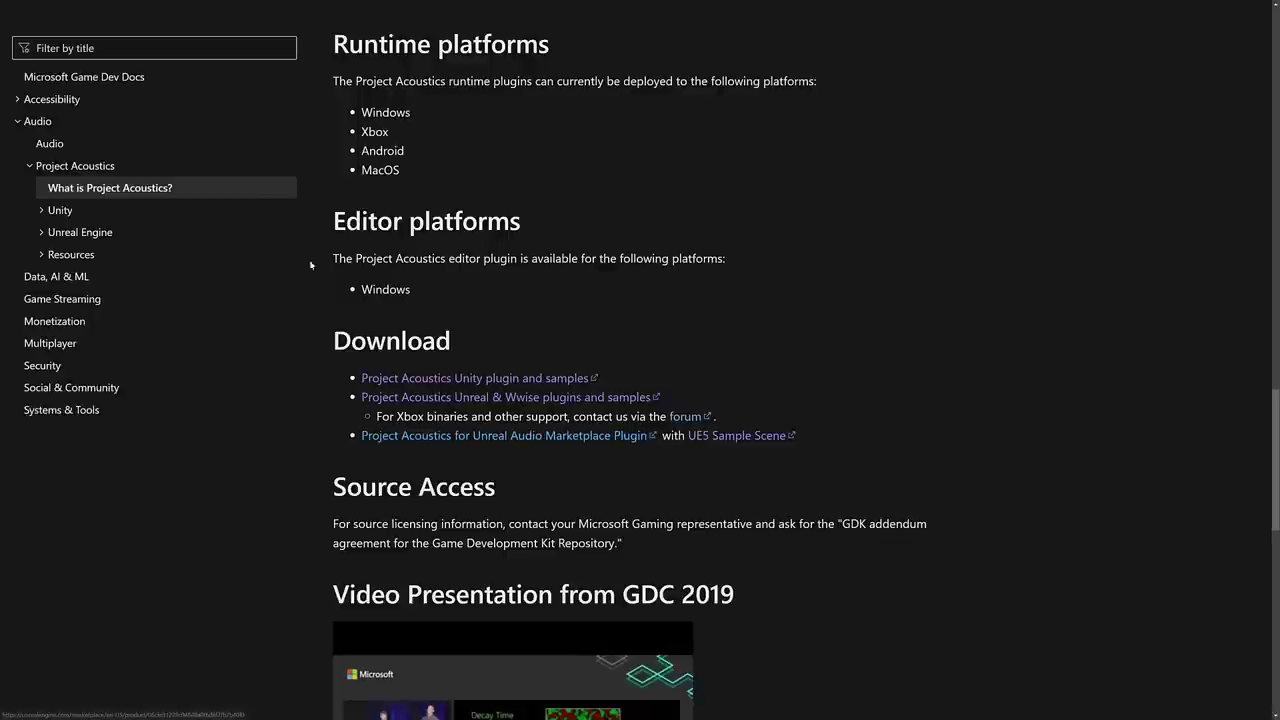
pyautogui.moveTo(436, 183); pyautogui.dragTo(358, 106)
pyautogui.click(579, 190)
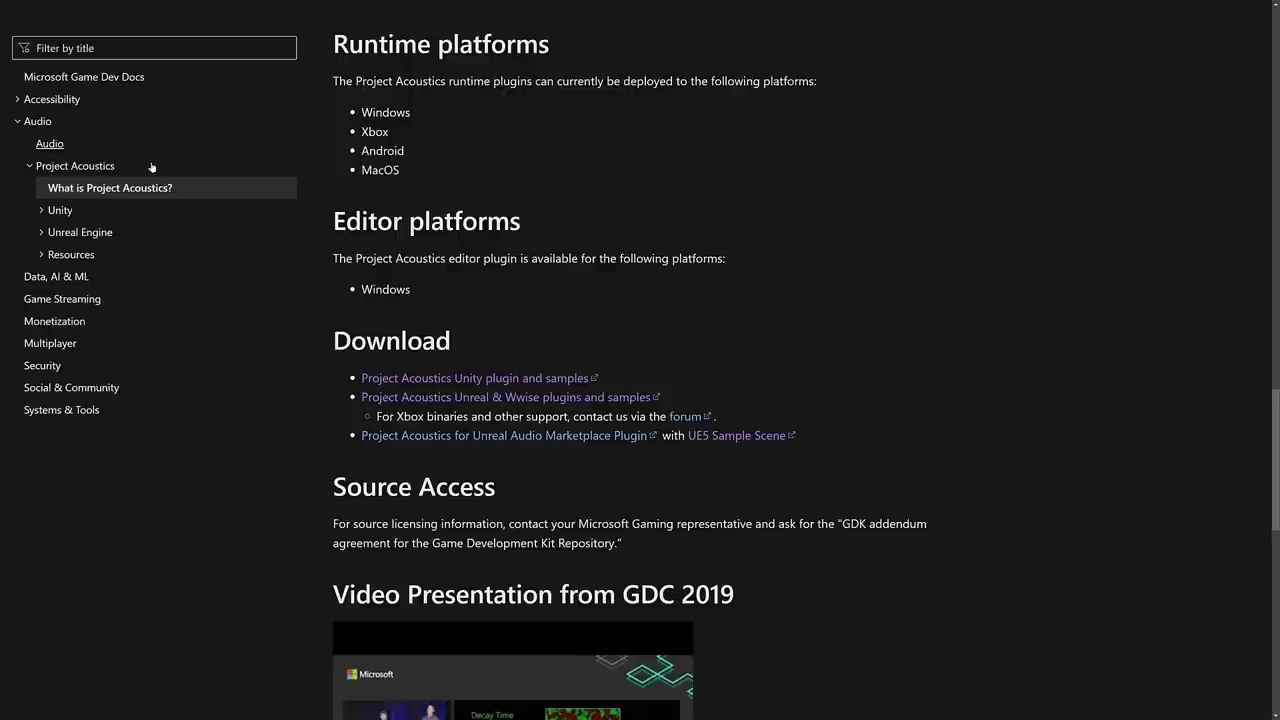
# Step: Open the Unity Baking article in the documentation and find its section on baking a scene on your PC
pyautogui.click(42, 212)
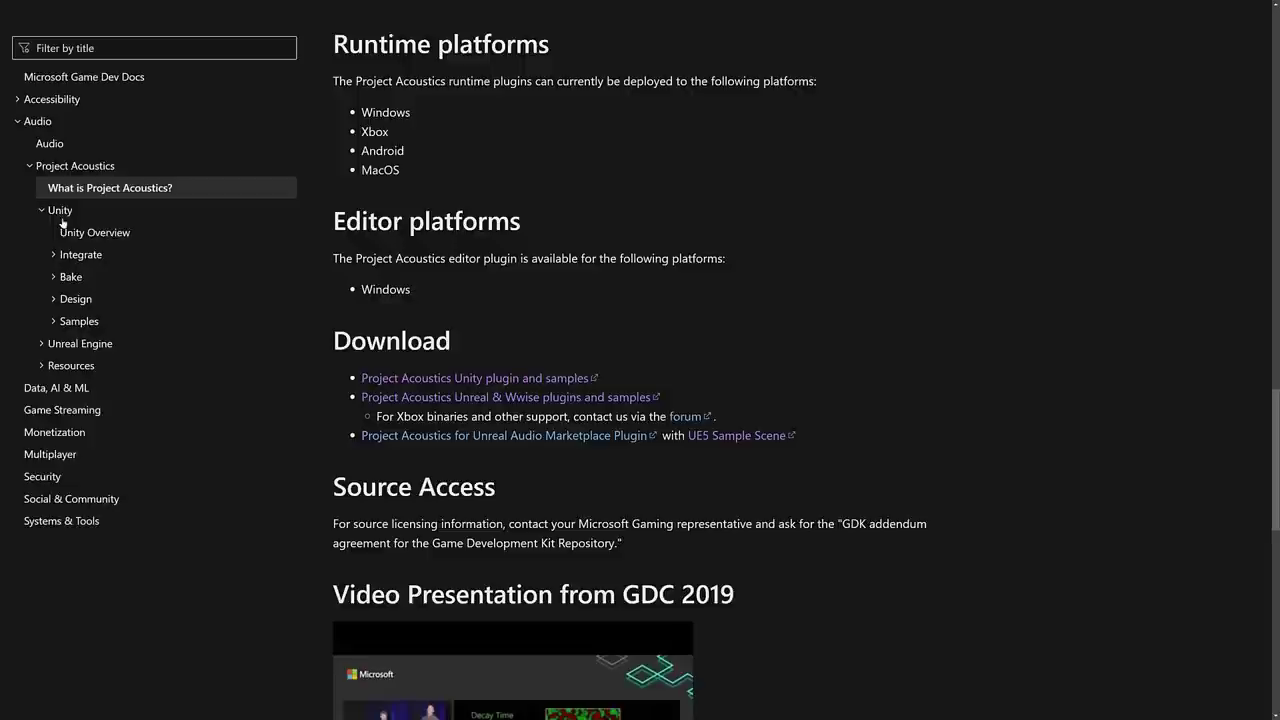
pyautogui.click(69, 277)
pyautogui.click(94, 303)
pyautogui.scroll(-10, 586, 371)
pyautogui.scroll(-14, 748, 366)
pyautogui.scroll(-20, 748, 366)
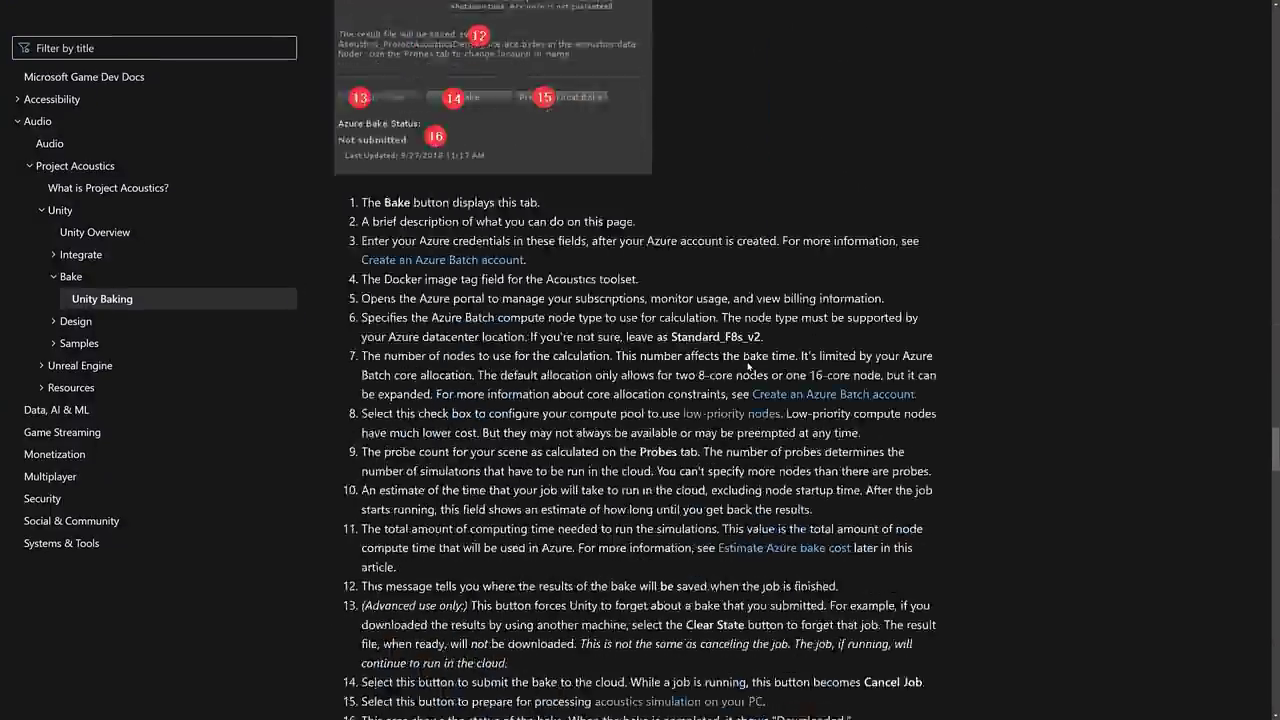
pyautogui.scroll(-20, 748, 366)
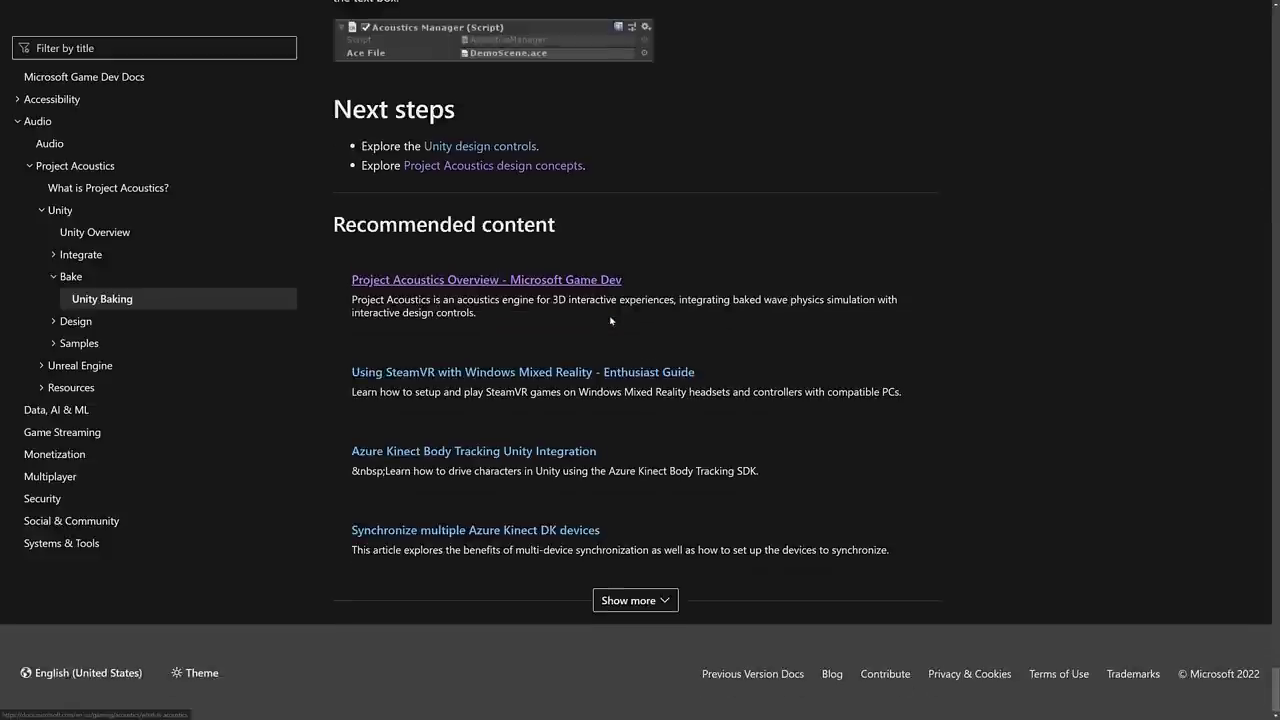
pyautogui.scroll(12, 610, 320)
pyautogui.scroll(3, 630, 360)
pyautogui.moveTo(427, 140); pyautogui.dragTo(550, 108)
pyautogui.click(555, 108)
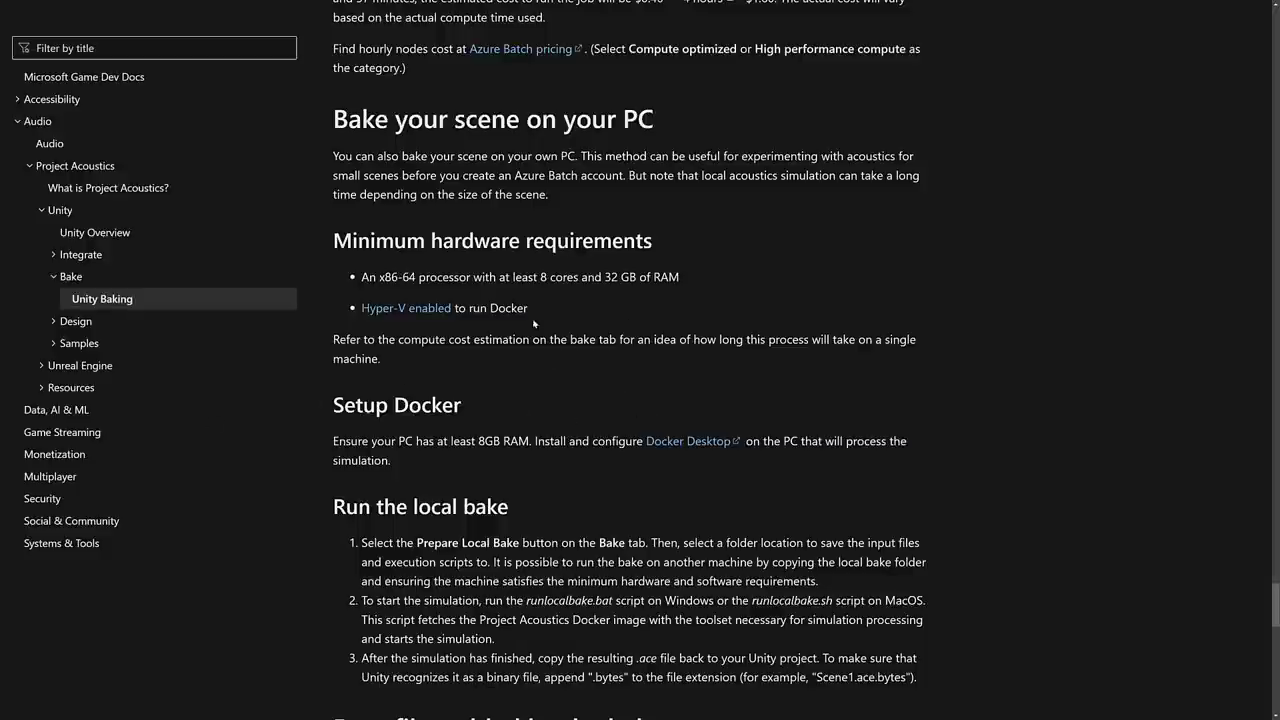
# Step: Browse the Integrate, Design and Samples topics of the Unity documentation, and open the Unity Design Workflow article
pyautogui.click(54, 256)
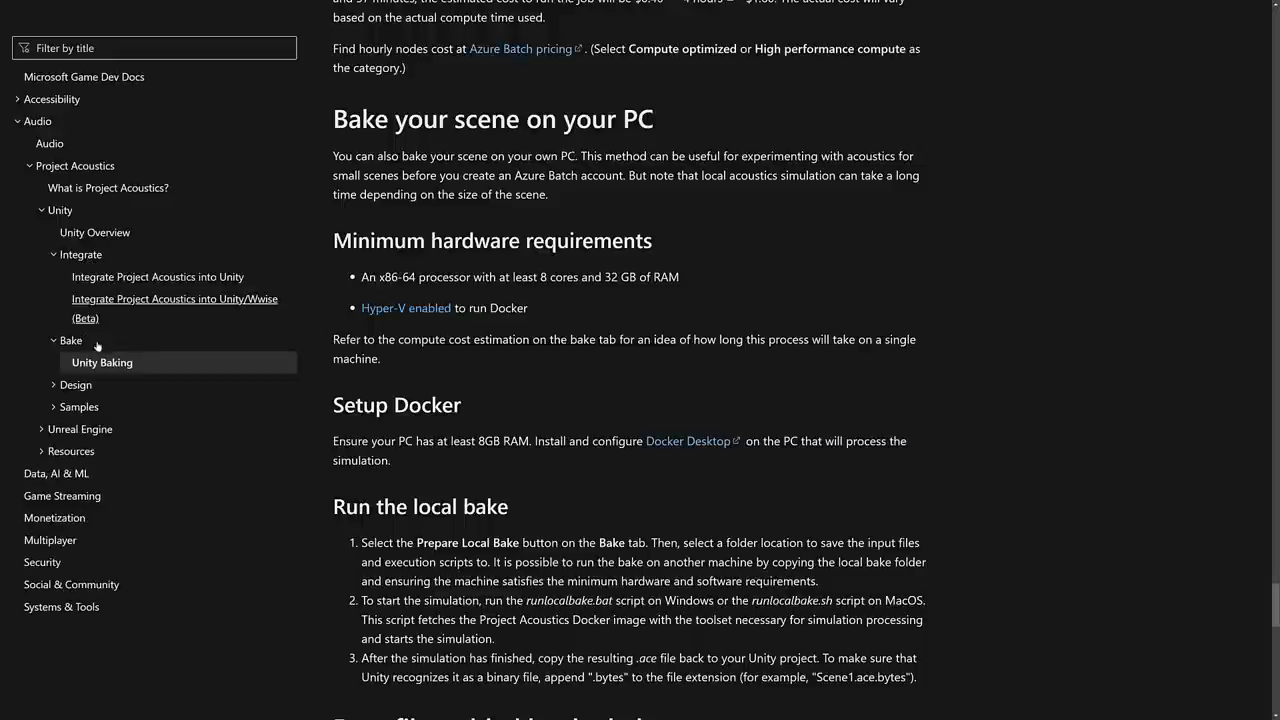
pyautogui.click(53, 385)
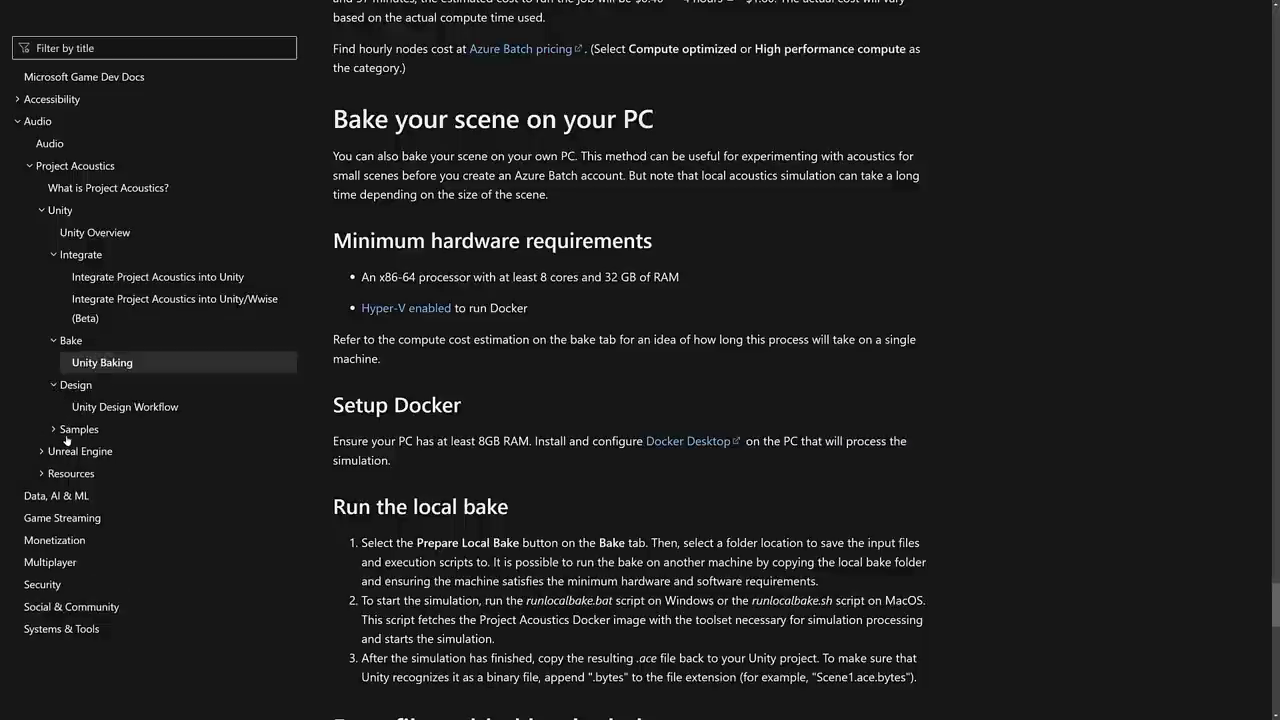
pyautogui.click(65, 430)
pyautogui.click(99, 410)
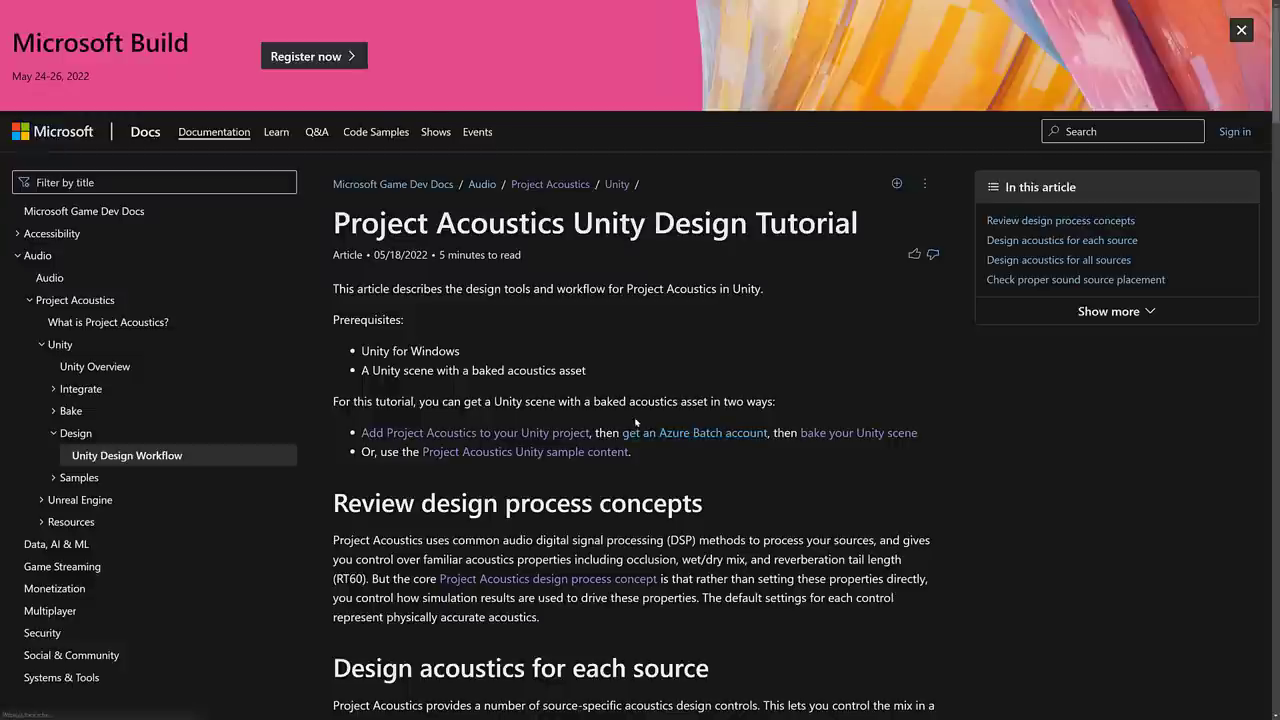
# Step: Skim the Unity design tutorial, covering the bake time vs. run time voxels and the acoustics design settings for all sources
pyautogui.scroll(-20, 715, 408)
pyautogui.scroll(-6, 715, 410)
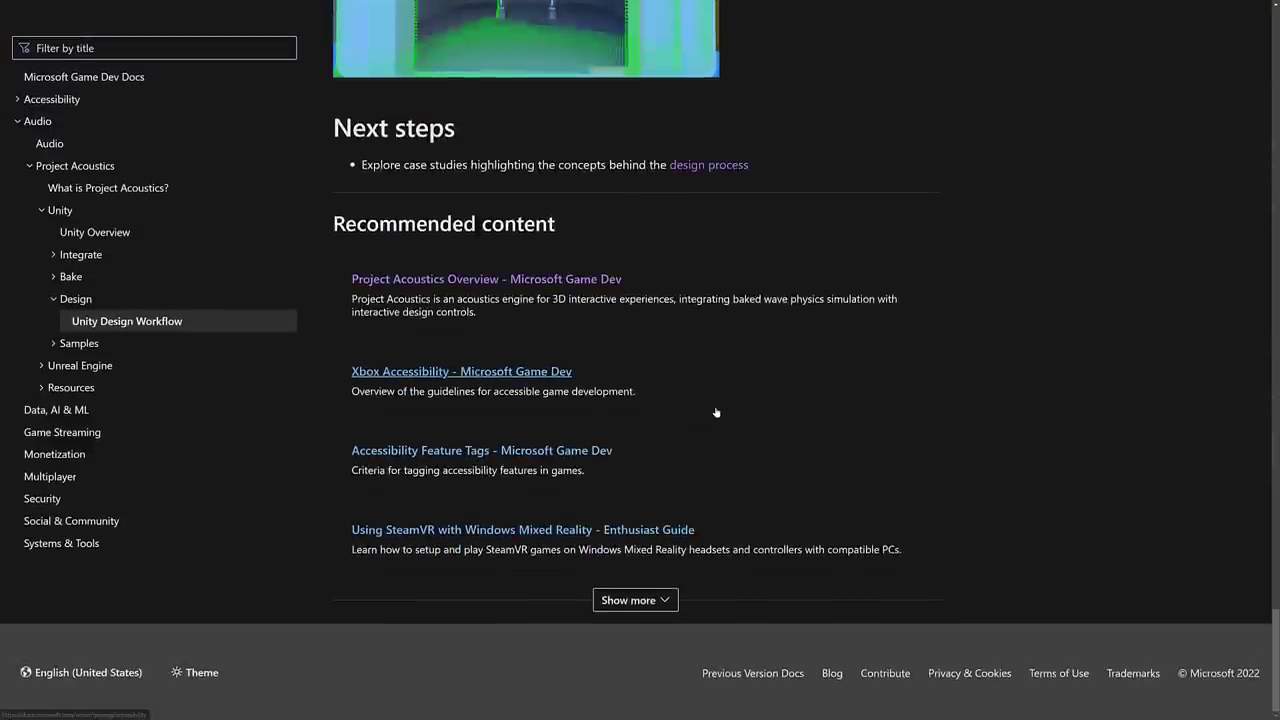
pyautogui.scroll(7, 714, 414)
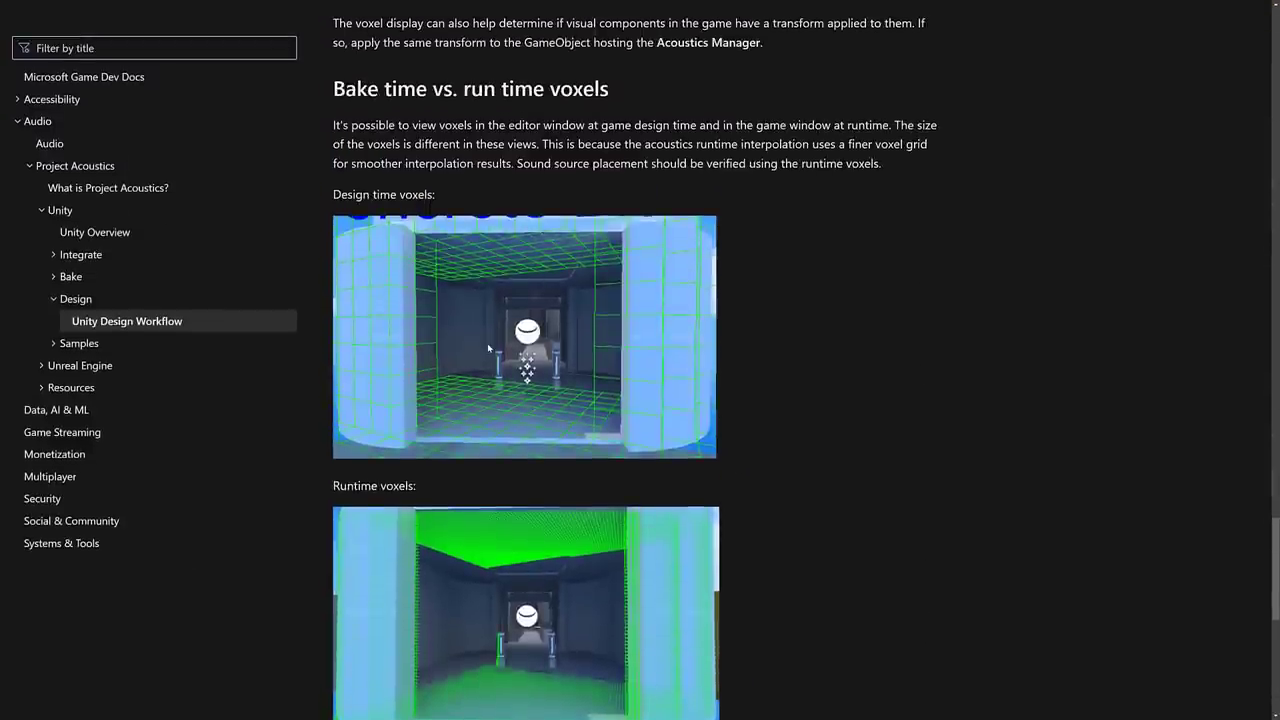
pyautogui.scroll(-2, 487, 343)
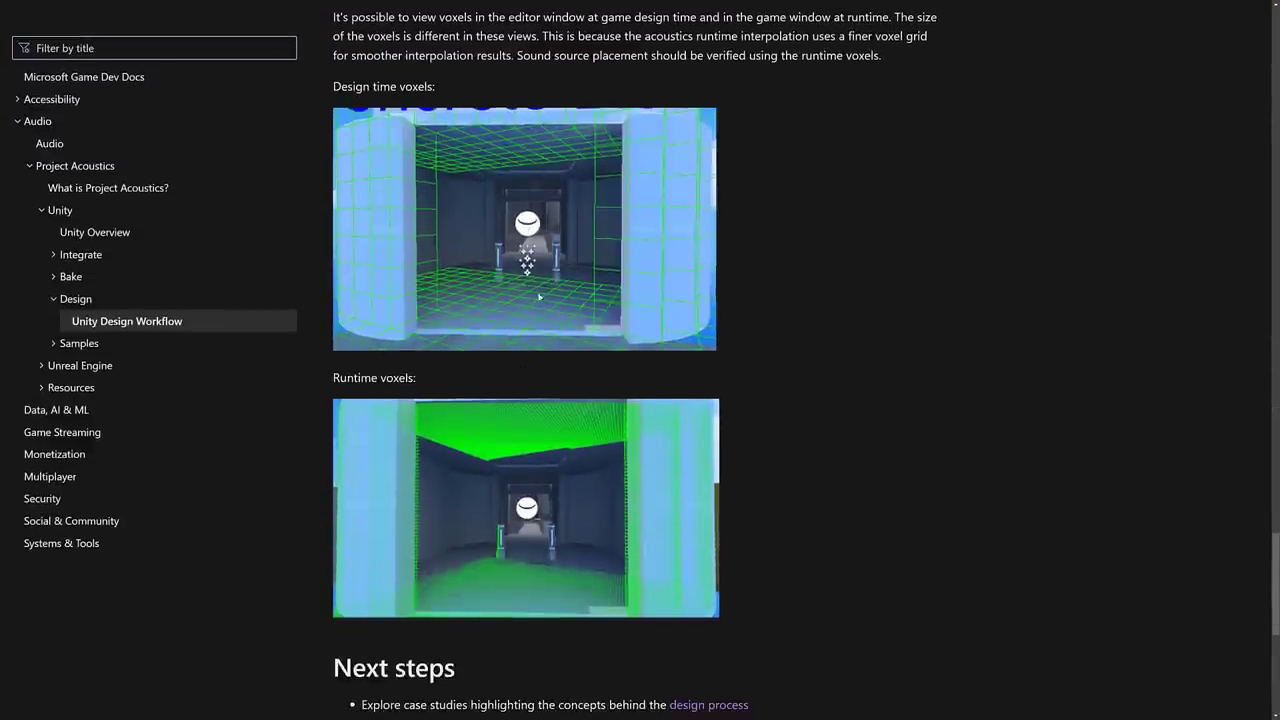
pyautogui.scroll(2, 700, 307)
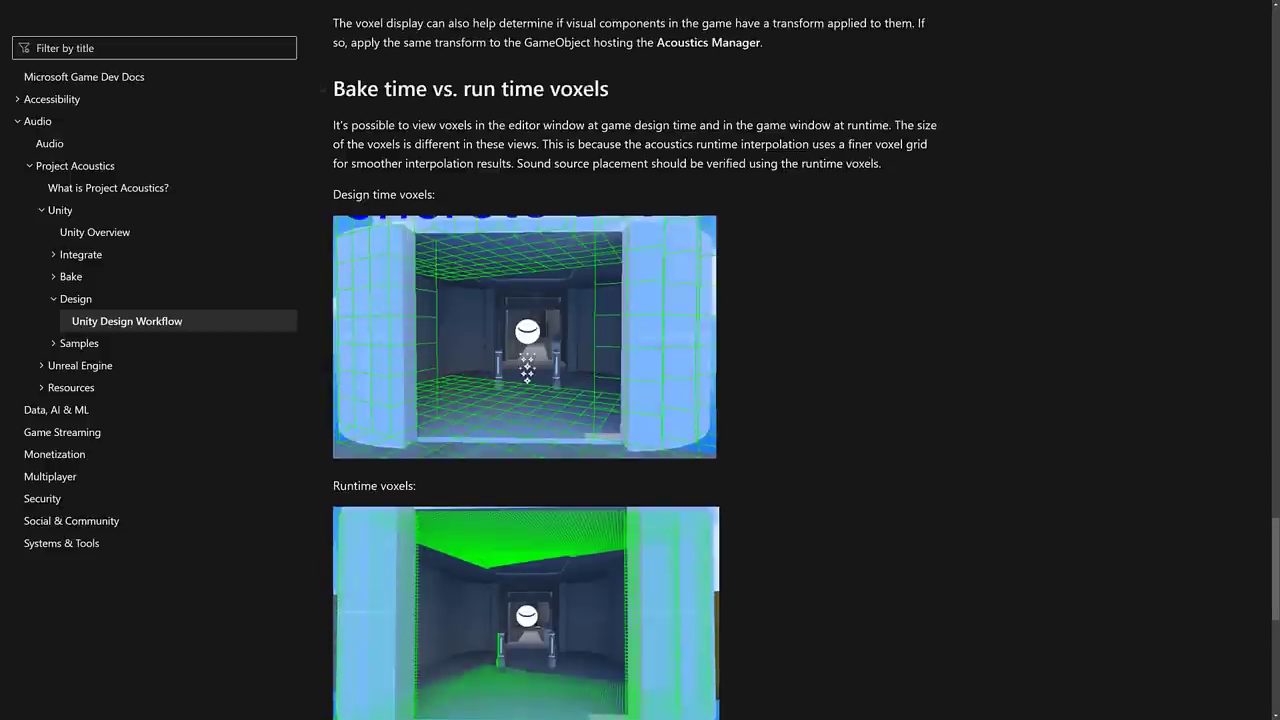
pyautogui.scroll(12, 728, 152)
pyautogui.scroll(2, 728, 152)
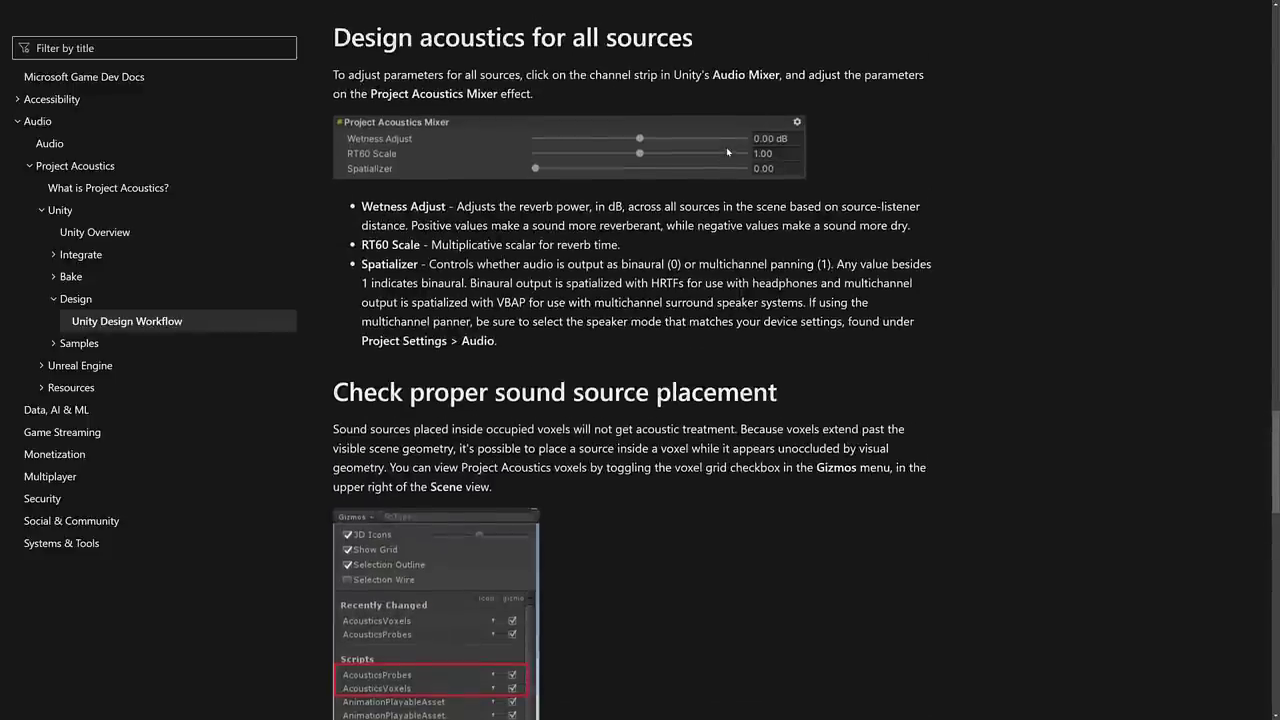